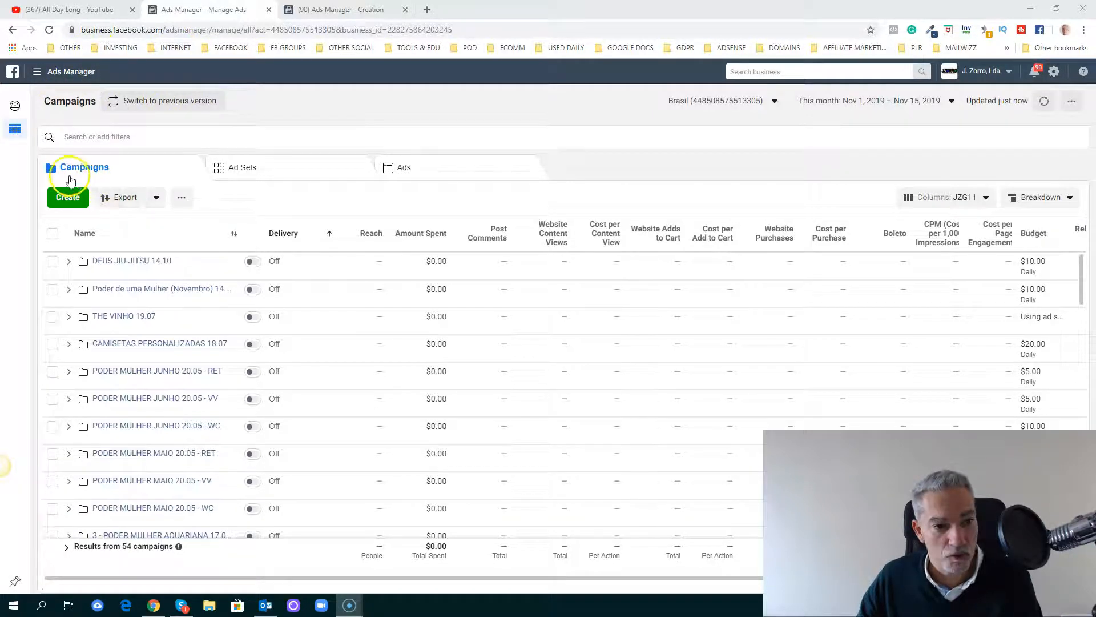
Create a new campaign in the Brasil ad account with the Conversions objective
left_click(67, 200)
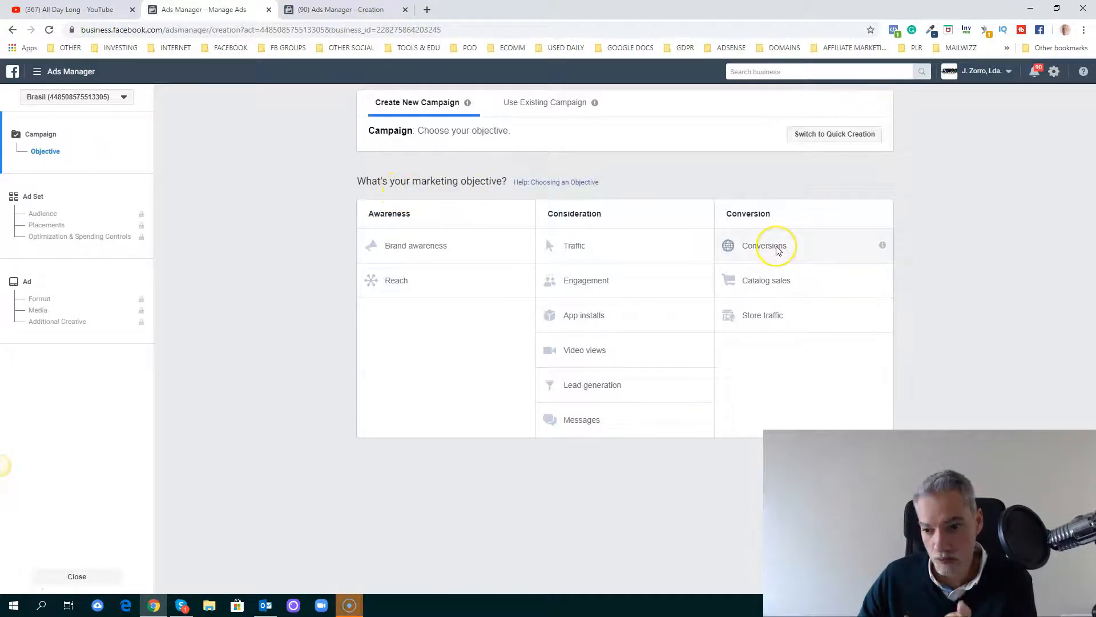
mouse_move(882, 246)
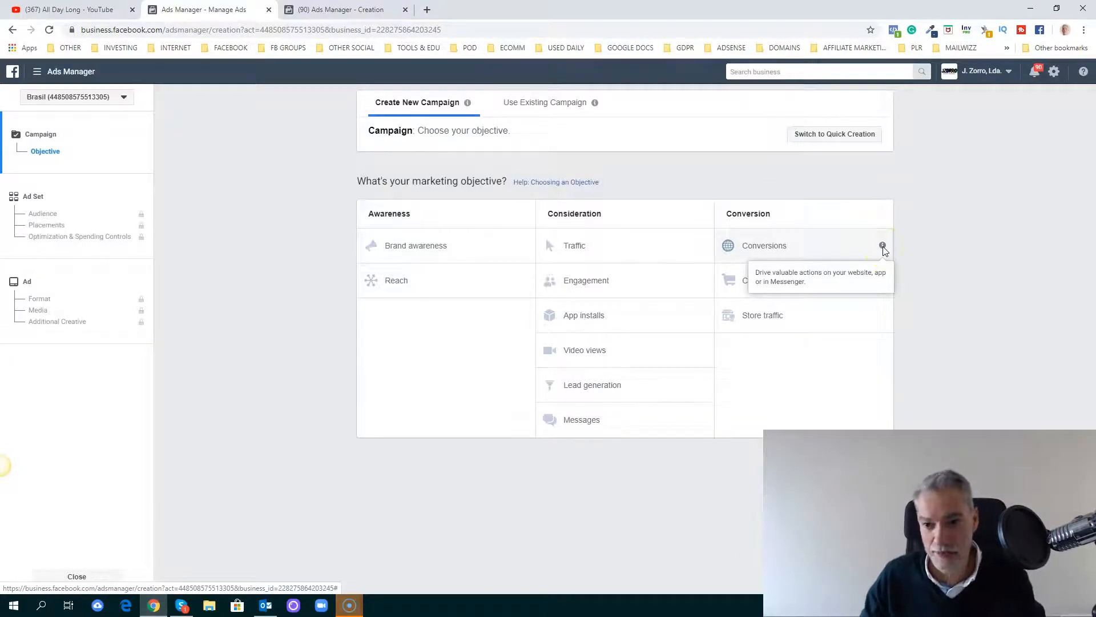
left_click(778, 245)
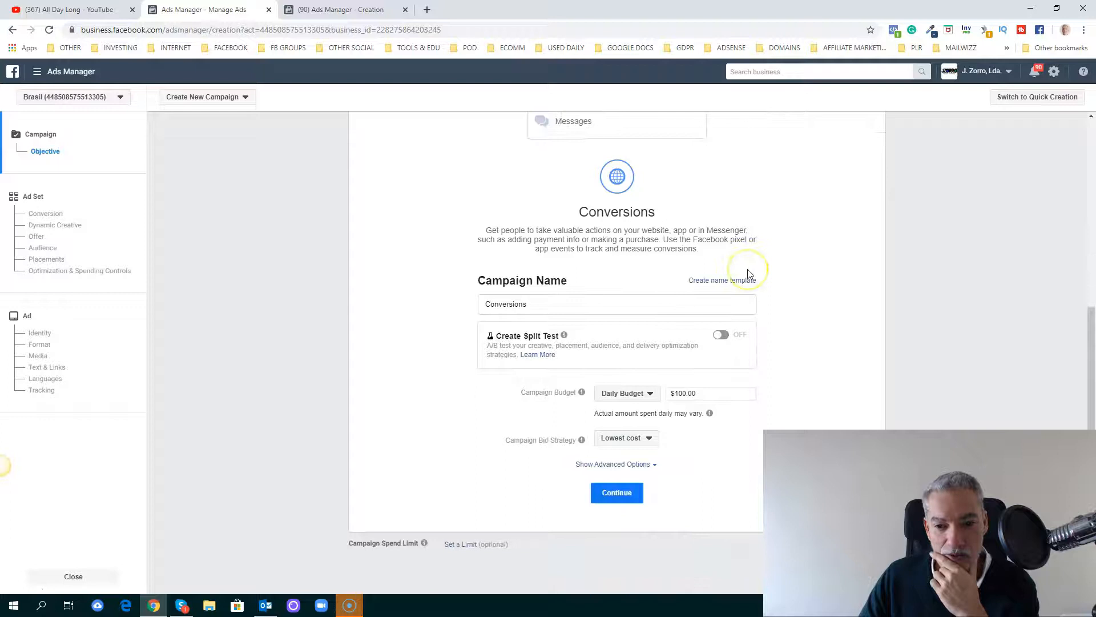
Name the campaign "Test 1"
left_click_drag(530, 304, 463, 308)
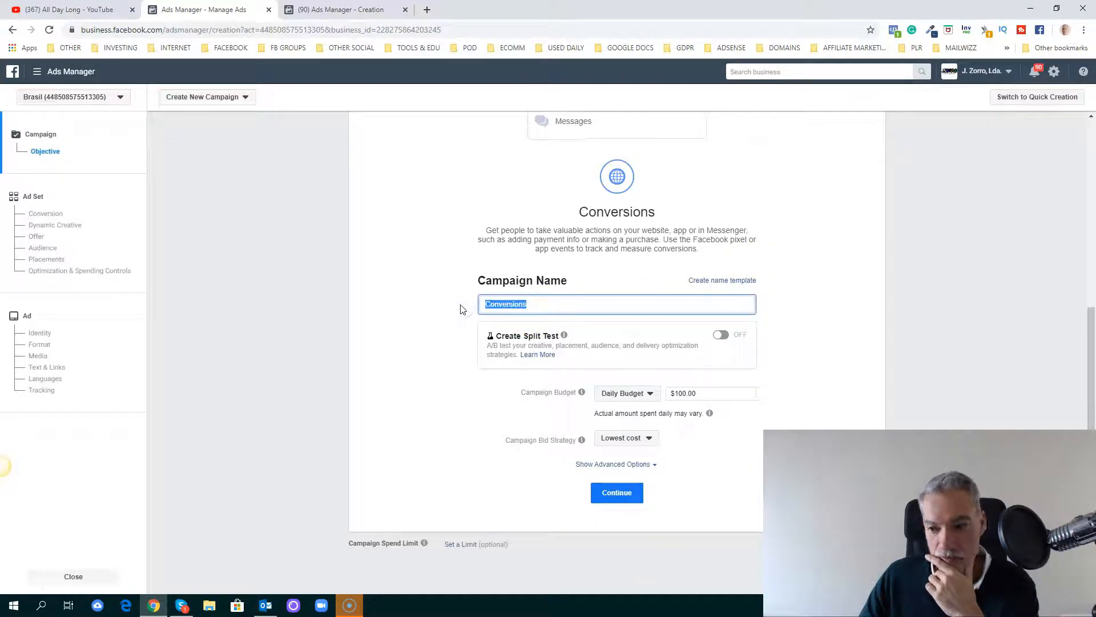
type("Test 1")
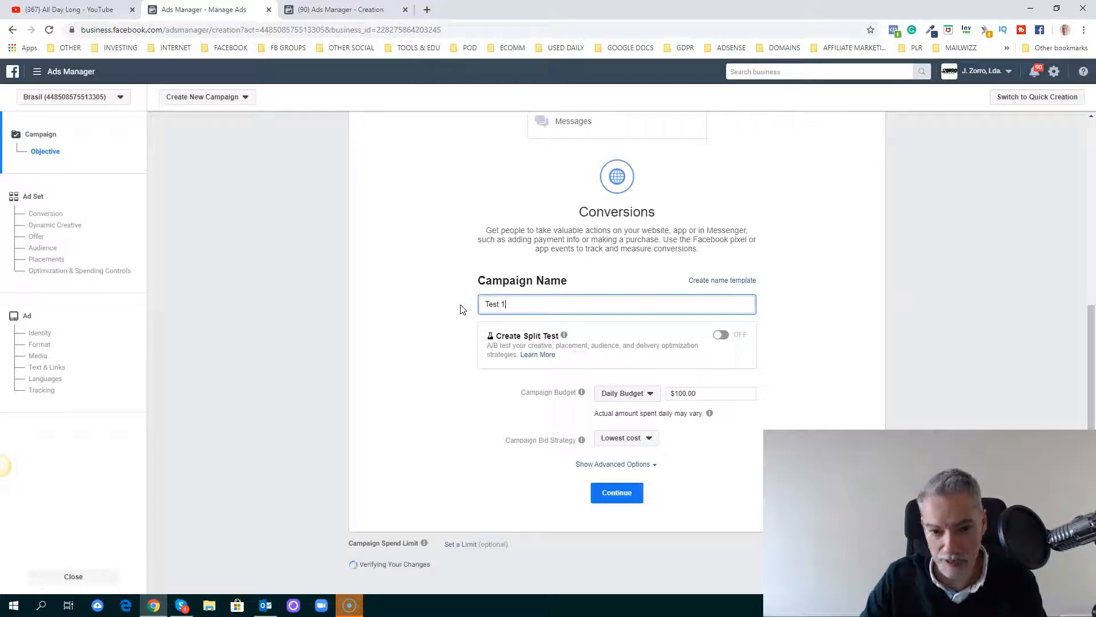
left_click(870, 364)
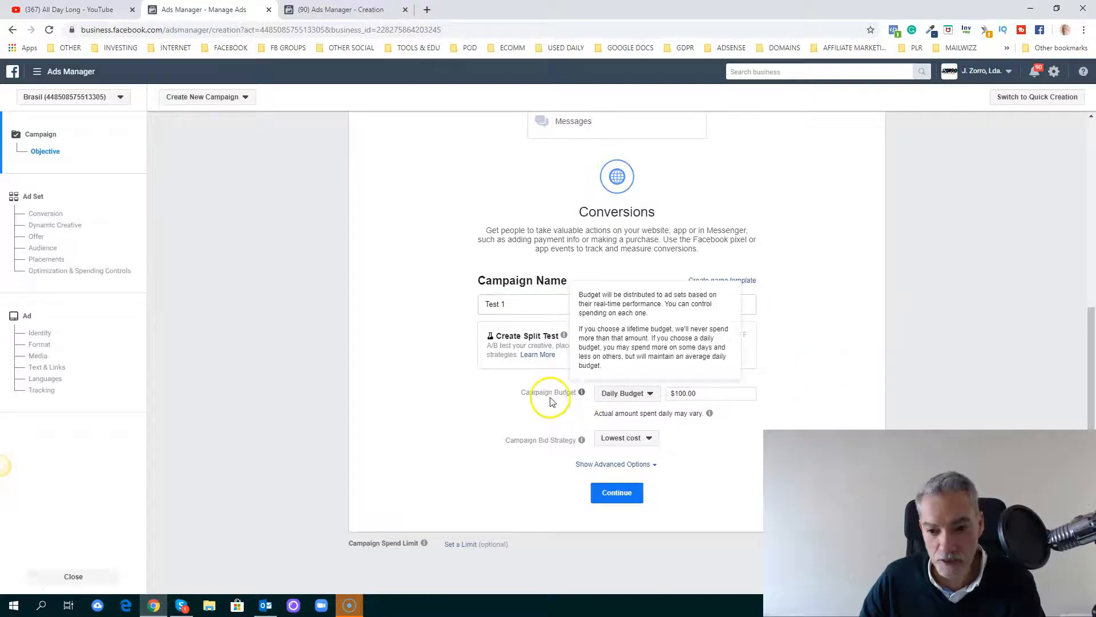
left_click(694, 393)
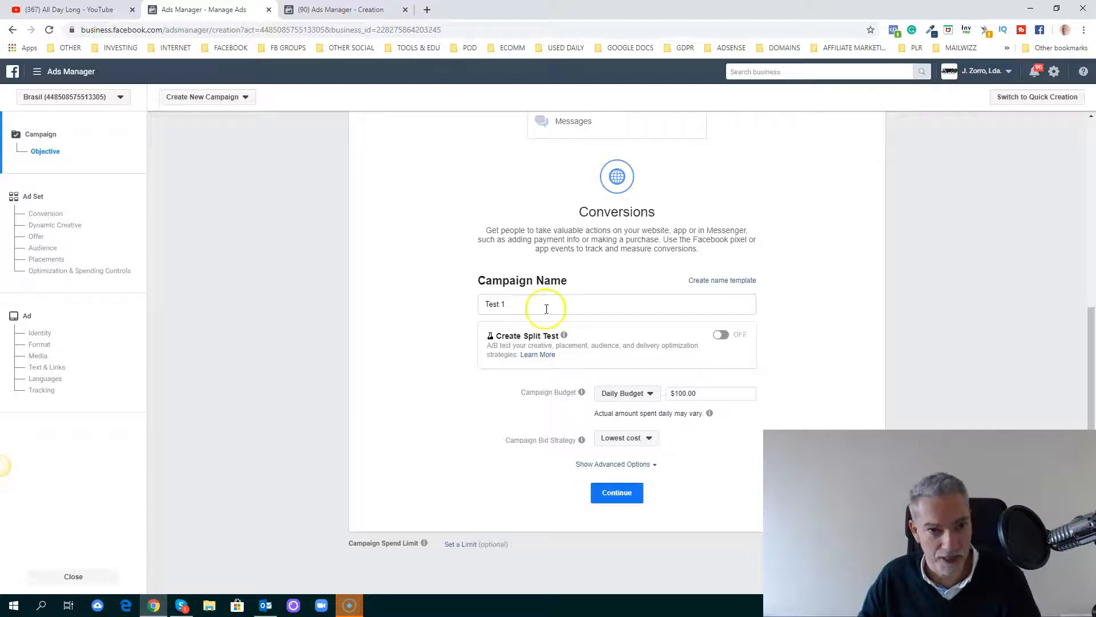
Look at the Campaign Budget Optimization option in the Dog Niche account's campaign setup, and return to the Test 1 campaign
left_click(348, 11)
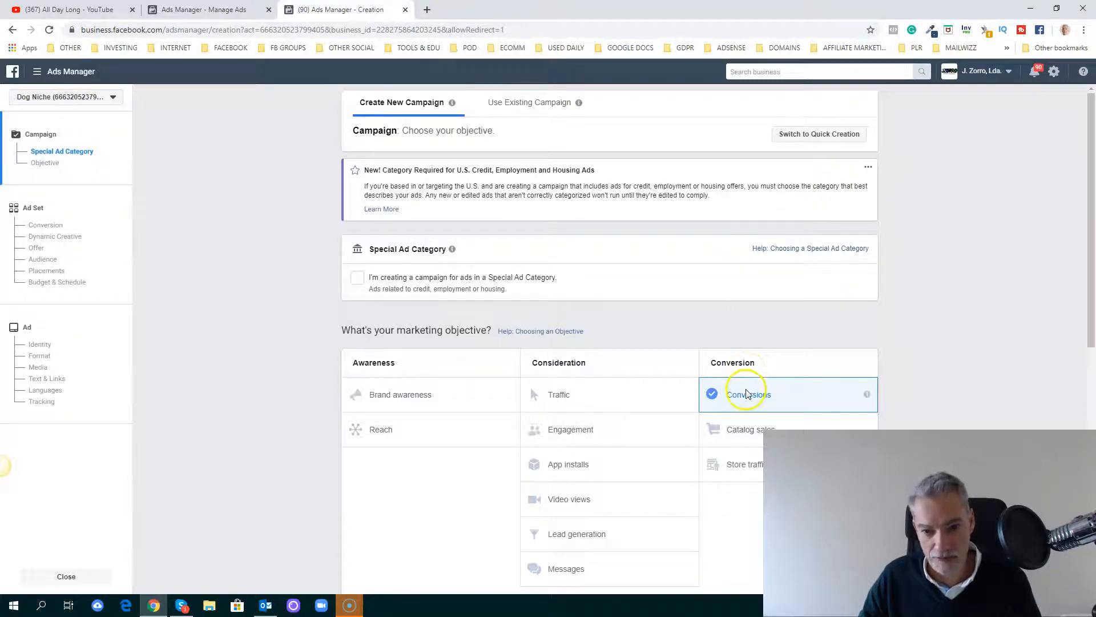
scroll(809, 371, "down", 7)
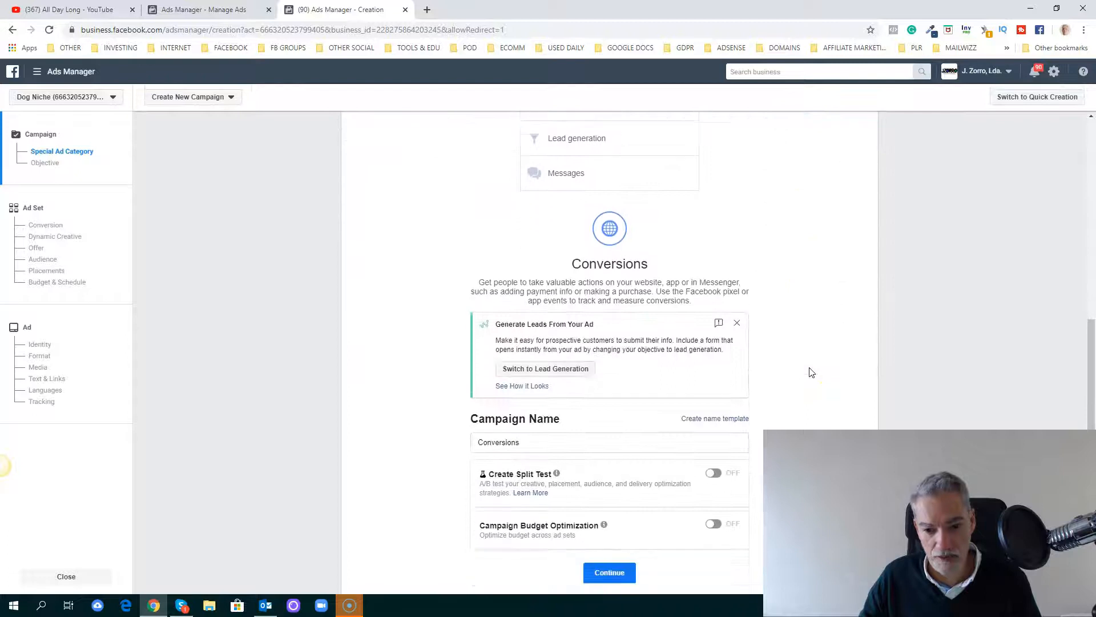
scroll(811, 372, "down", 2)
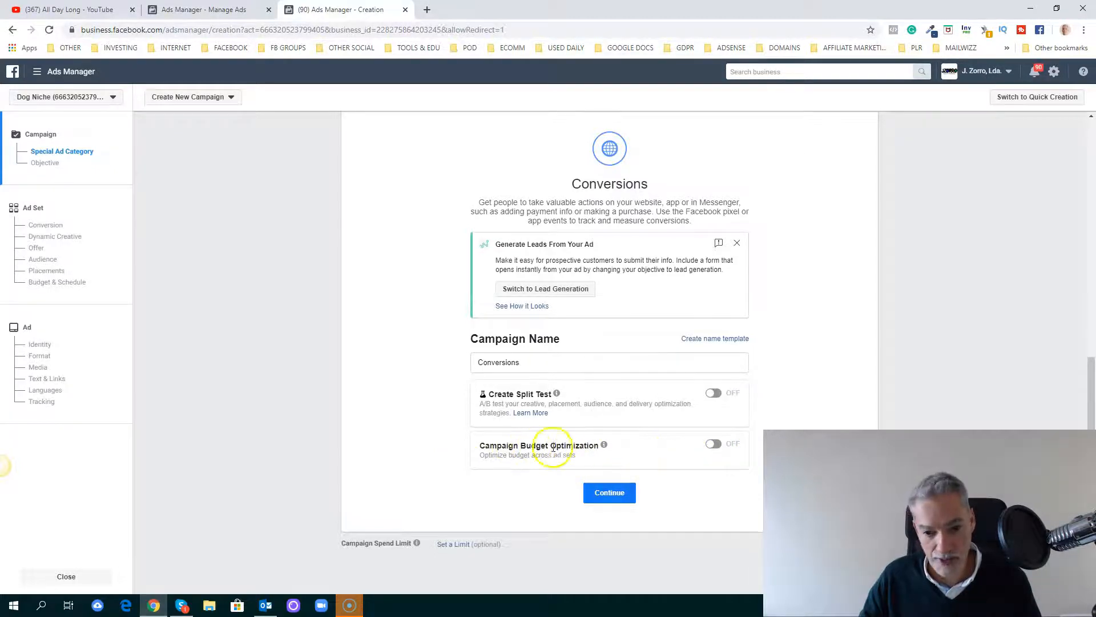
mouse_move(608, 451)
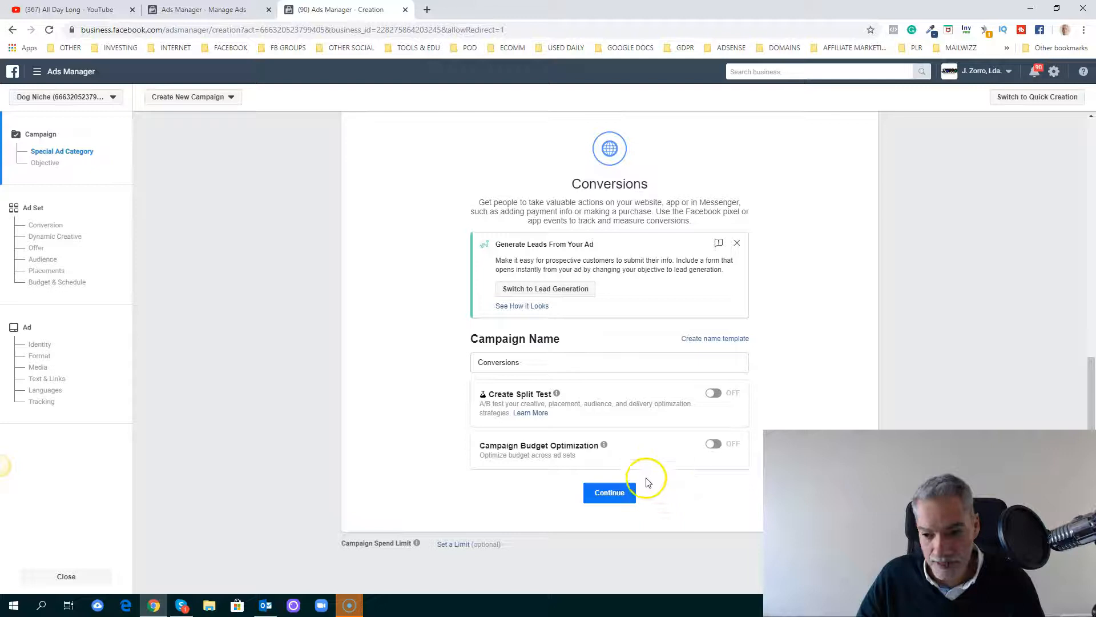
left_click(206, 9)
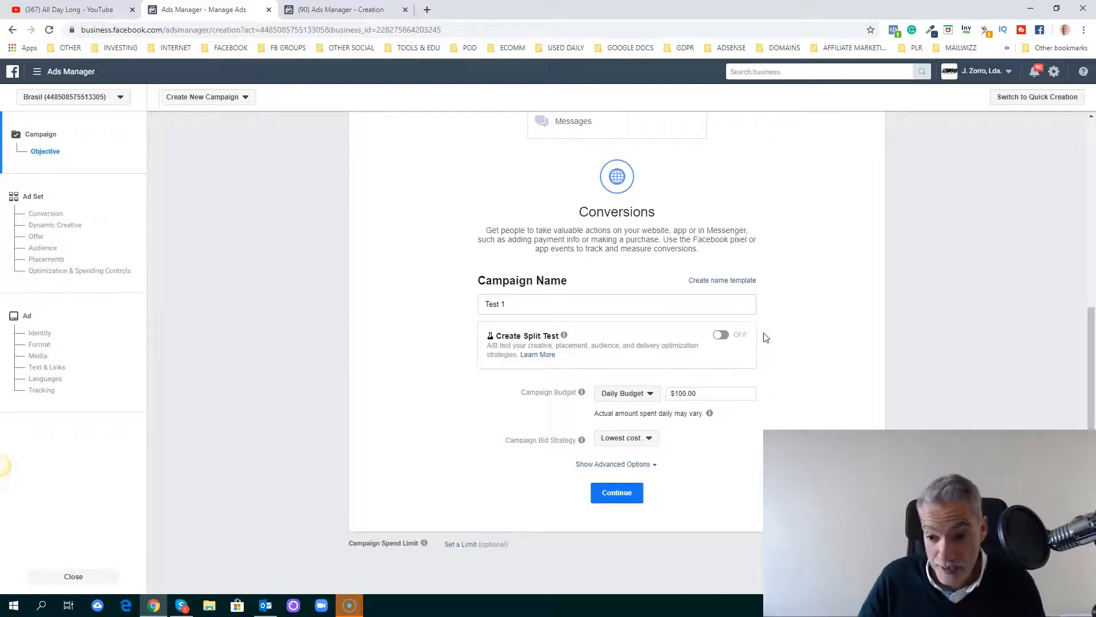
Set the campaign's daily budget to $10.00 and continue to the ad set settings
left_click(685, 393)
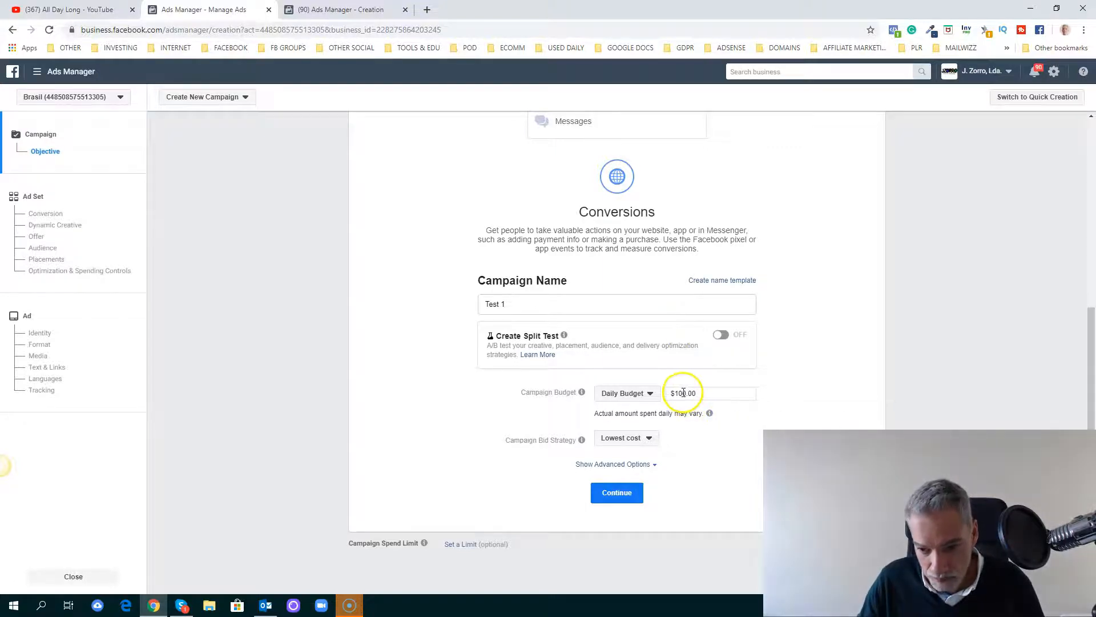
left_click(683, 393)
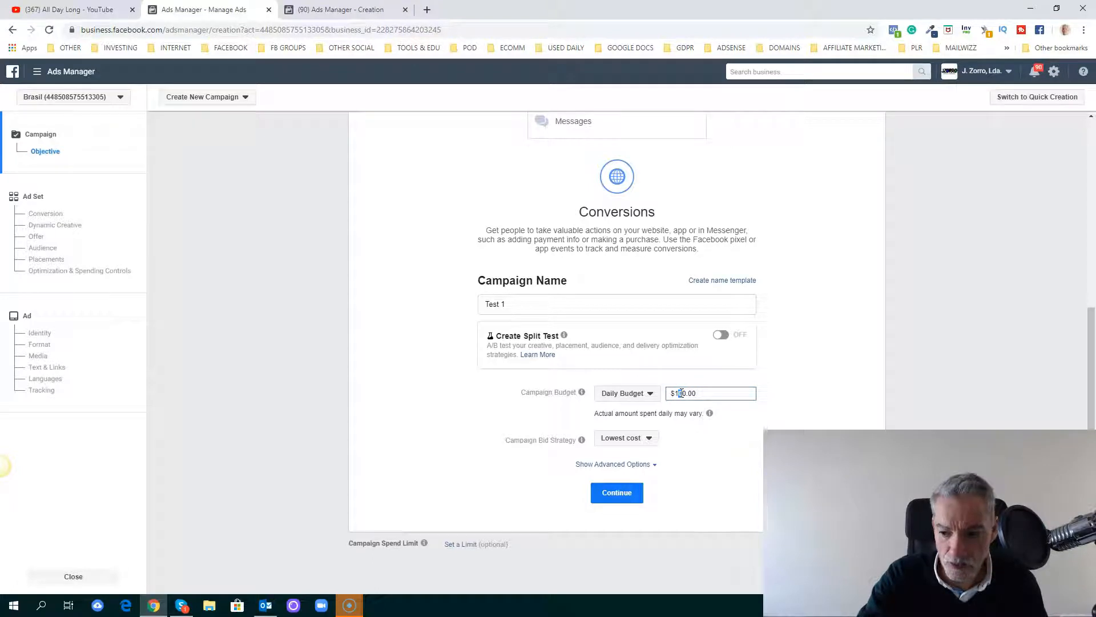
key("BackSpace")
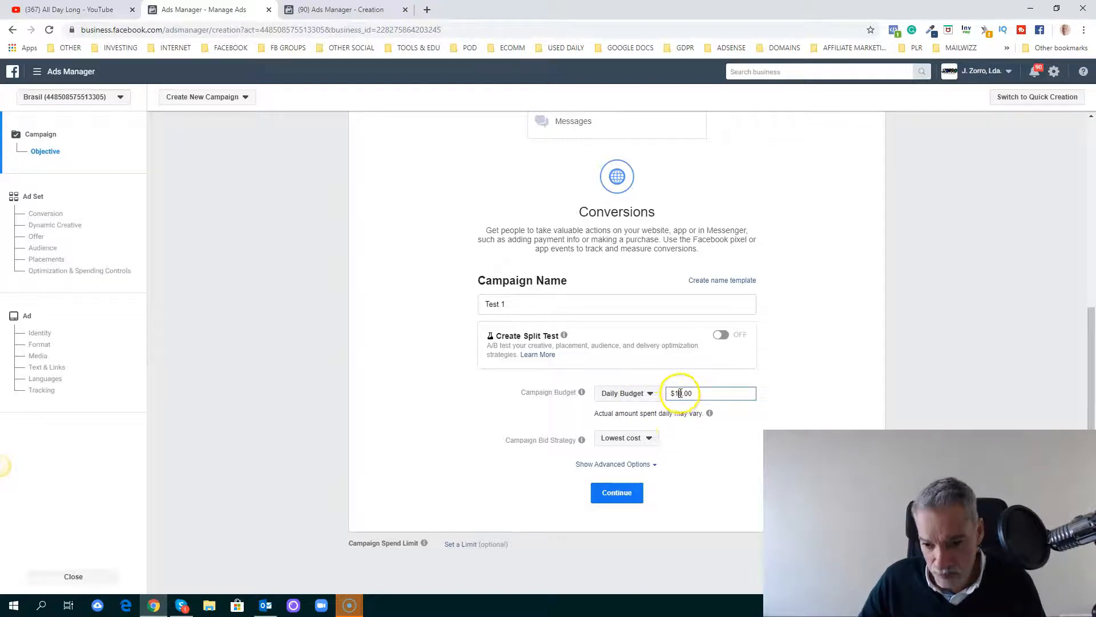
left_click(617, 495)
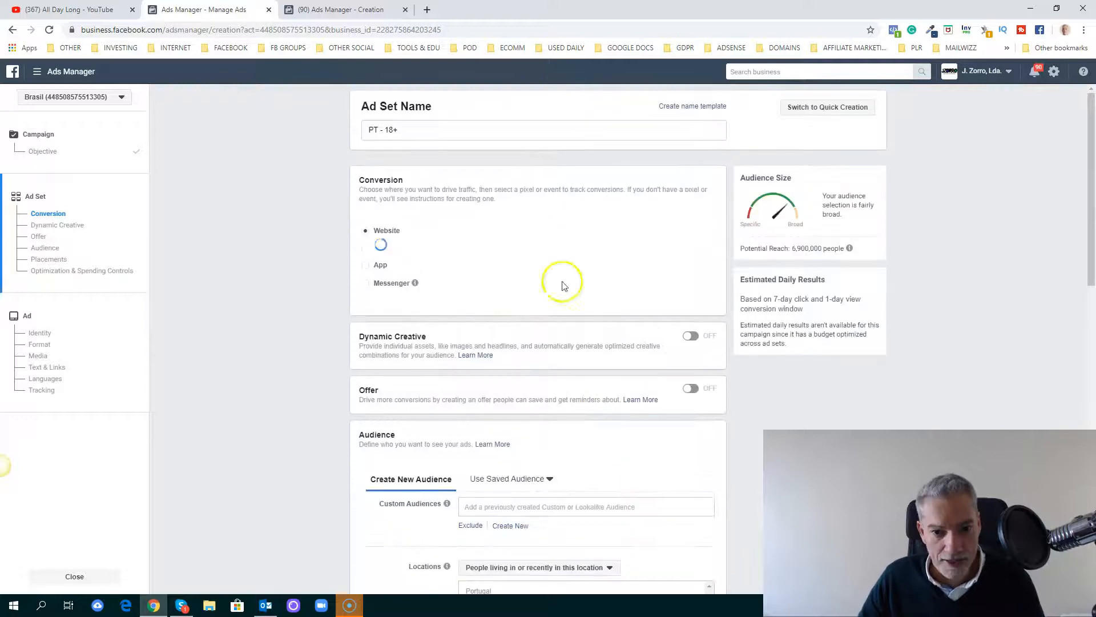
Rename the ad set as "US | W35+ |" and check the website conversion event field
left_click_drag(403, 131, 348, 137)
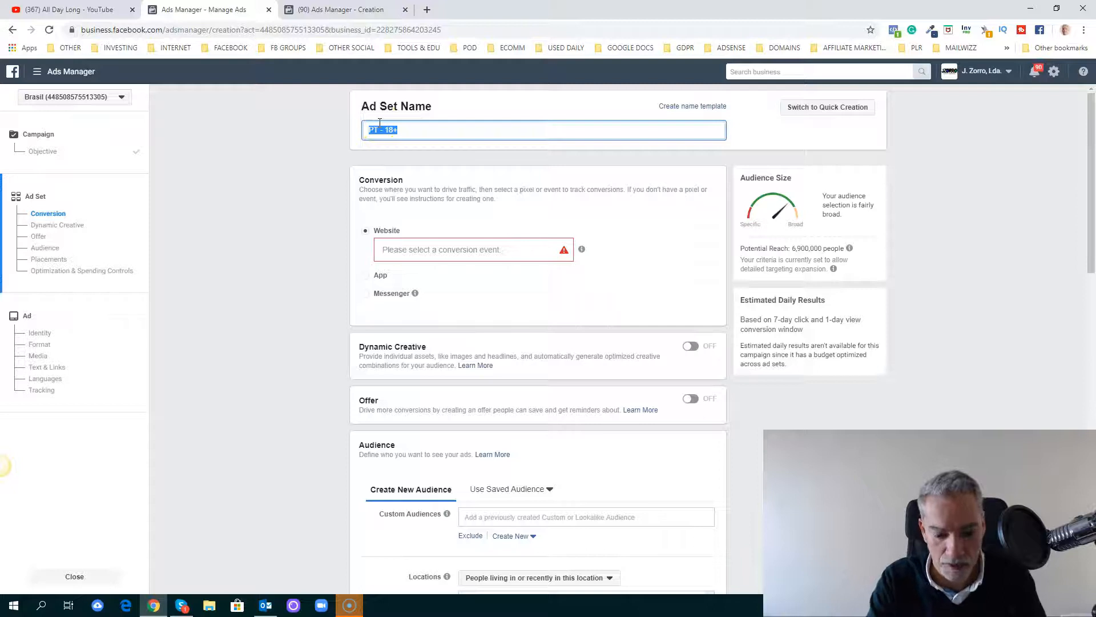
type("US")
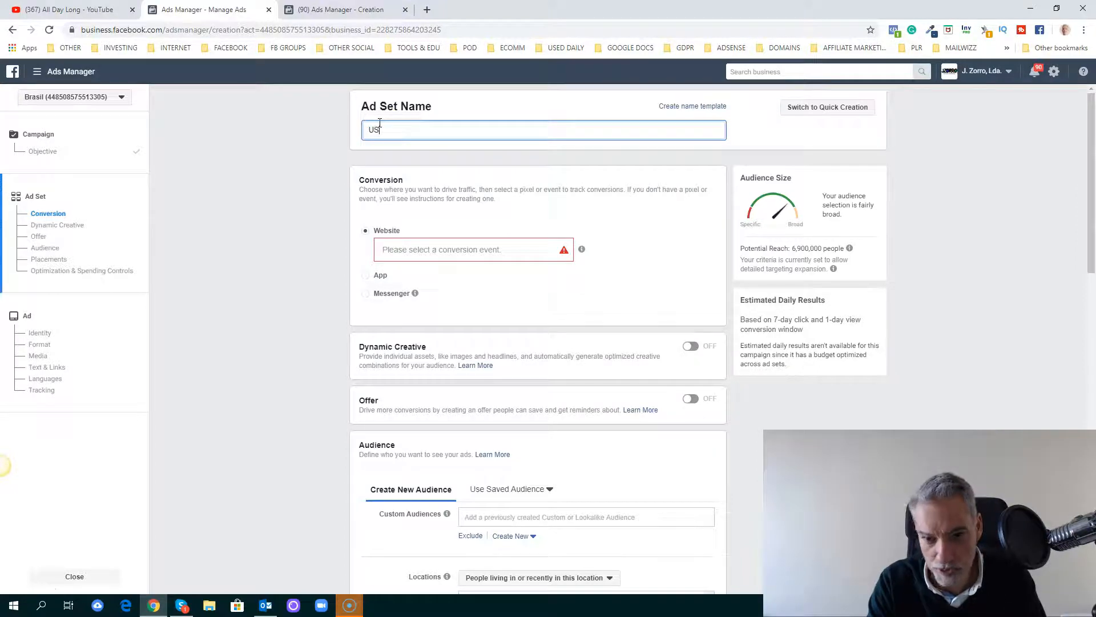
type(" | W35")
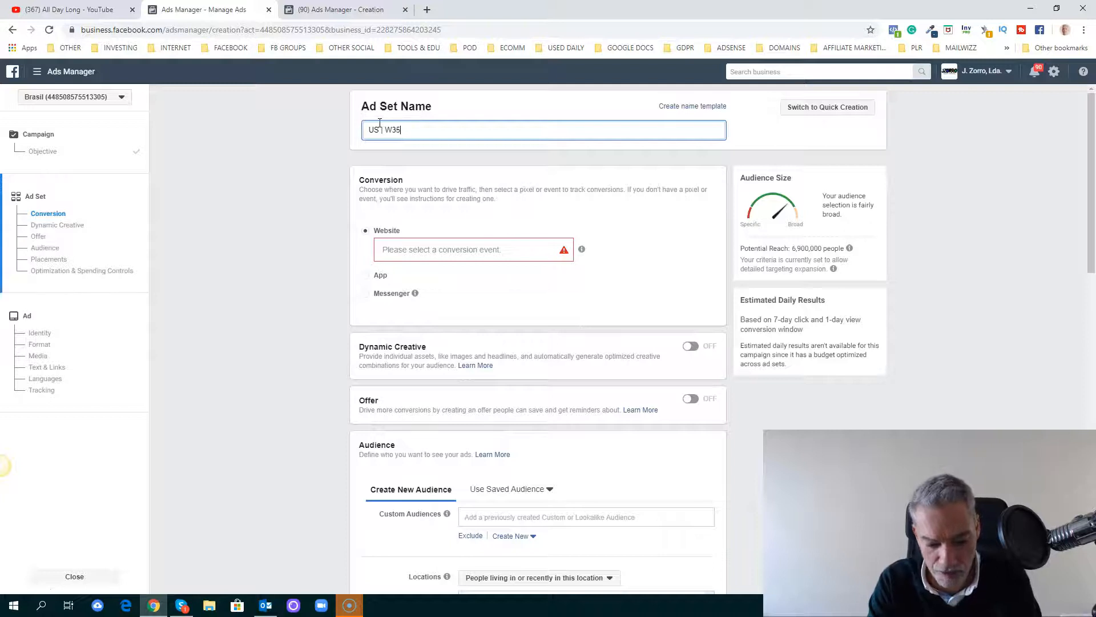
type("+ |")
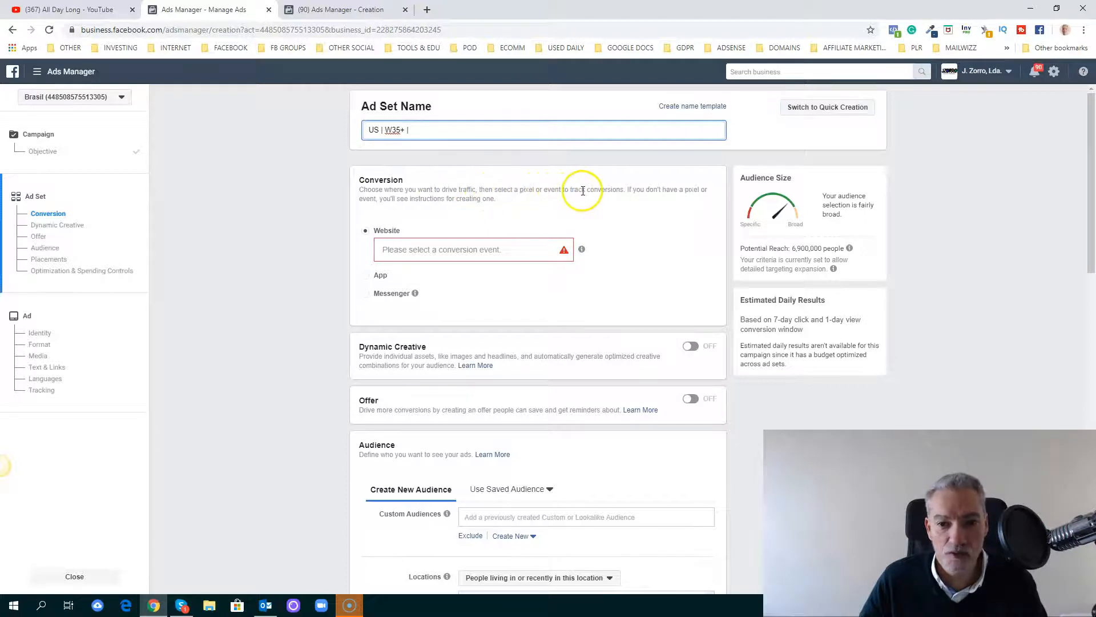
mouse_move(582, 251)
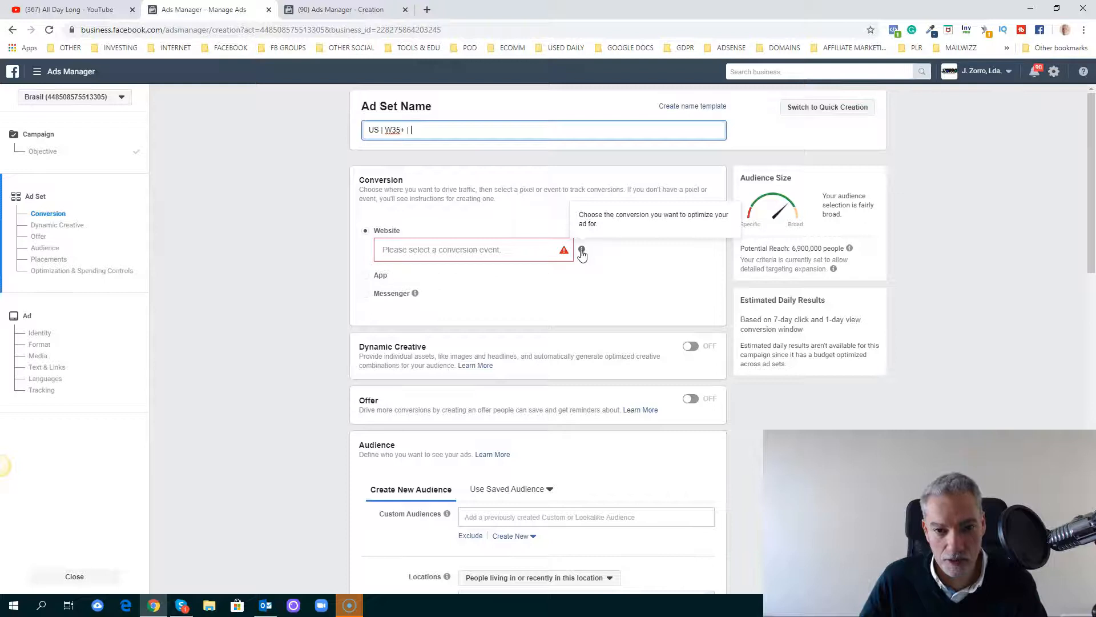
left_click(490, 250)
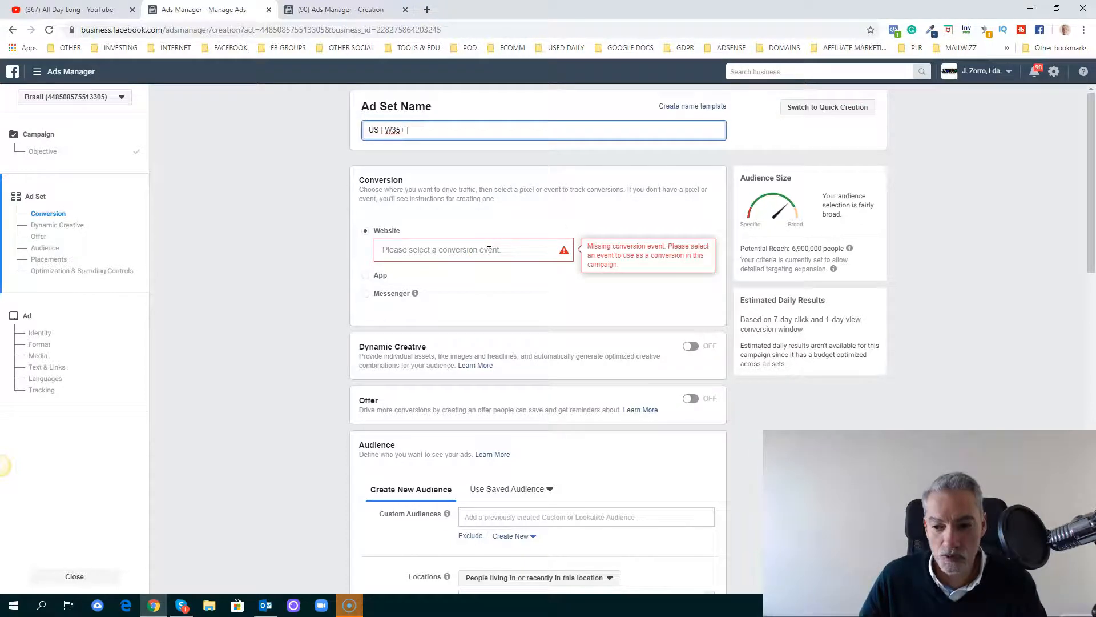
Switch to Notepad and write the line "View Content - VC" in a blank note
left_click(11, 606)
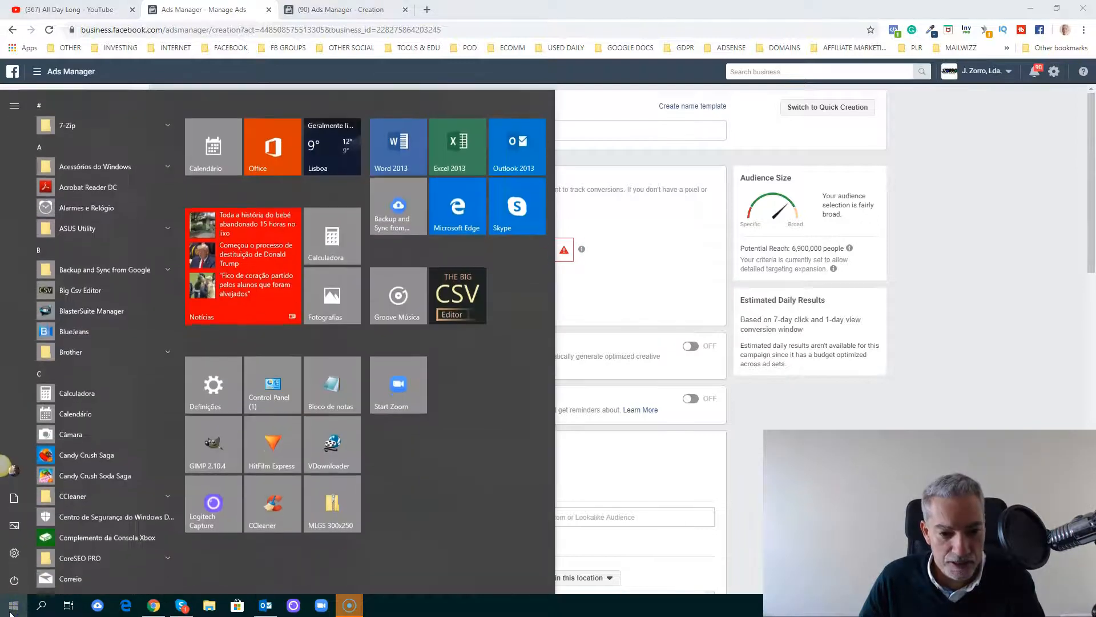
left_click(329, 386)
left_click_drag(763, 176, 593, 144)
left_click(517, 201)
type("View Content")
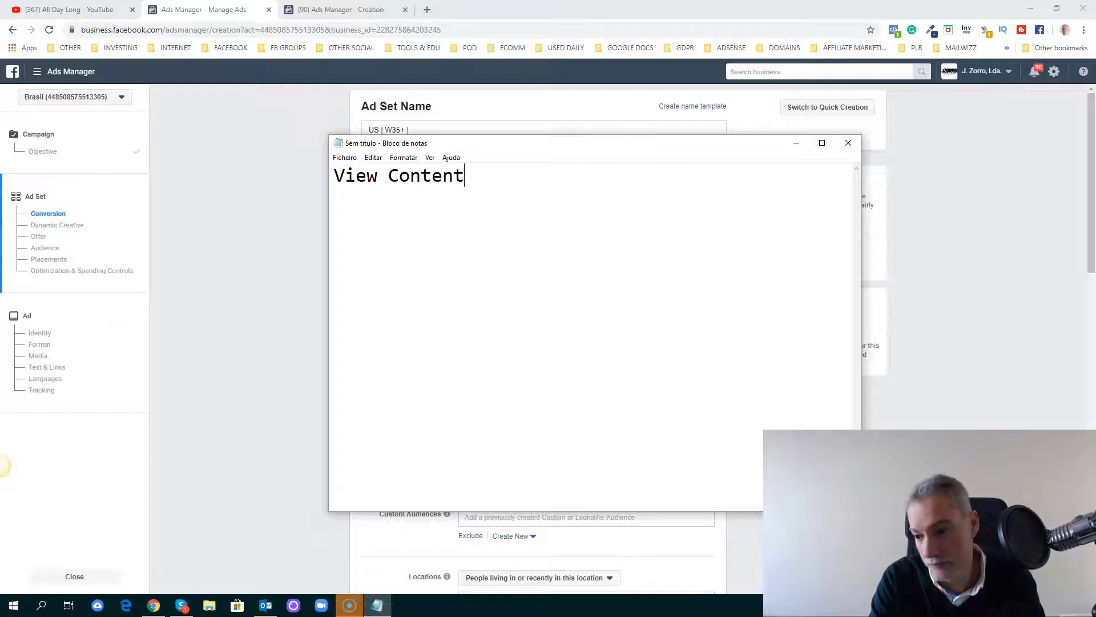
key("BackSpace")
type("- ")
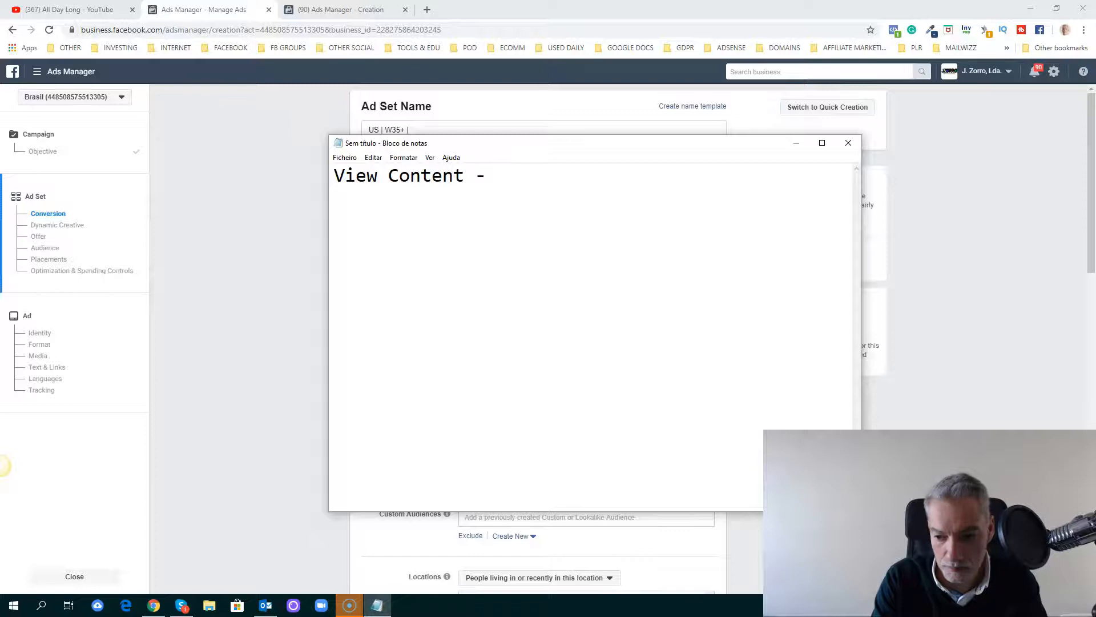
type("VC ")
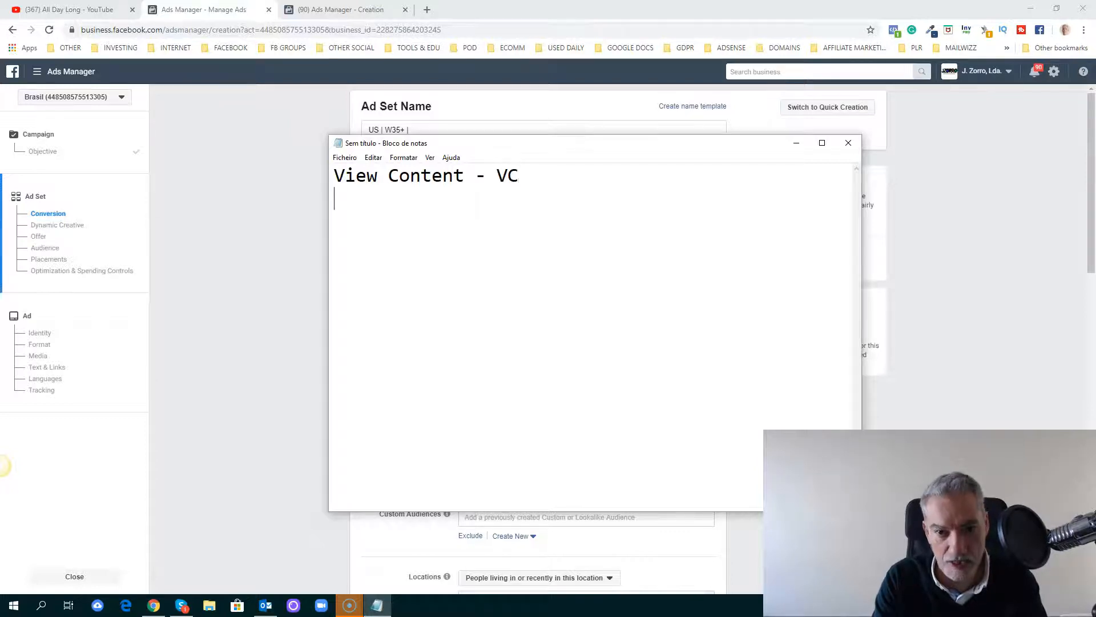
Add the lines "Add to Cart - ATC" and "Purchase - PU" to the note
type("Add to Cart")
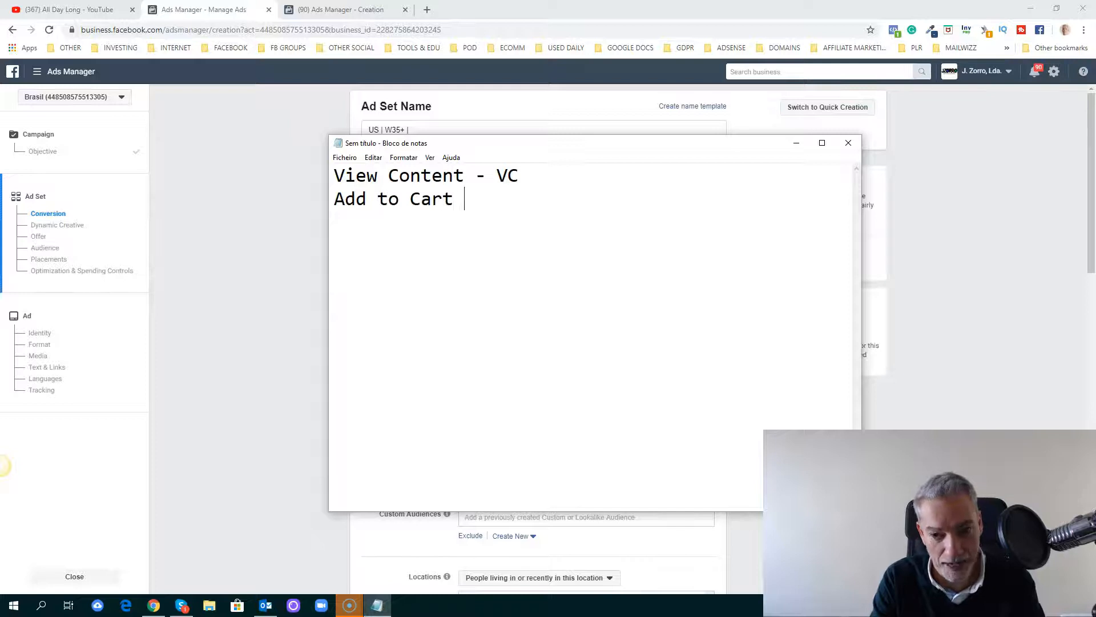
type(" - ATC")
key("Return")
type("Purchase")
key("BackSpace")
type("se ")
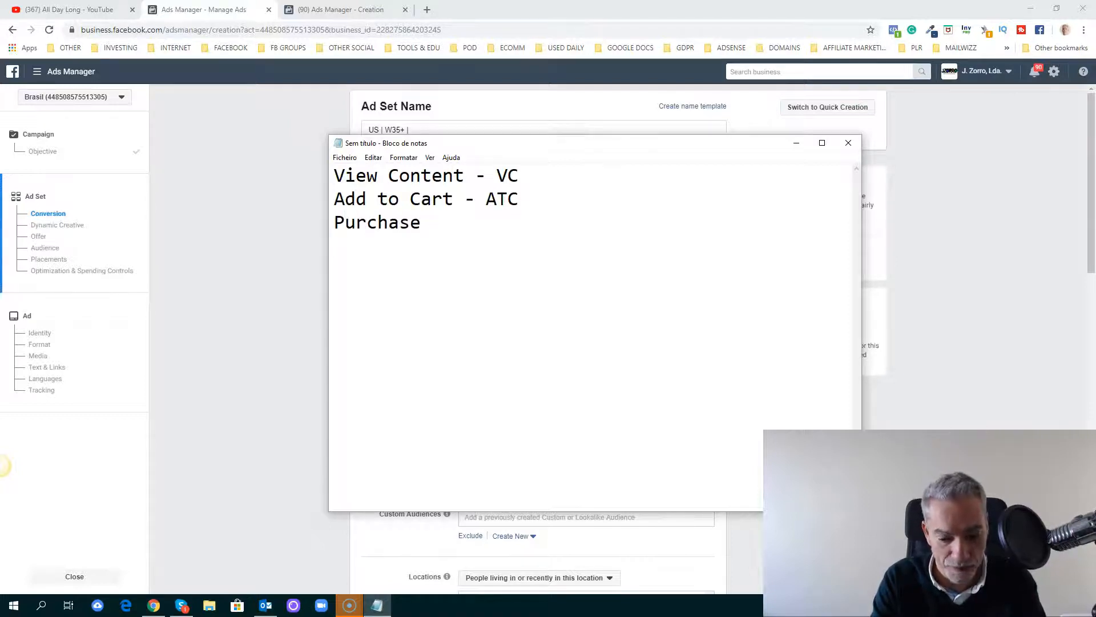
type("- PU   ")
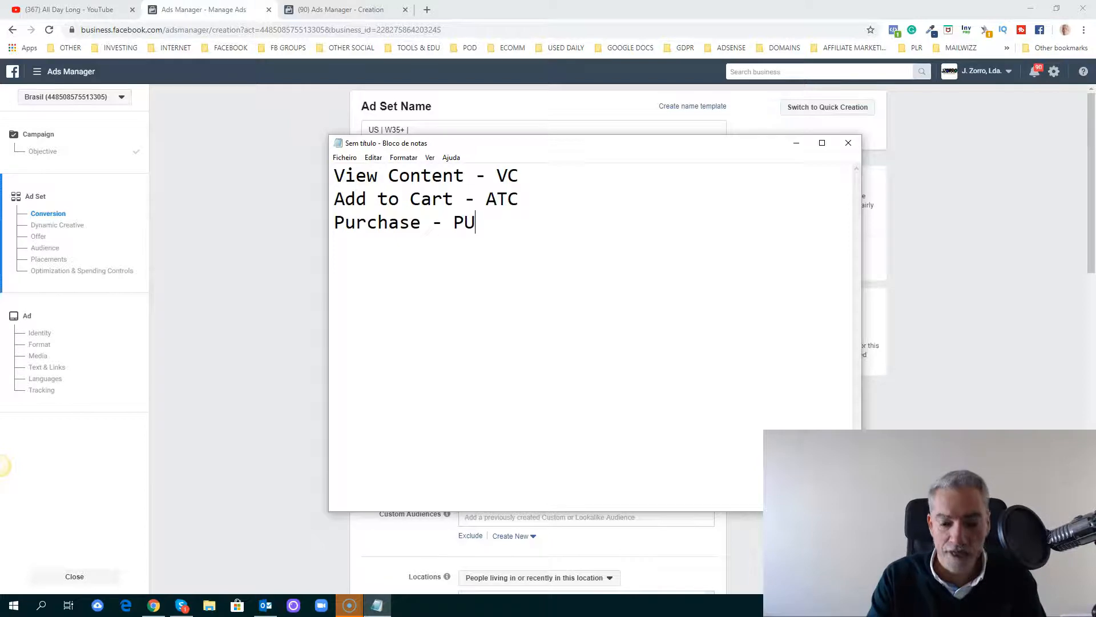
Write the sequence "VC > ATC > PU" below the list of events and switch back to Ads Manager
type("VC > AT")
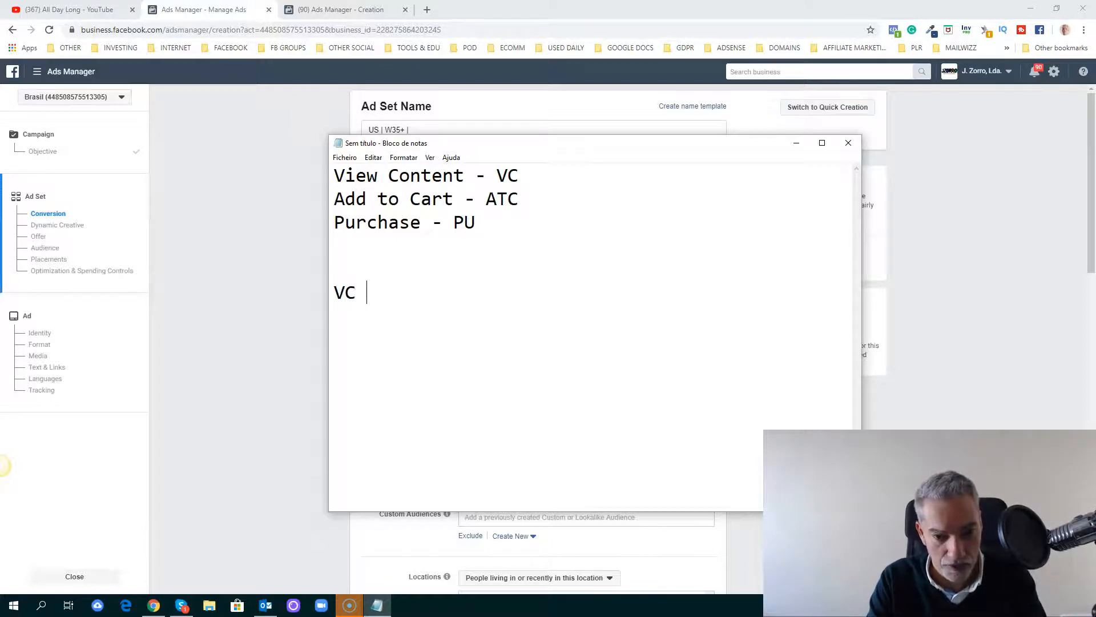
type("C > PU")
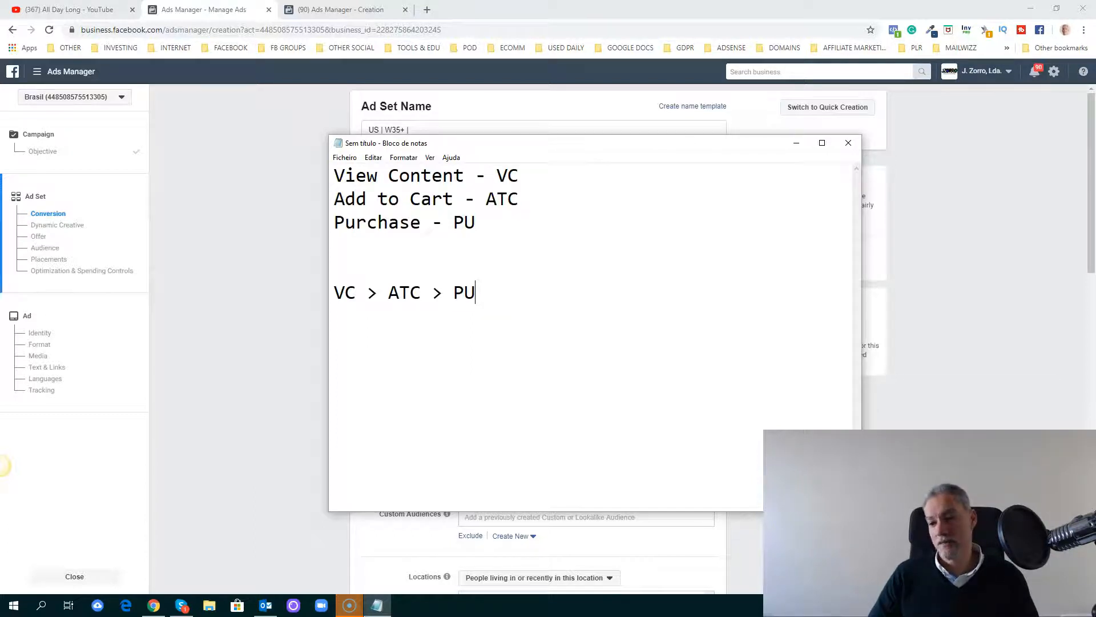
key("alt+Tab")
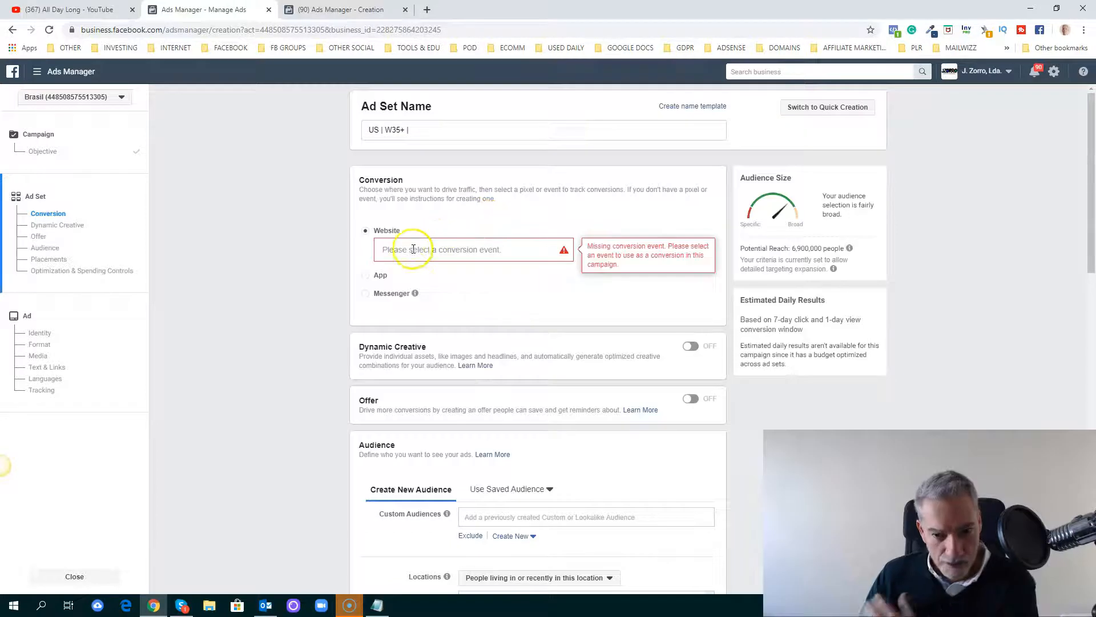
Examine the list of website conversion events available for the ad set, including the Add to Cart and Purchase events of each pixel
left_click(400, 250)
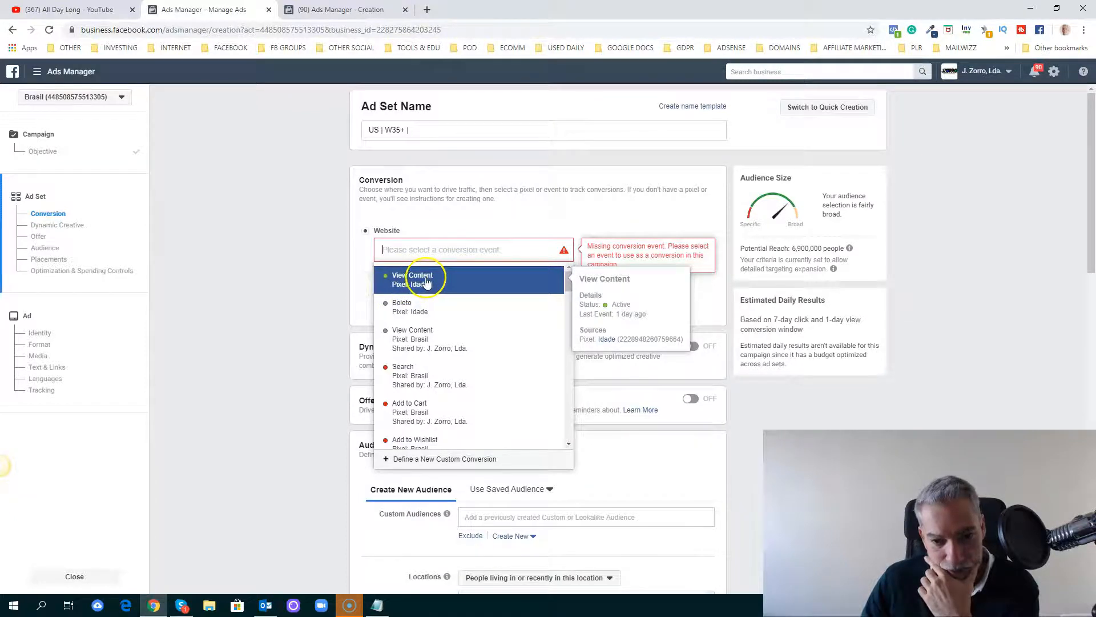
scroll(491, 339, "down", 4)
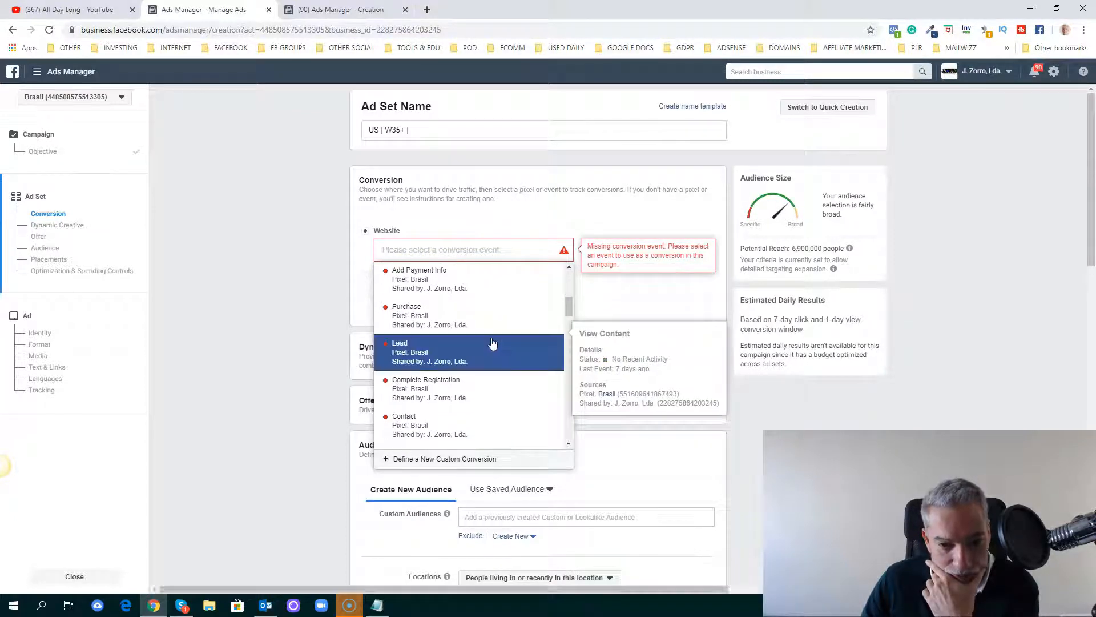
scroll(492, 343, "down", 4)
scroll(491, 342, "down", 5)
scroll(490, 343, "down", 5)
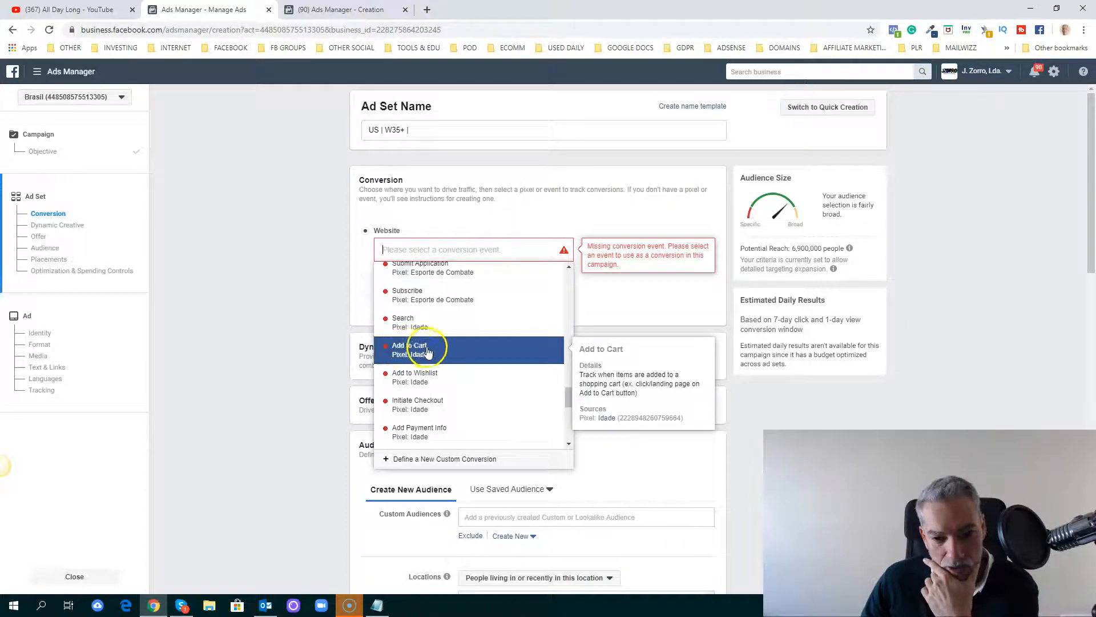
scroll(425, 357, "down", 3)
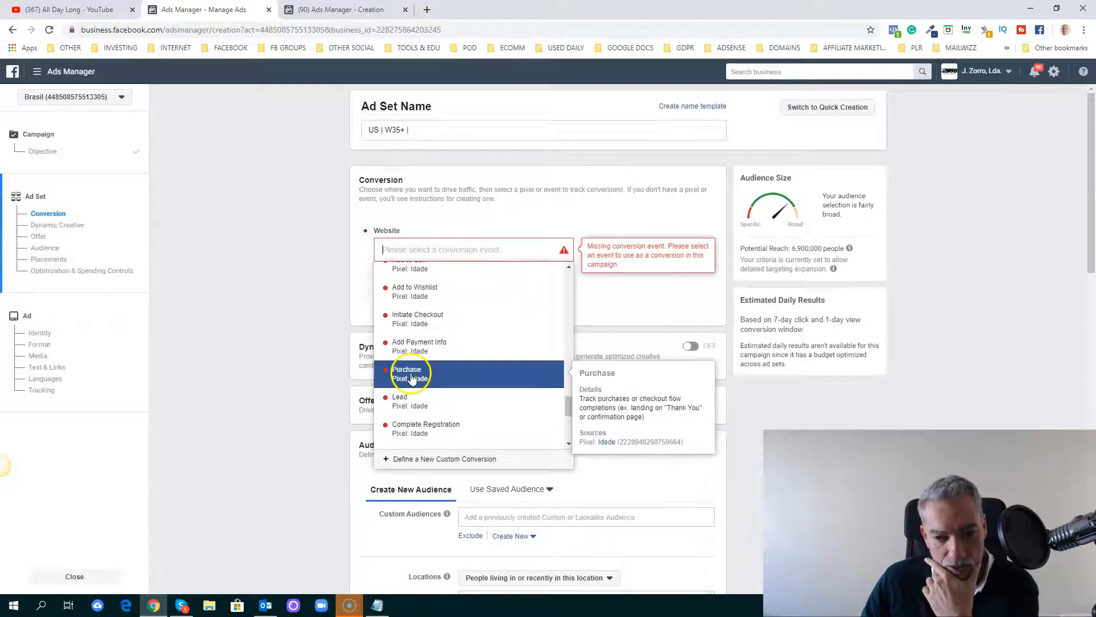
scroll(423, 371, "down", 10)
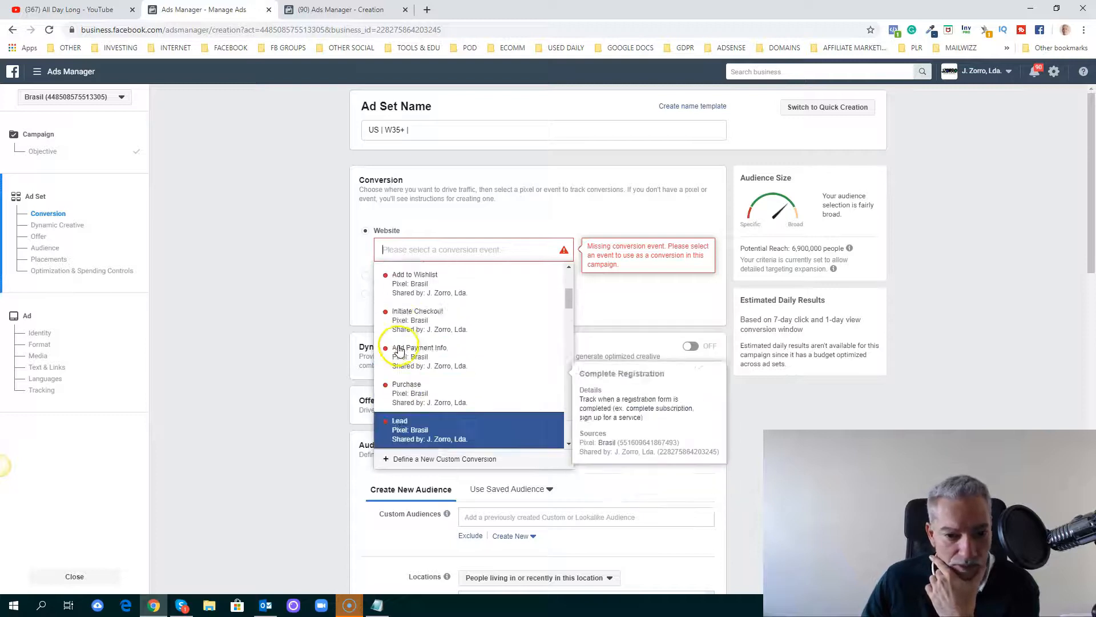
scroll(399, 351, "up", 4)
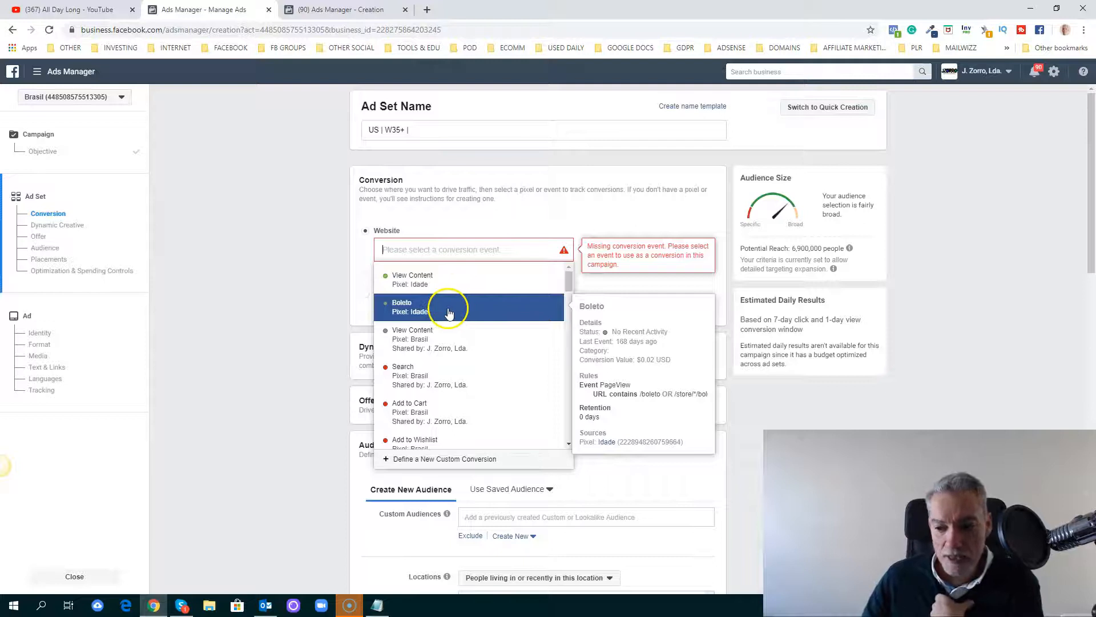
Select the Purchase event of the Idade pixel as the ad set's website conversion event
scroll(456, 311, "down", 5)
scroll(460, 309, "down", 4)
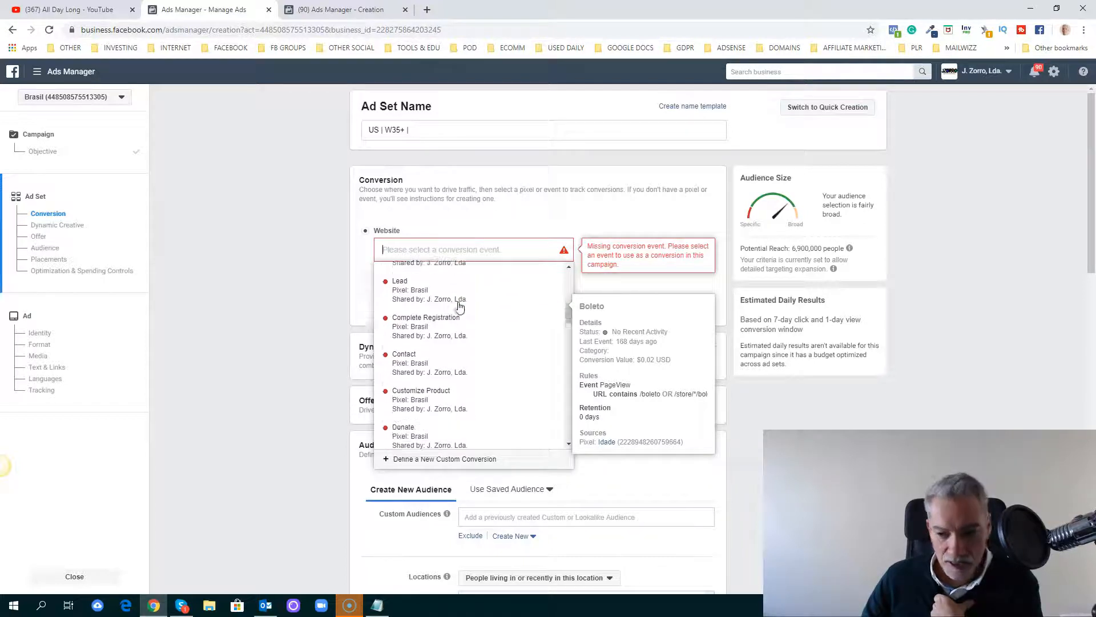
scroll(460, 308, "down", 3)
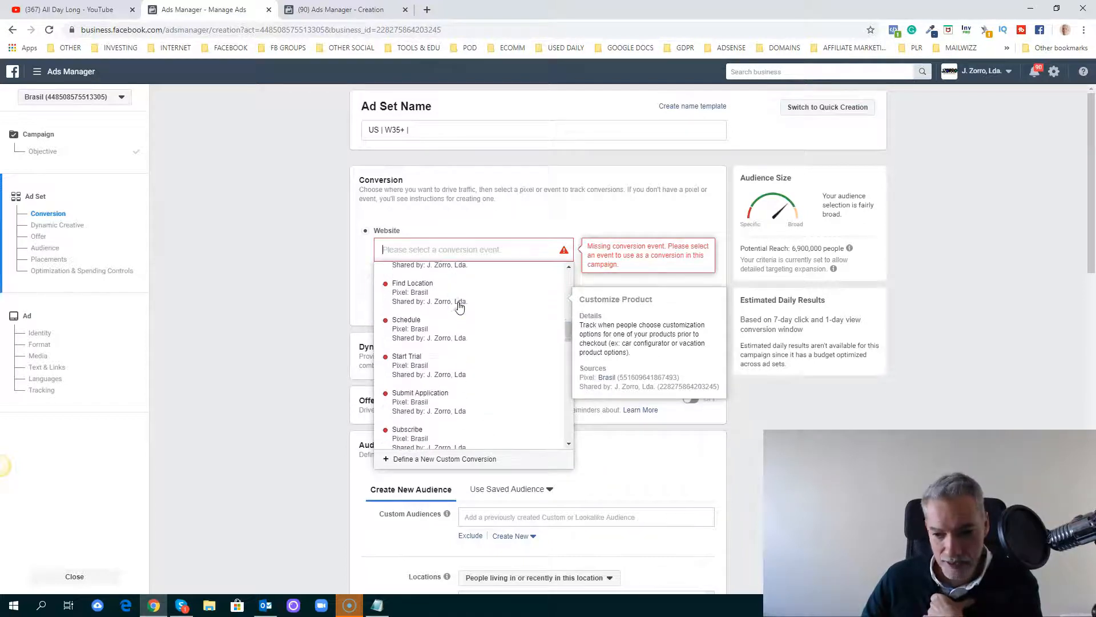
scroll(464, 340, "down", 3)
scroll(464, 342, "down", 3)
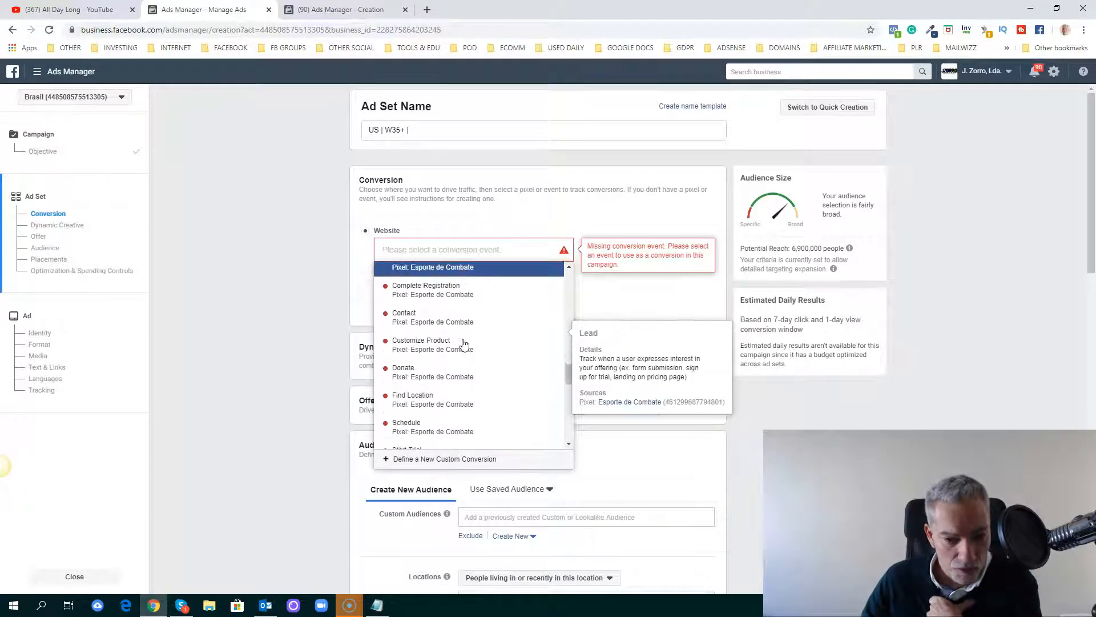
scroll(464, 342, "down", 3)
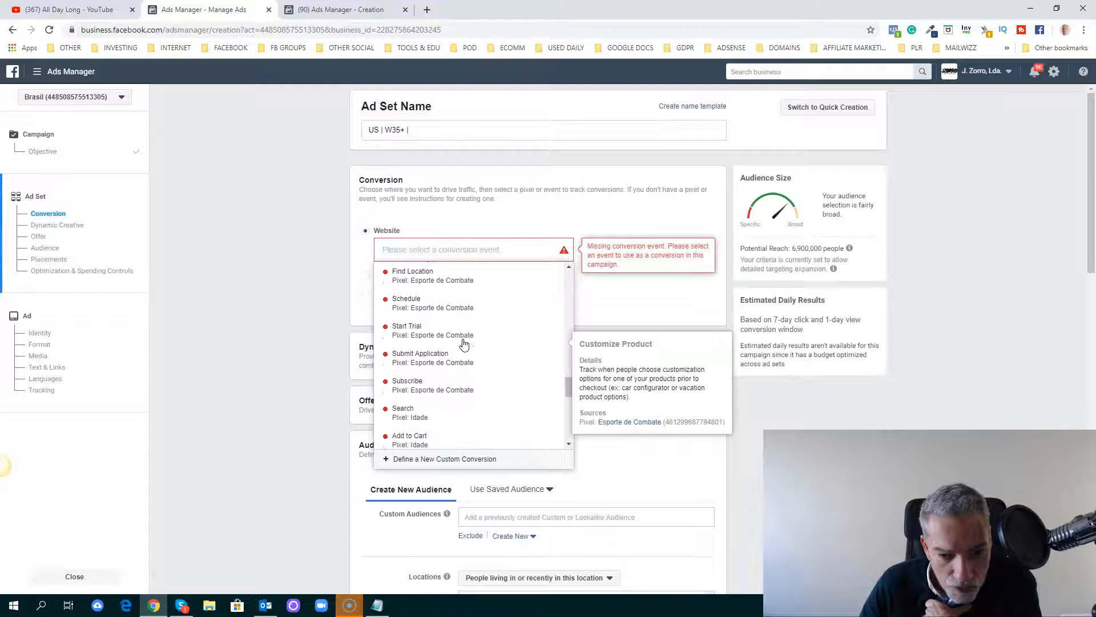
scroll(463, 343, "down", 3)
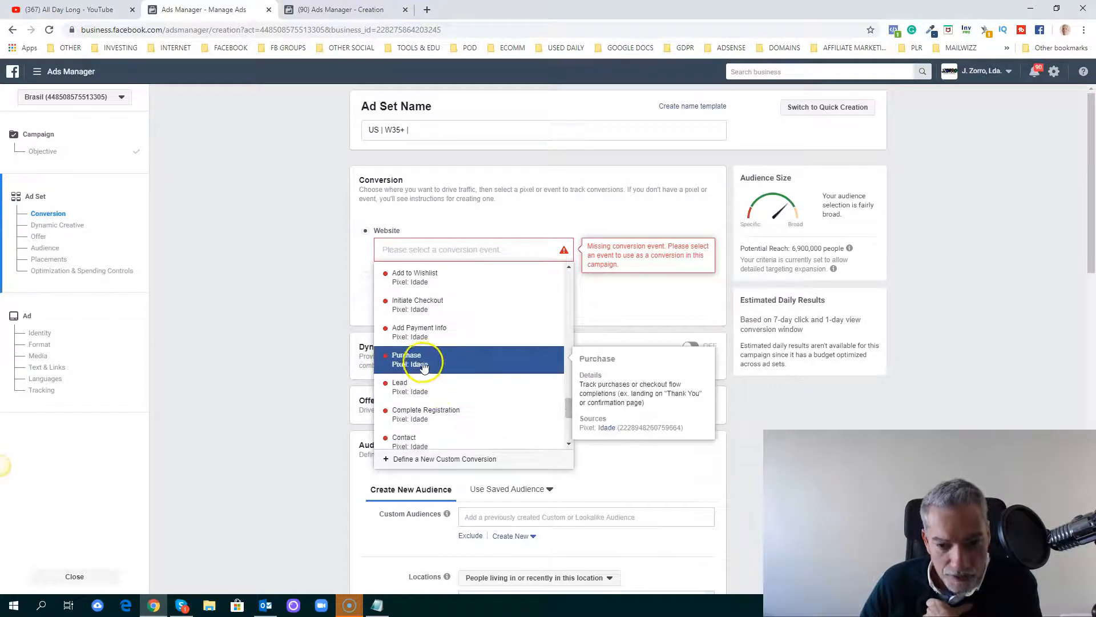
left_click(426, 362)
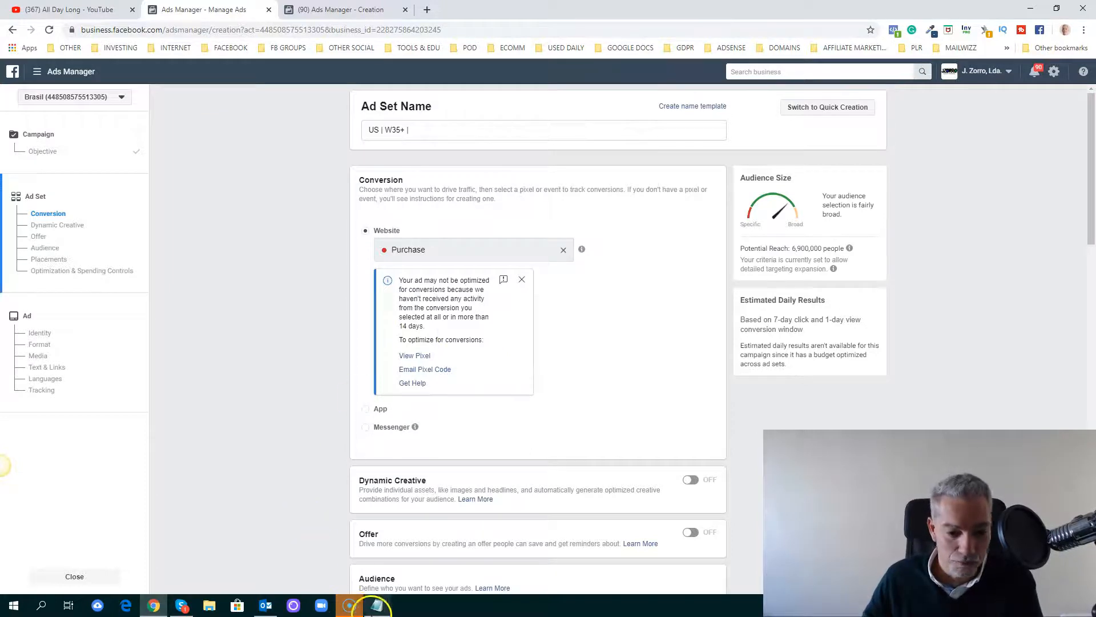
Switch to Notepad to review the event sequence, reposition the note window, and return to Ads Manager
left_click(377, 605)
left_click(413, 340)
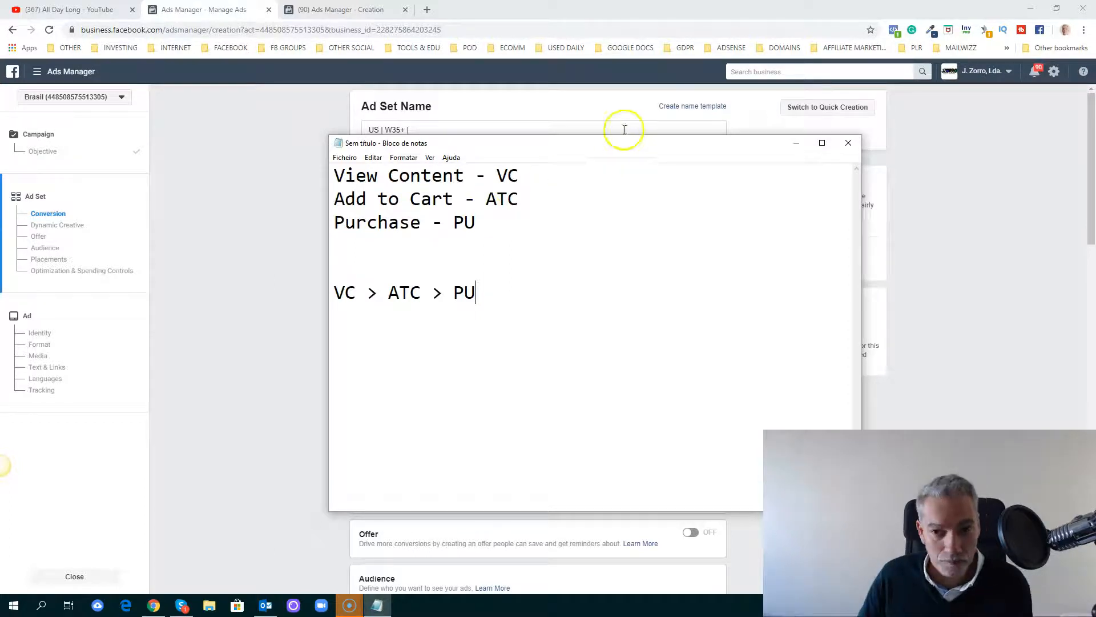
left_click_drag(630, 150, 688, 162)
left_click(856, 158)
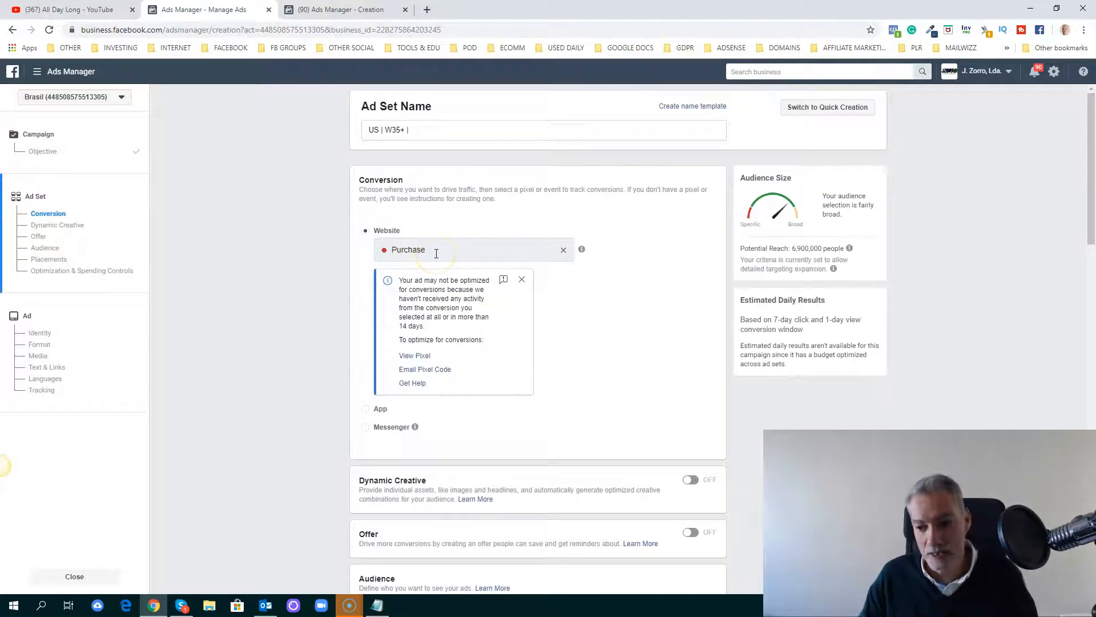
Replace the Purchase conversion event with the View Content event of the Idade pixel
mouse_move(585, 254)
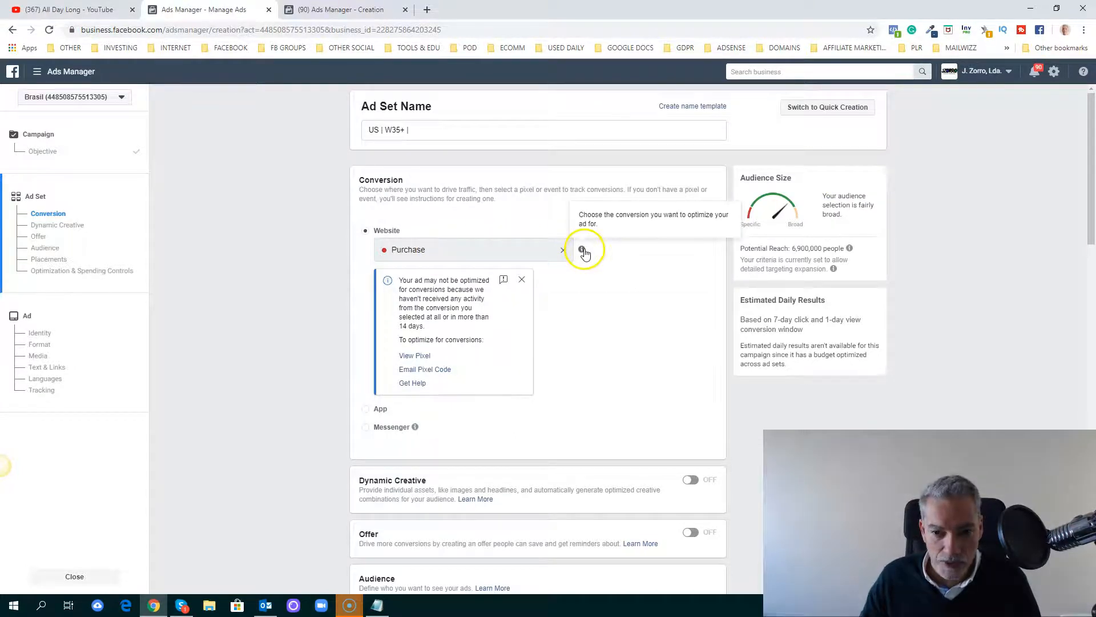
left_click(431, 252)
double_click(431, 252)
left_click(563, 250)
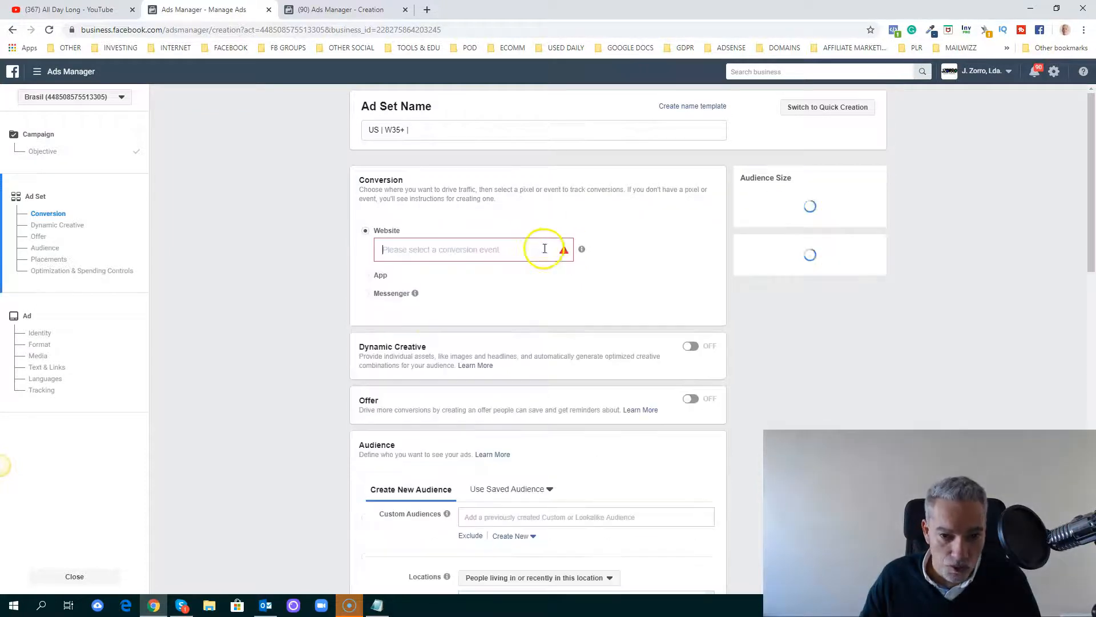
left_click(487, 252)
left_click(444, 279)
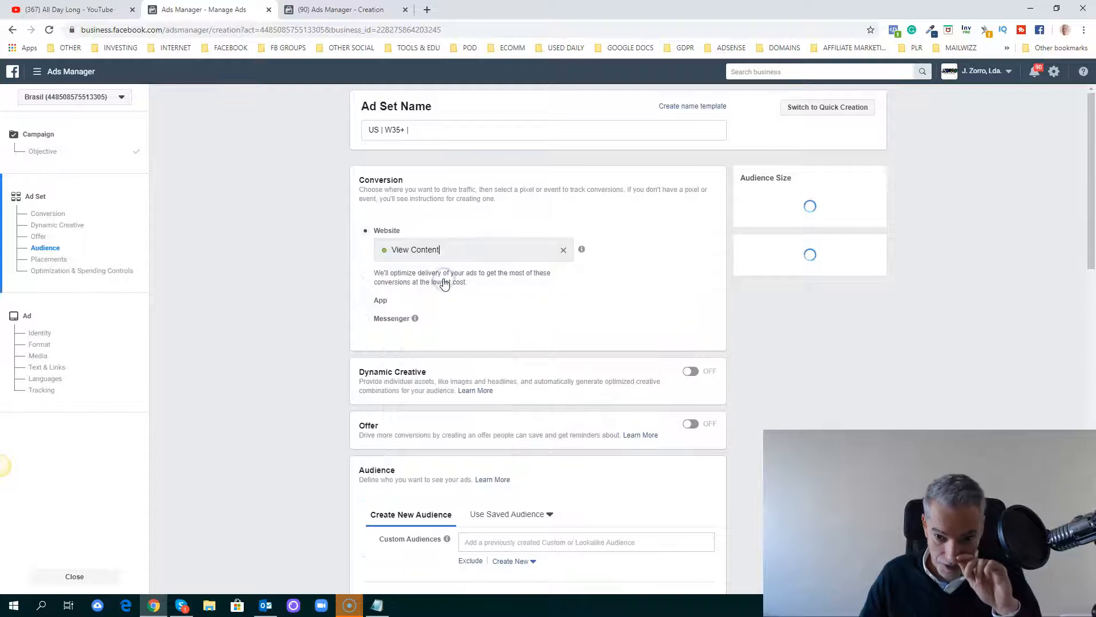
scroll(280, 311, "down", 1)
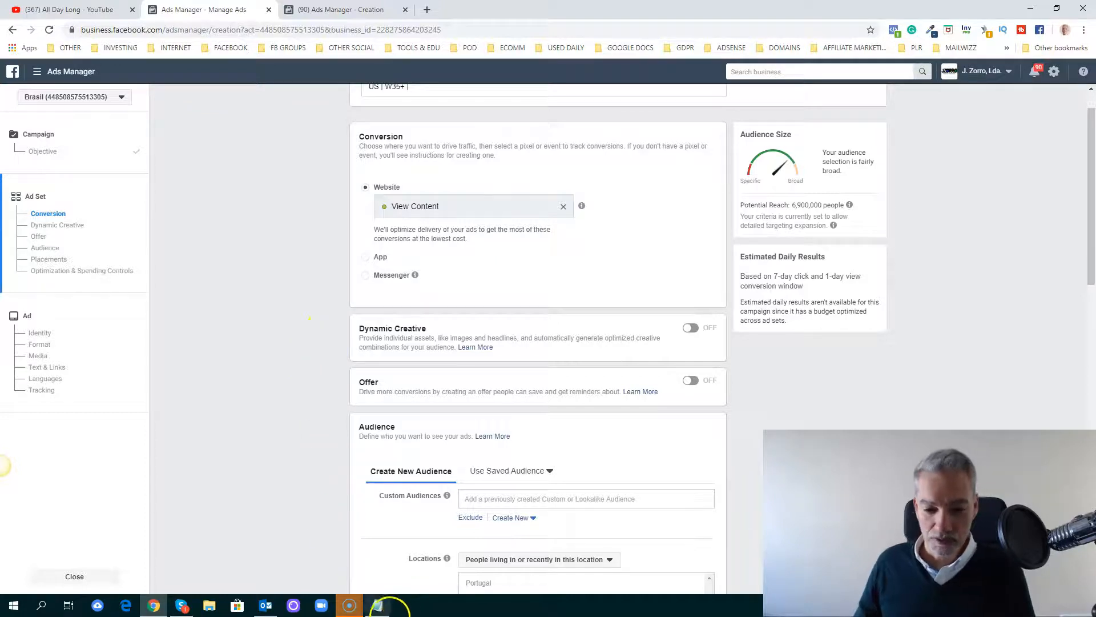
Switch to Notepad and write the line "50 events in 1 week" below the event sequence
left_click(377, 605)
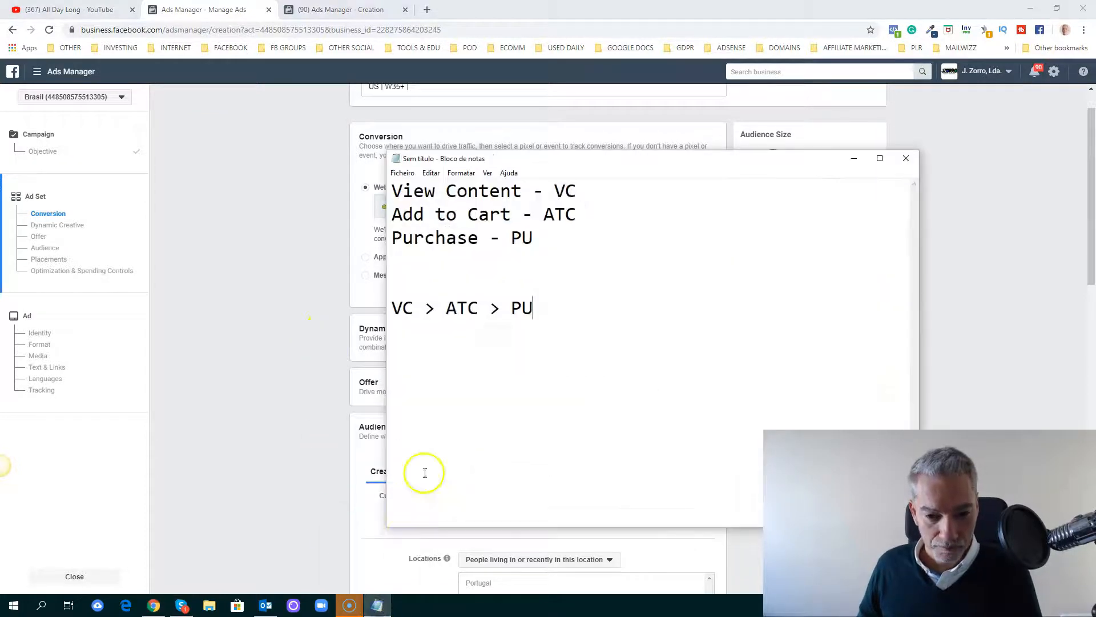
key("Return")
key("Return")
type("50 event s")
key("BackSpace")
key("BackSpace")
type("s ")
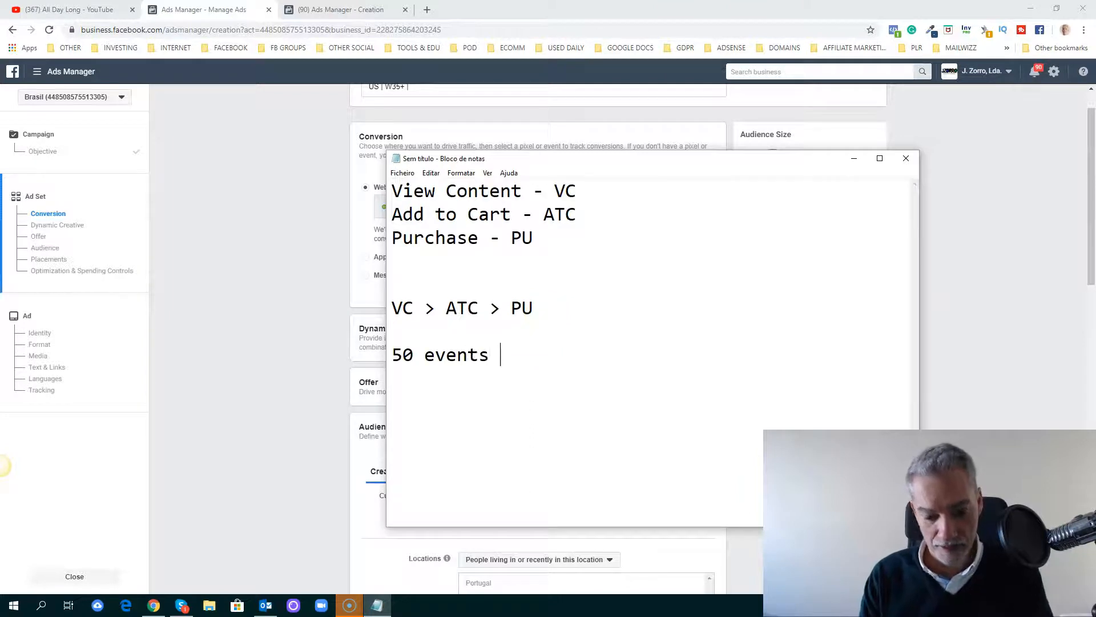
type("in 1 week")
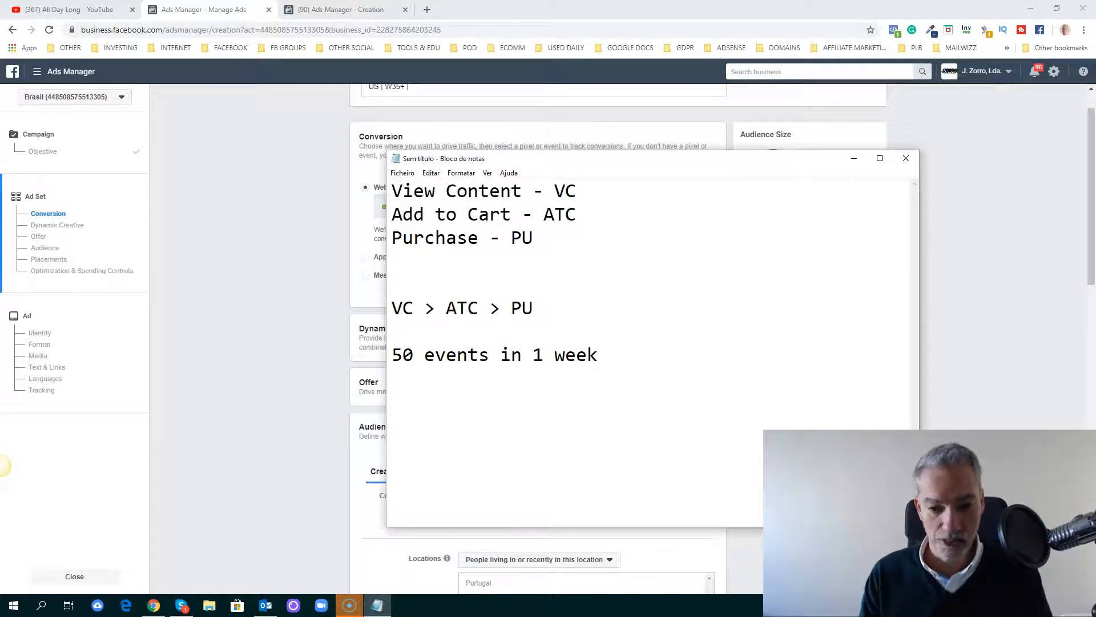
Add the lines "Ad Set 1" and "50 VC" to the note and switch back to Ads Manager
key("Return")
key("Return")
type("AD 1")
key("BackSpace")
key("BackSpace")
key("BackSpace")
type("d Set 1 ")
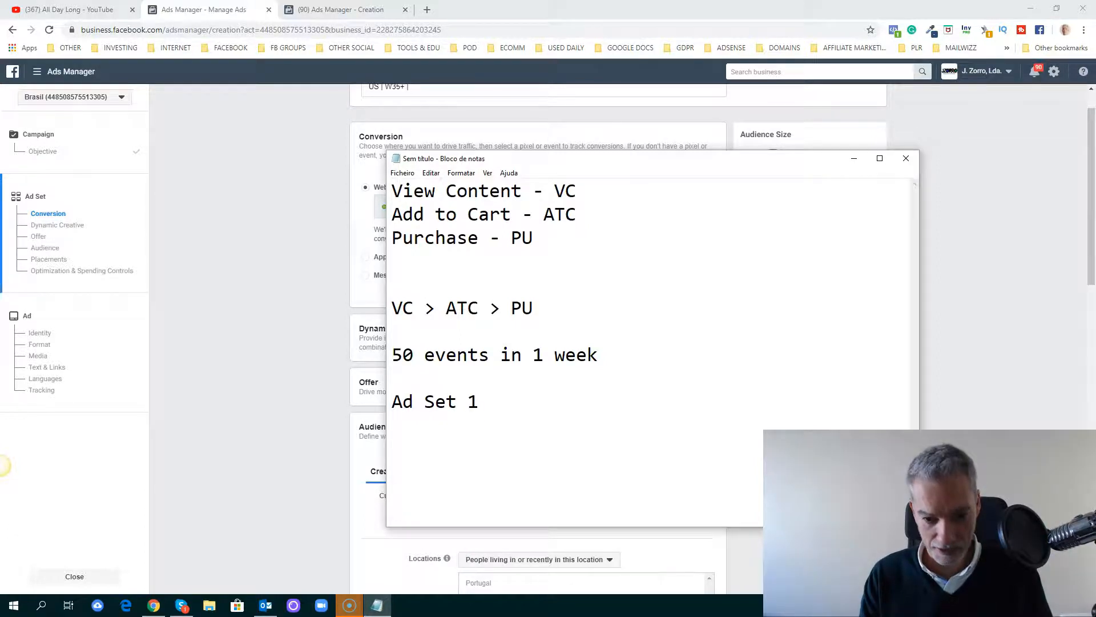
type("50 VC")
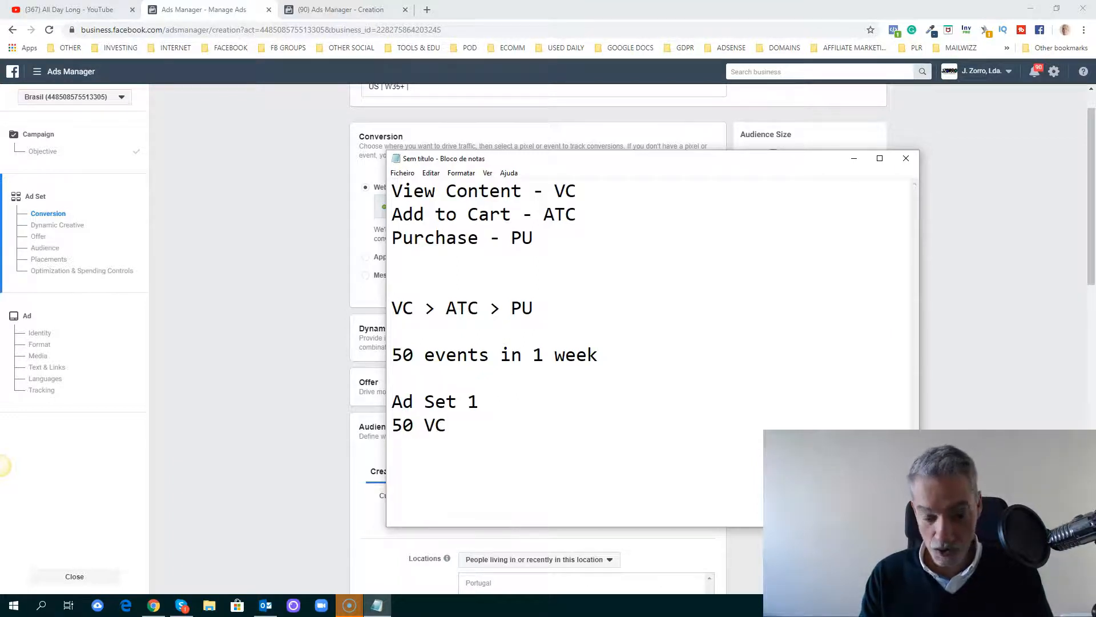
left_click(286, 174)
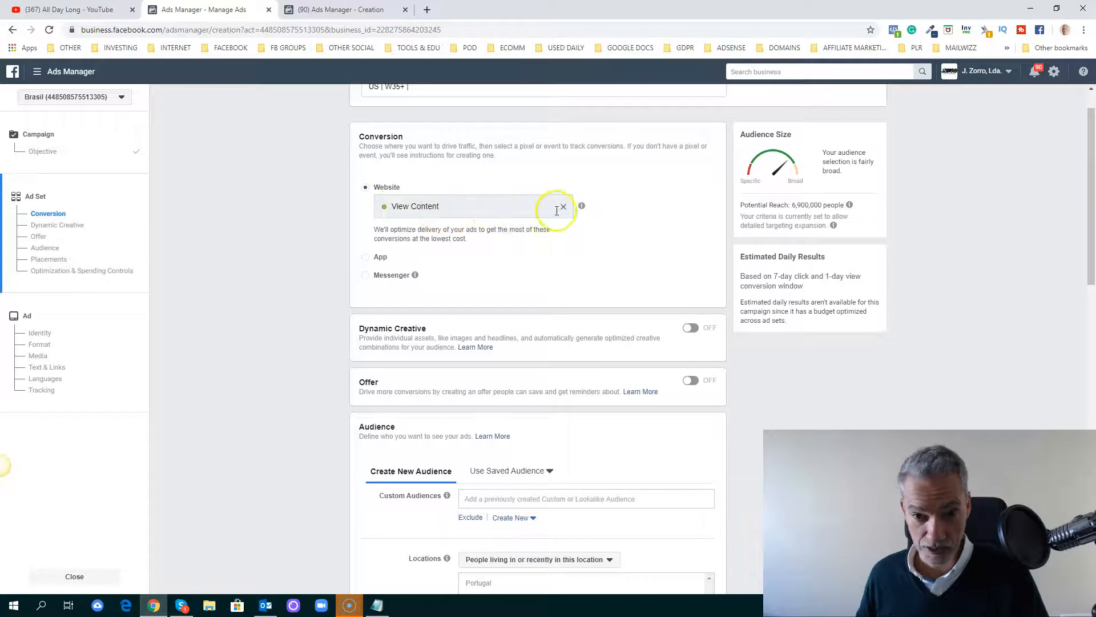
Replace the View Content conversion event with the Add to Cart event of the Idade pixel
left_click(563, 207)
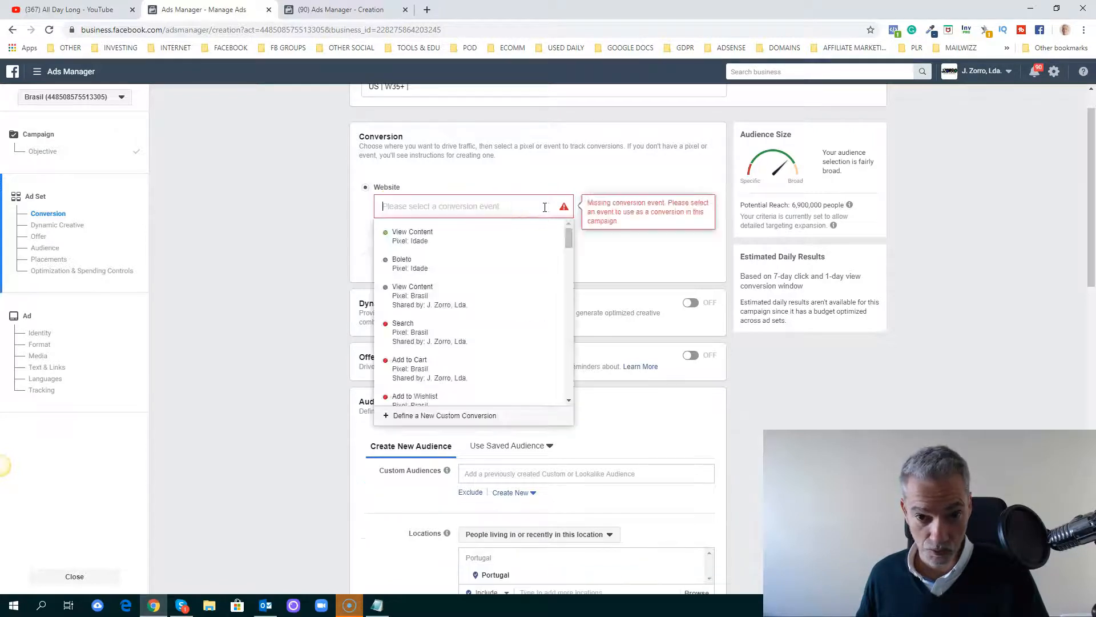
scroll(477, 287, "down", 4)
scroll(475, 311, "down", 4)
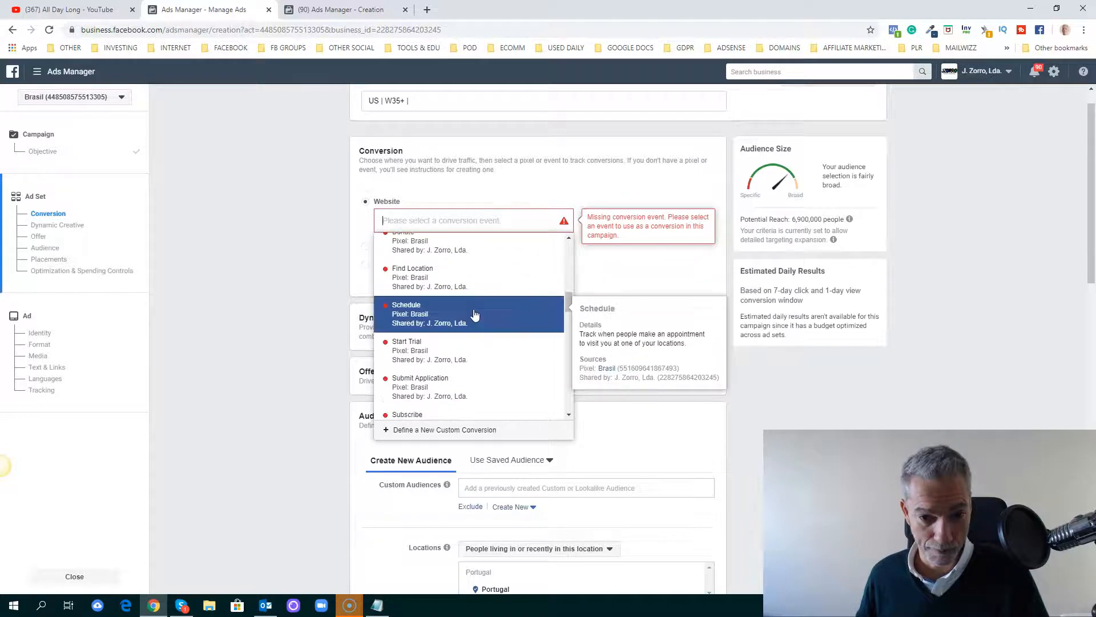
scroll(475, 314, "down", 5)
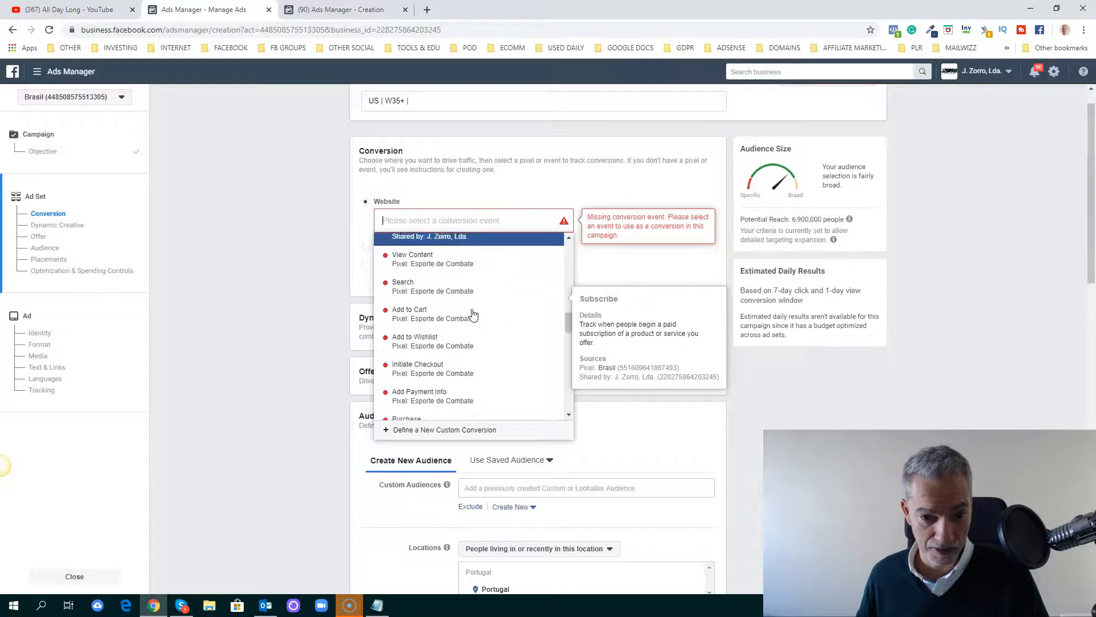
scroll(473, 314, "down", 3)
scroll(472, 314, "down", 5)
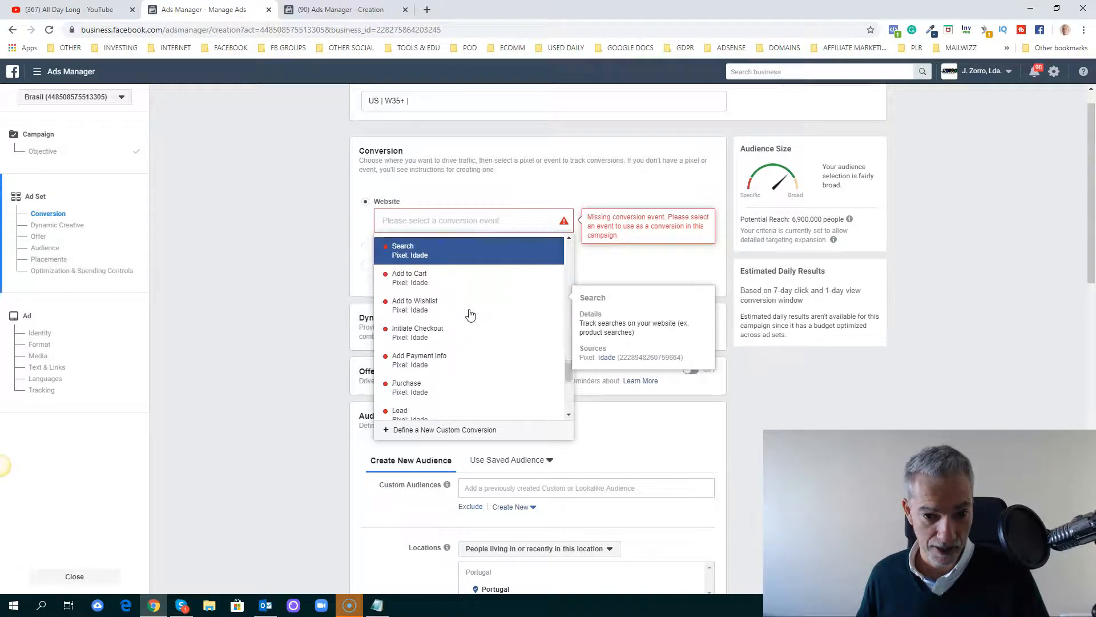
left_click(438, 279)
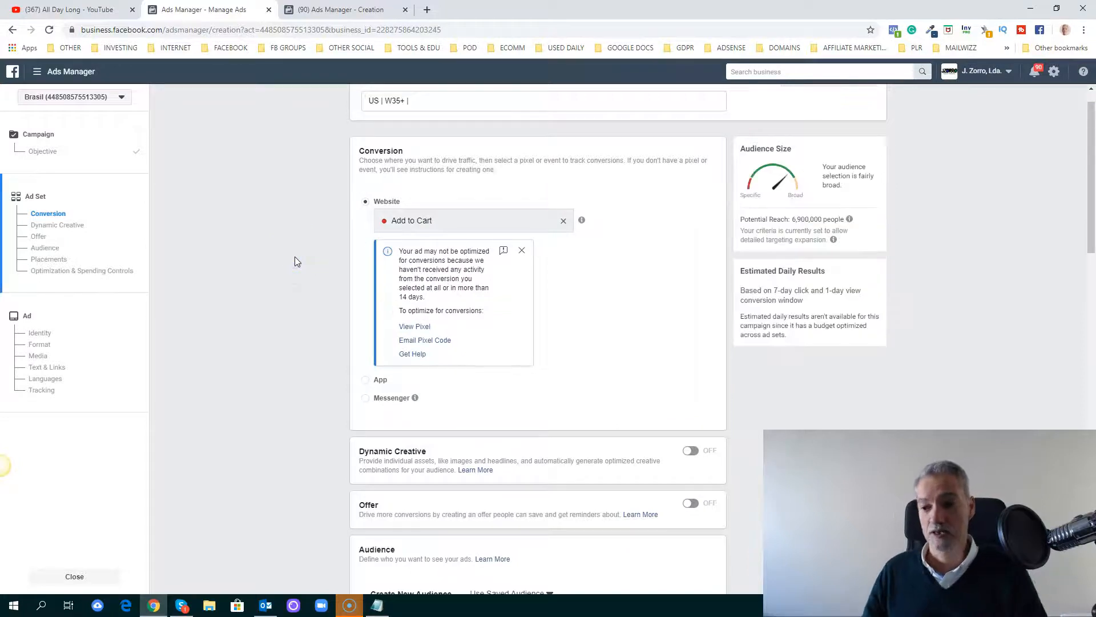
In Notepad, add a second block with the lines "Ad Set 1" and "50 ATC" and return to Ads Manager
left_click(397, 609)
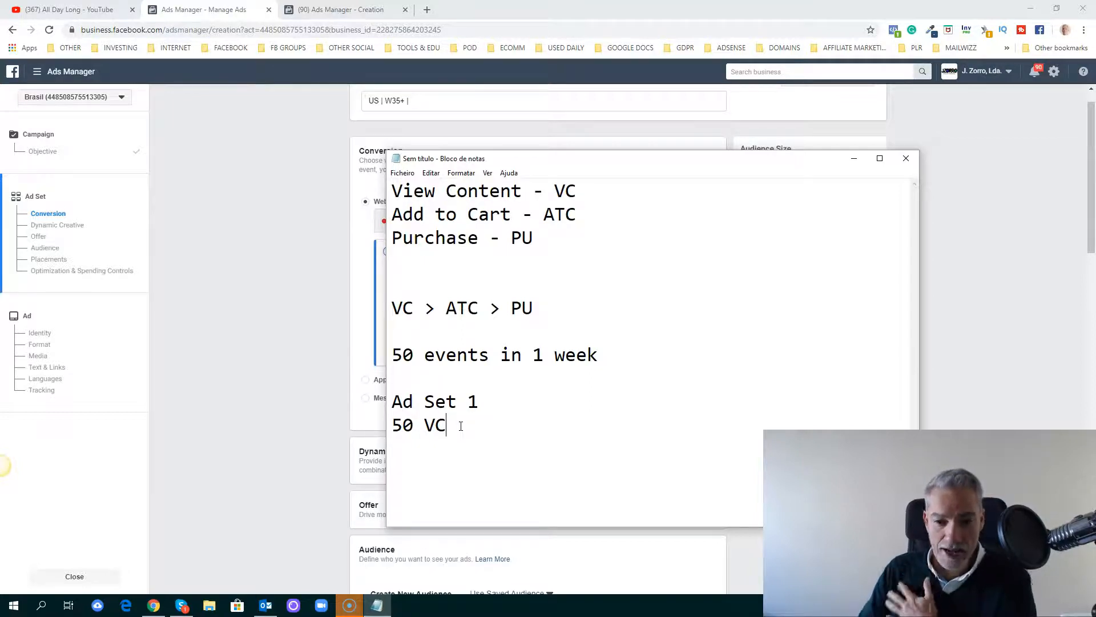
key("Return")
type("Ad Set 1")
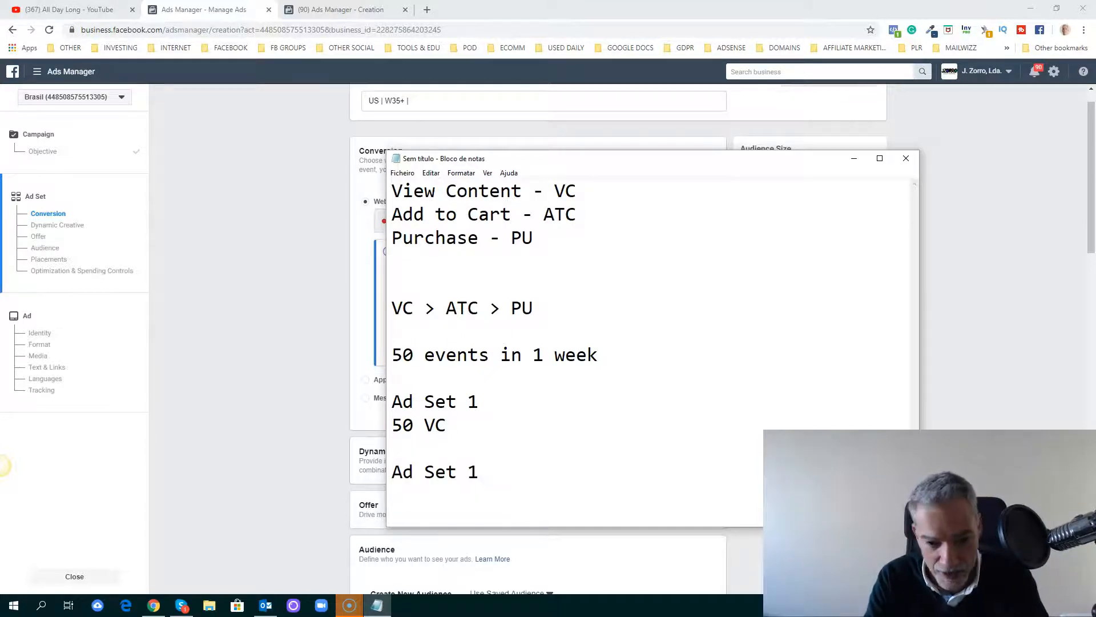
key("Return")
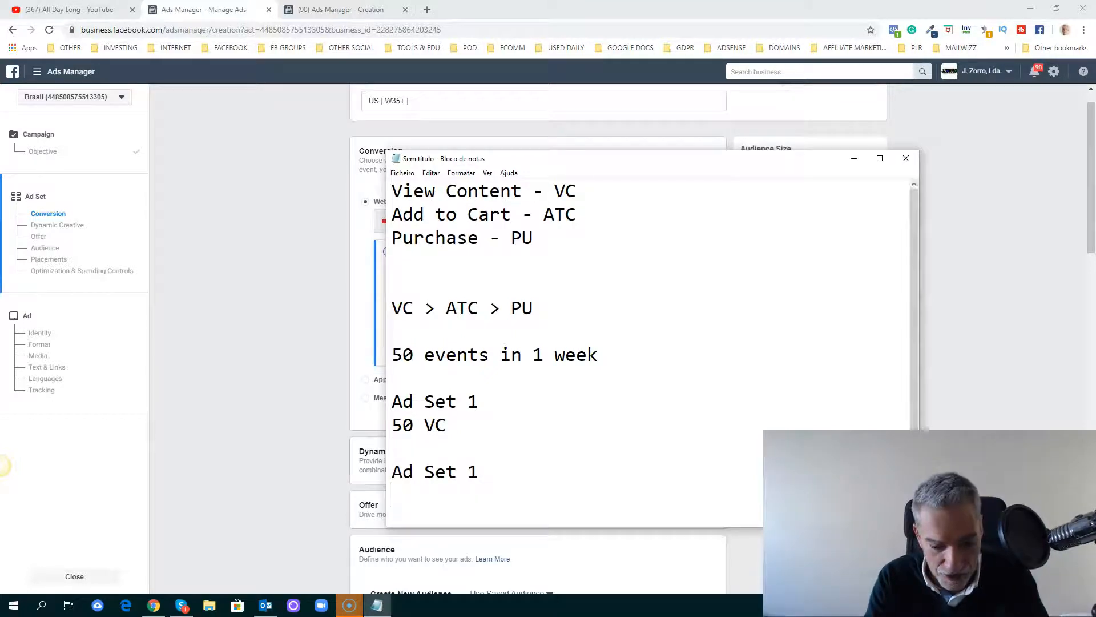
type("50 ATC")
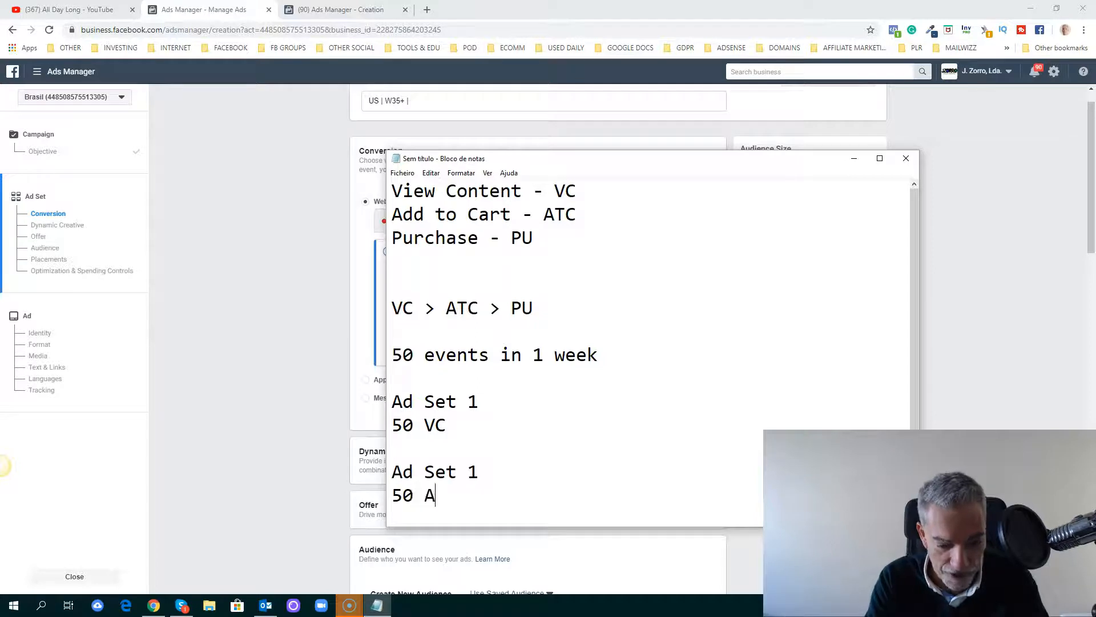
key("Return")
key("Return")
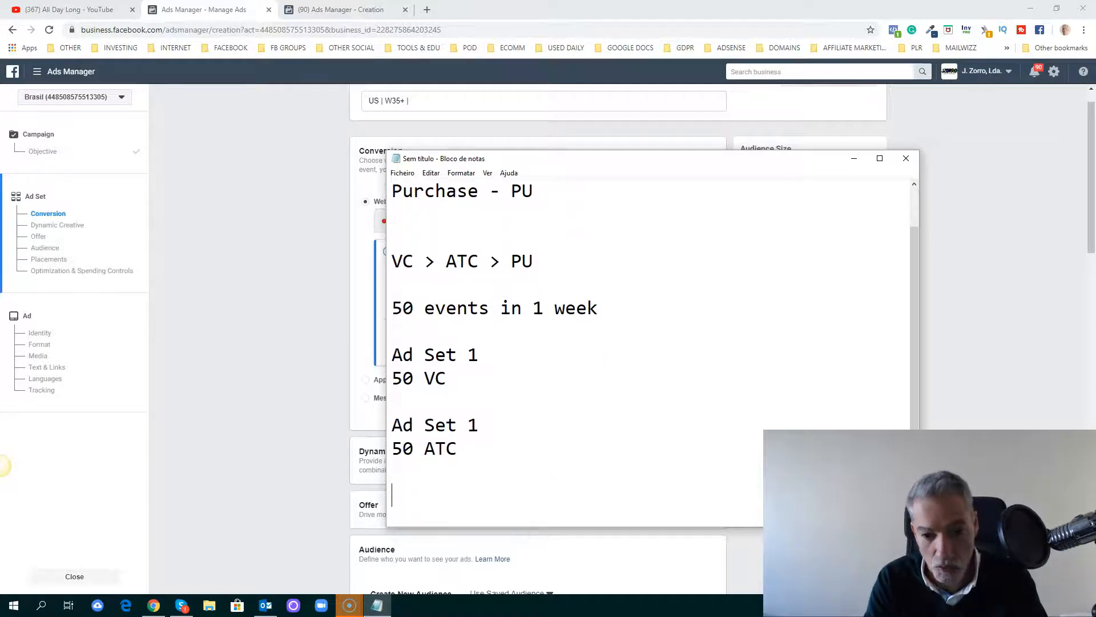
left_click(855, 158)
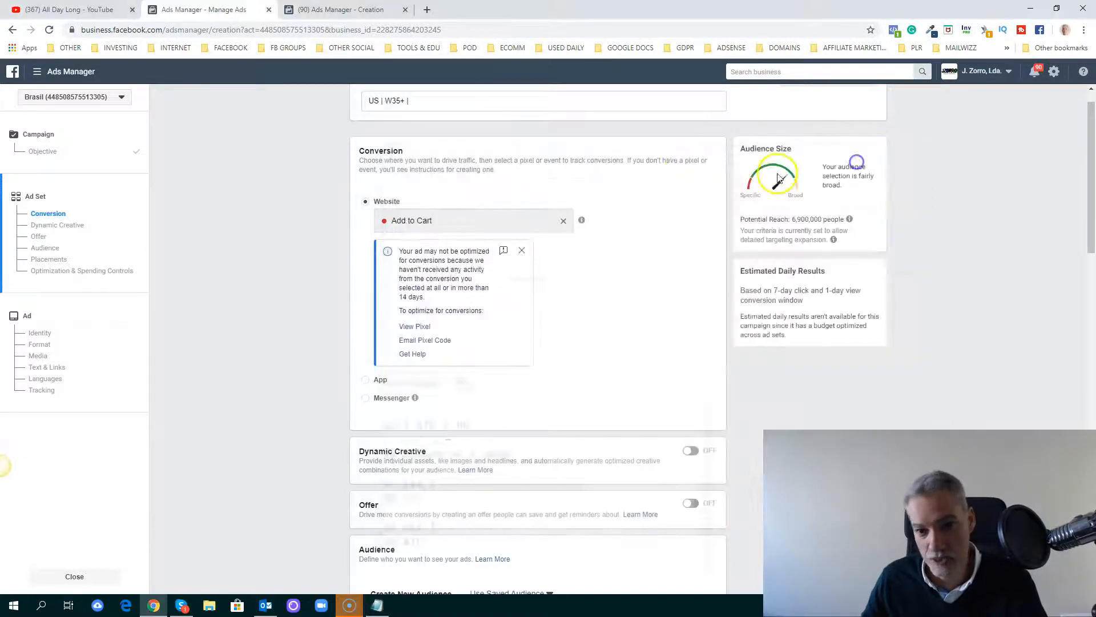
Replace the Add to Cart conversion event with the Purchase event of the Idade pixel
left_click(489, 223)
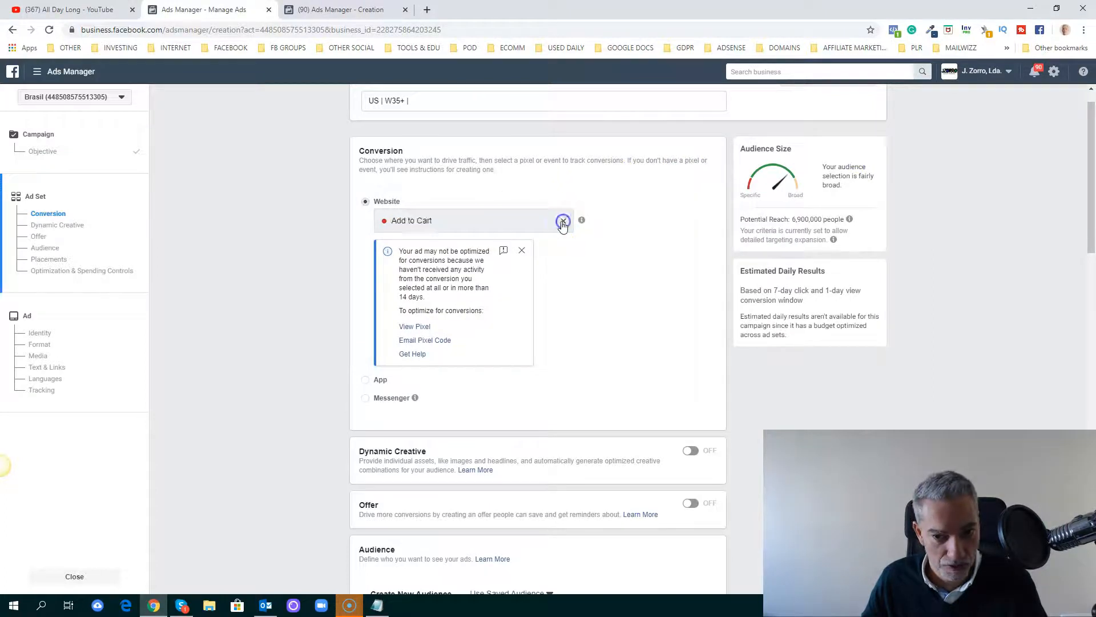
left_click(564, 220)
left_click(457, 223)
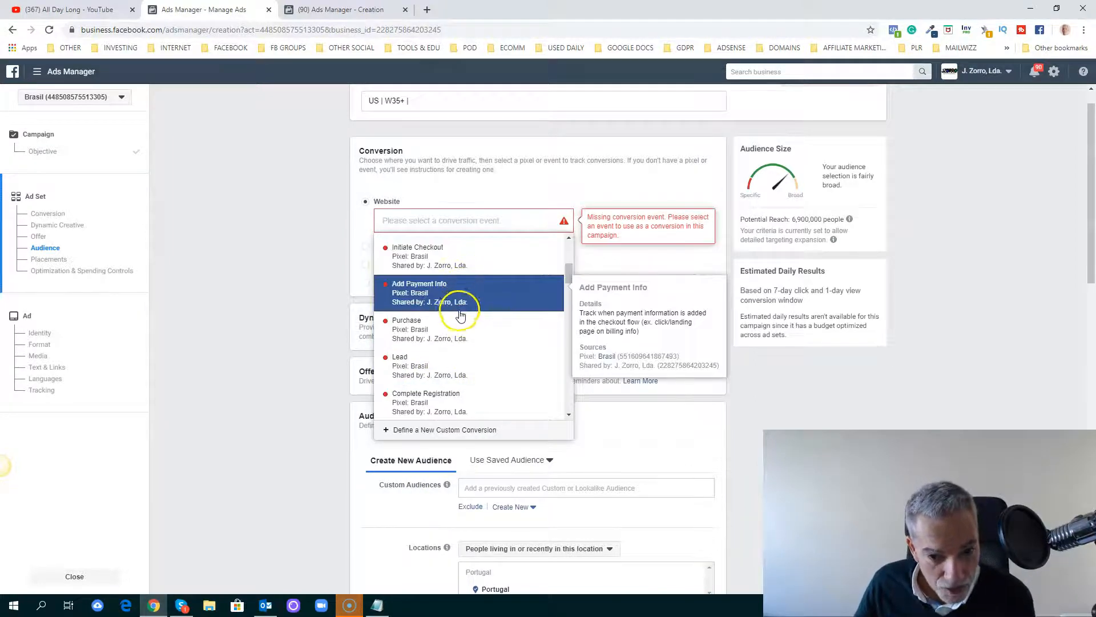
scroll(469, 309, "down", 5)
scroll(471, 323, "down", 3)
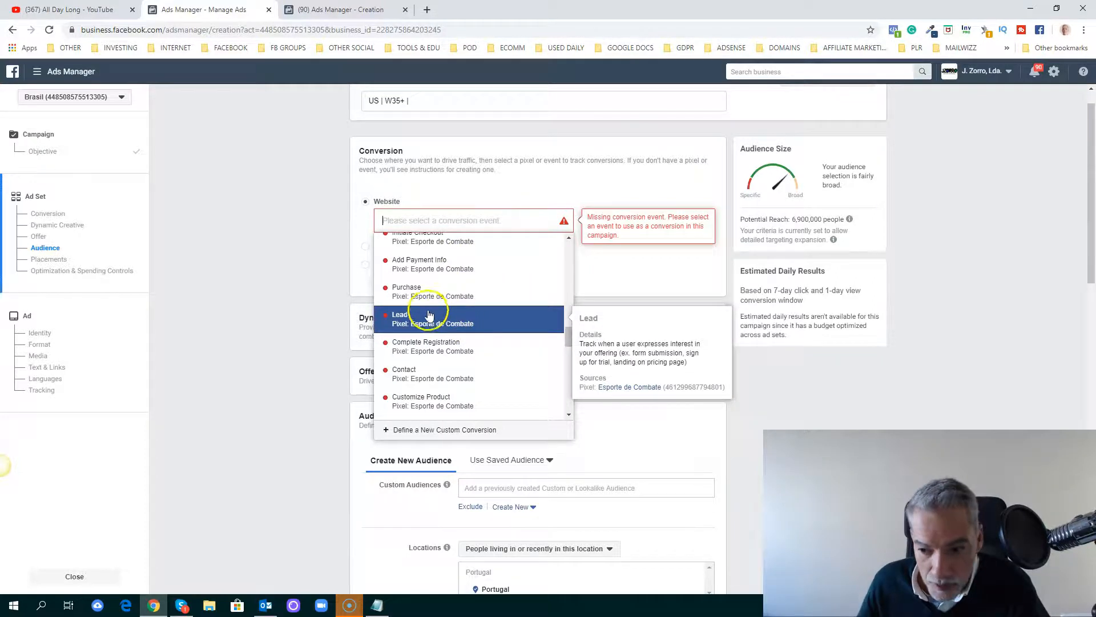
scroll(445, 343, "down", 5)
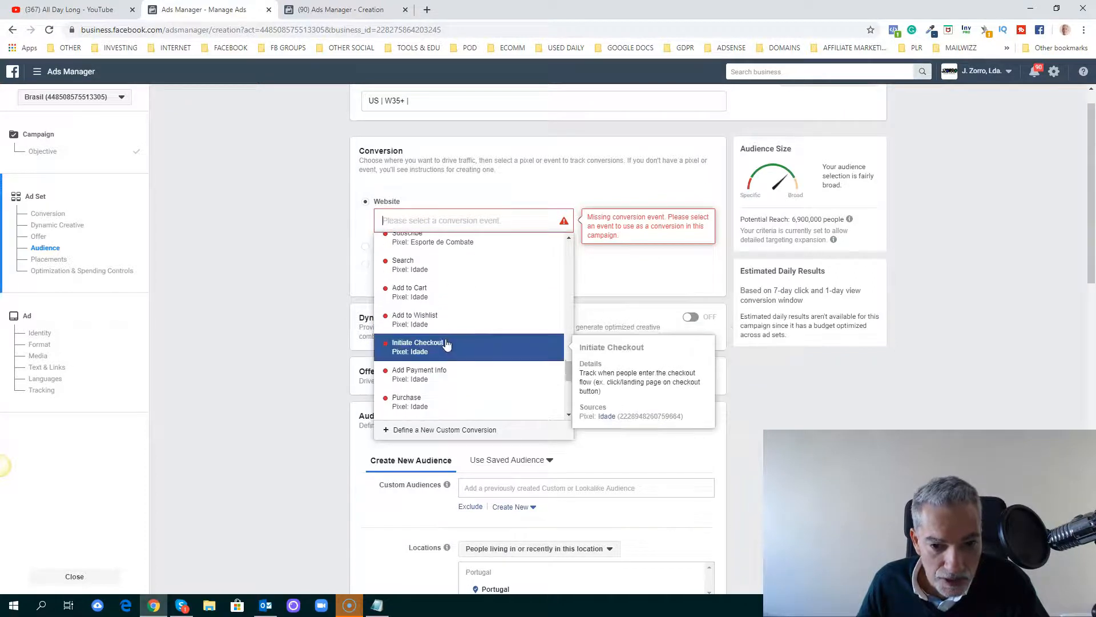
scroll(436, 363, "down", 1)
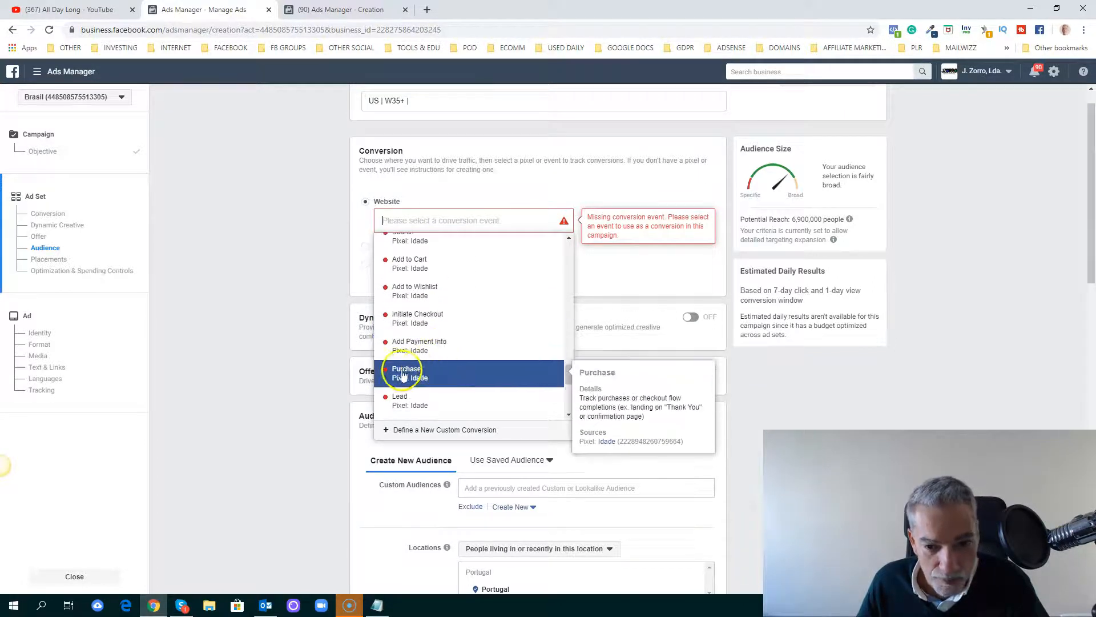
left_click(418, 374)
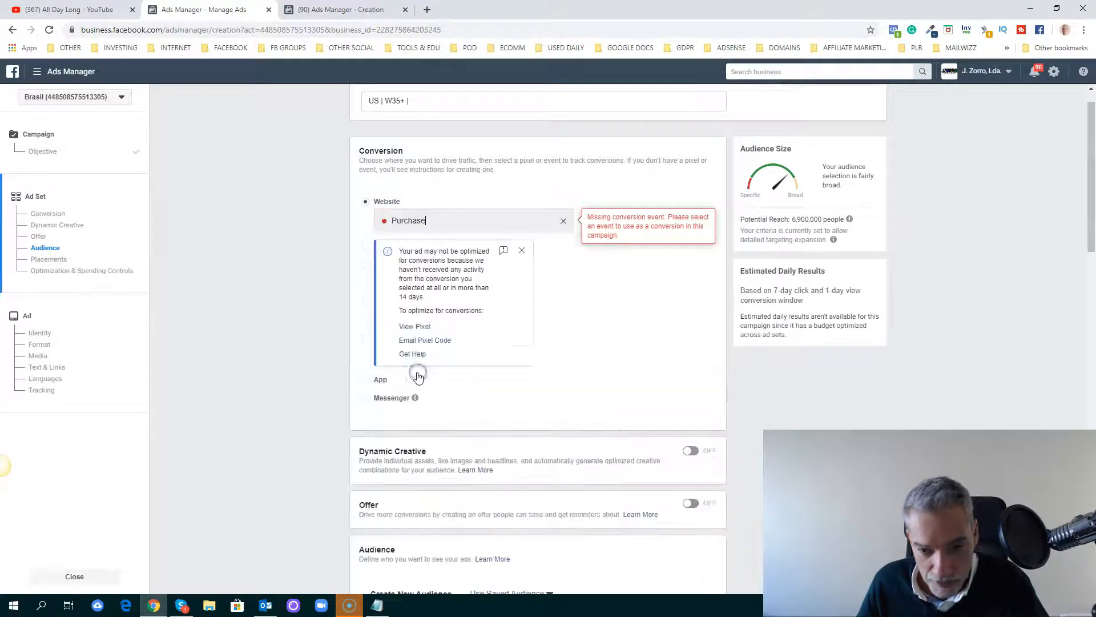
Replace the Purchase conversion event with the View Content event of the Idade pixel
left_click(563, 221)
left_click(491, 222)
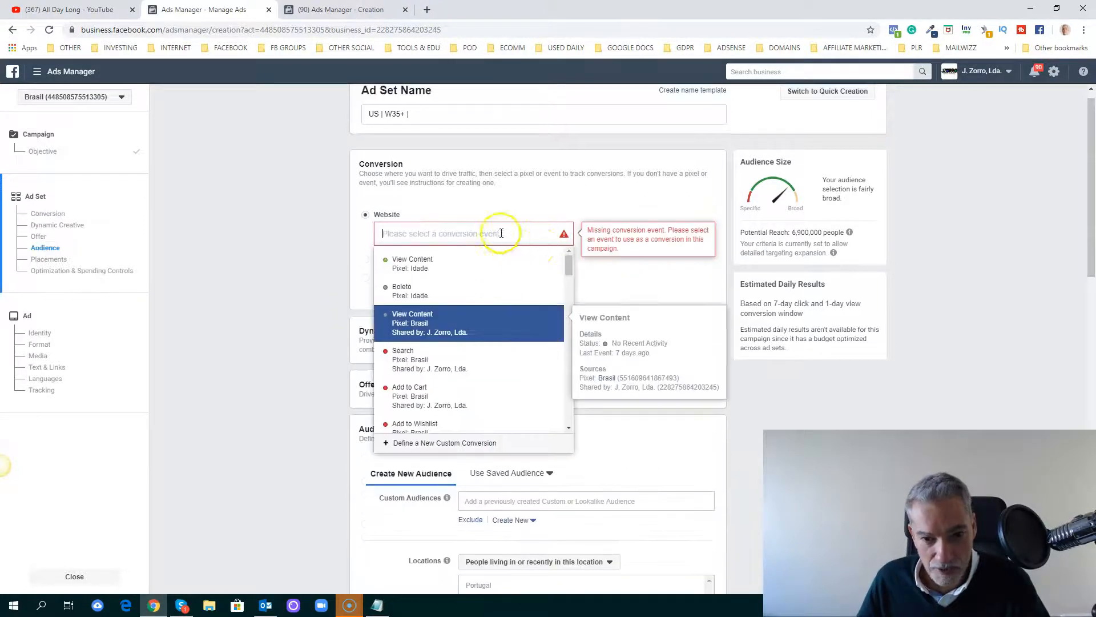
left_click(404, 276)
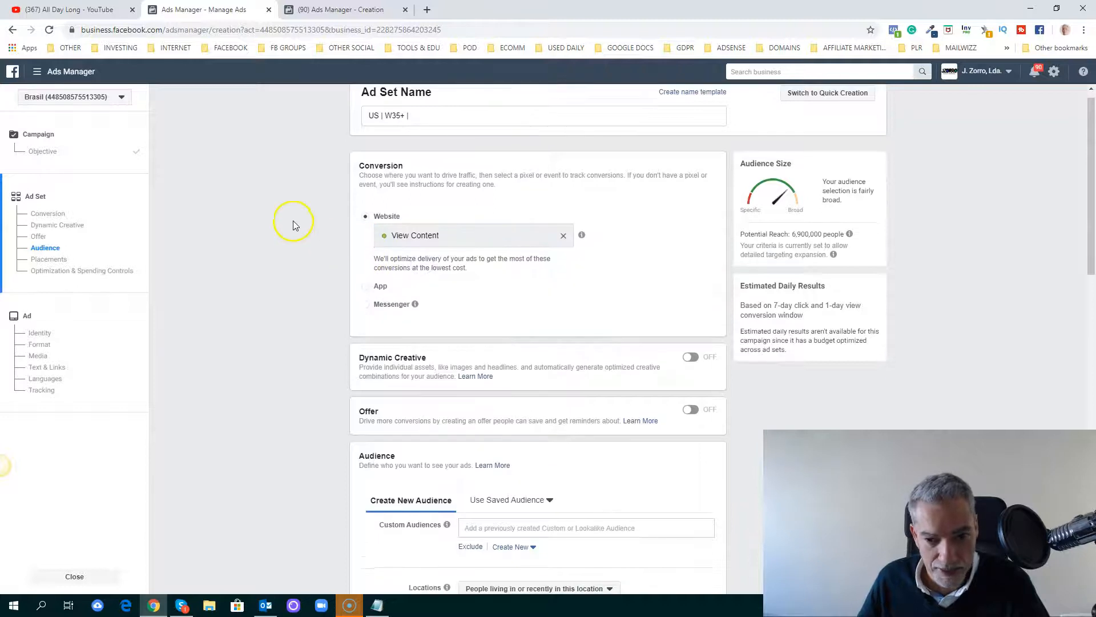
scroll(291, 229, "down", 1)
scroll(289, 224, "up", 1)
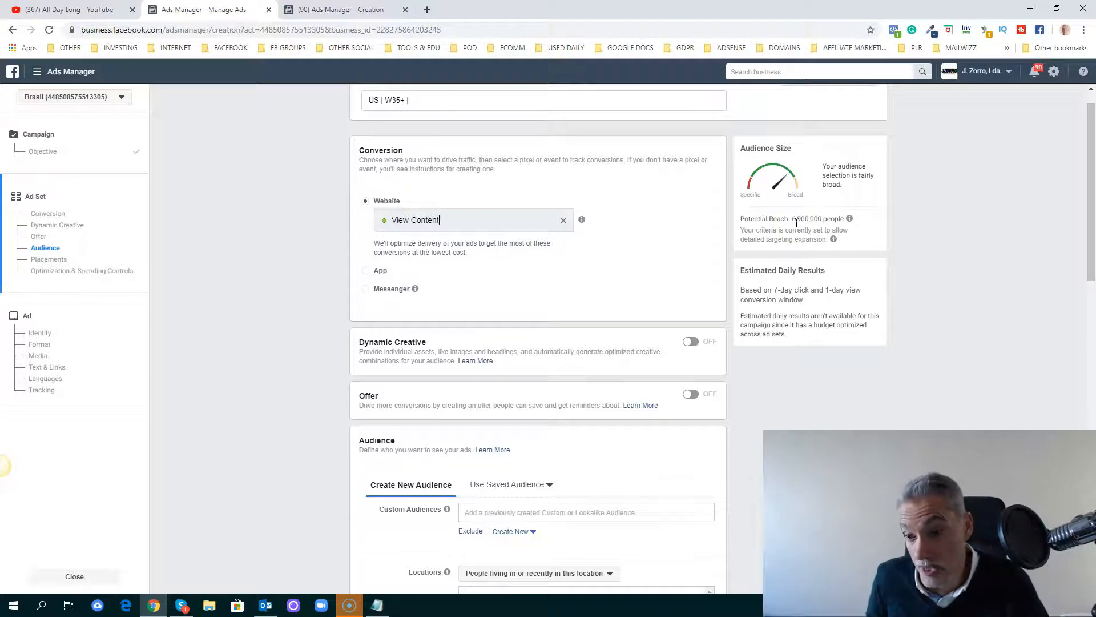
Browse the previously created audiences available to the ad set, filtered to custom audiences, without adding one
scroll(796, 223, "down", 1)
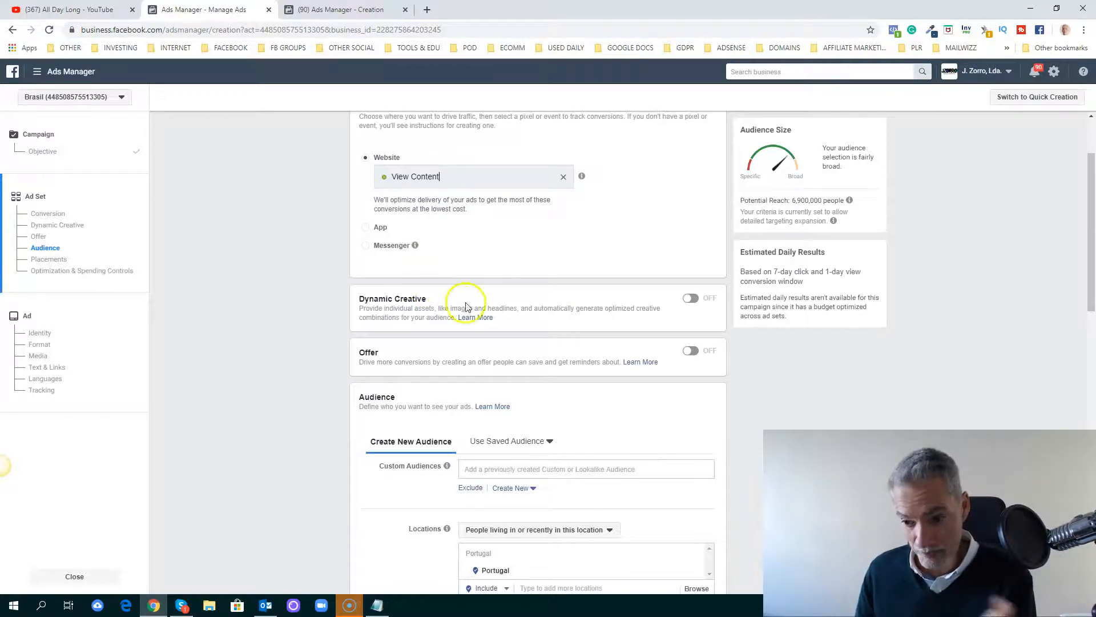
scroll(400, 356, "down", 4)
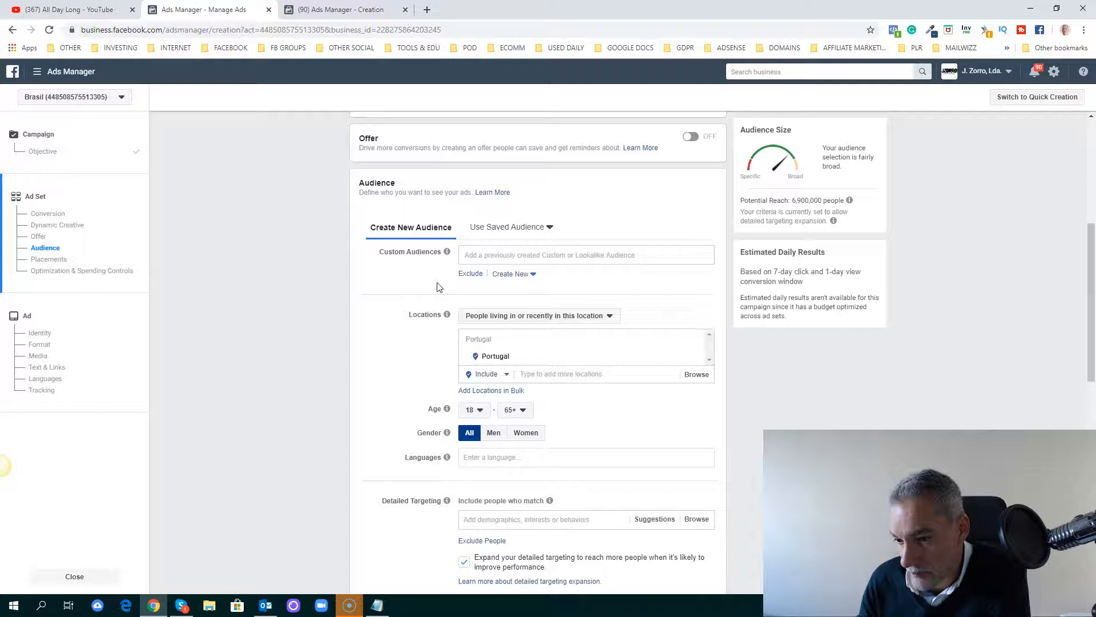
left_click(474, 255)
left_click(531, 255)
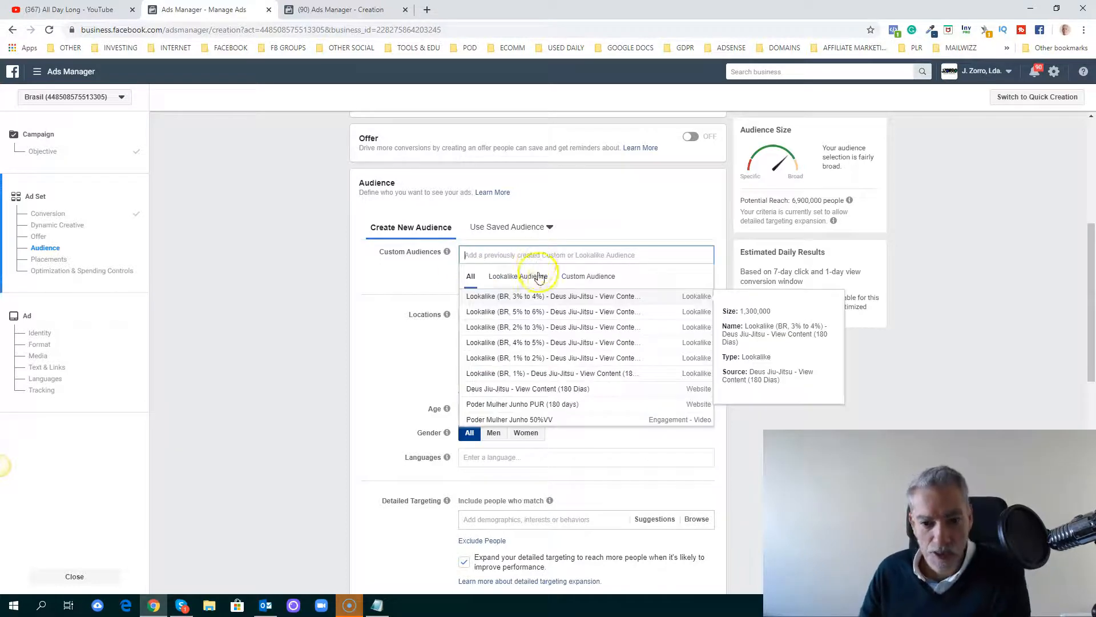
left_click(578, 281)
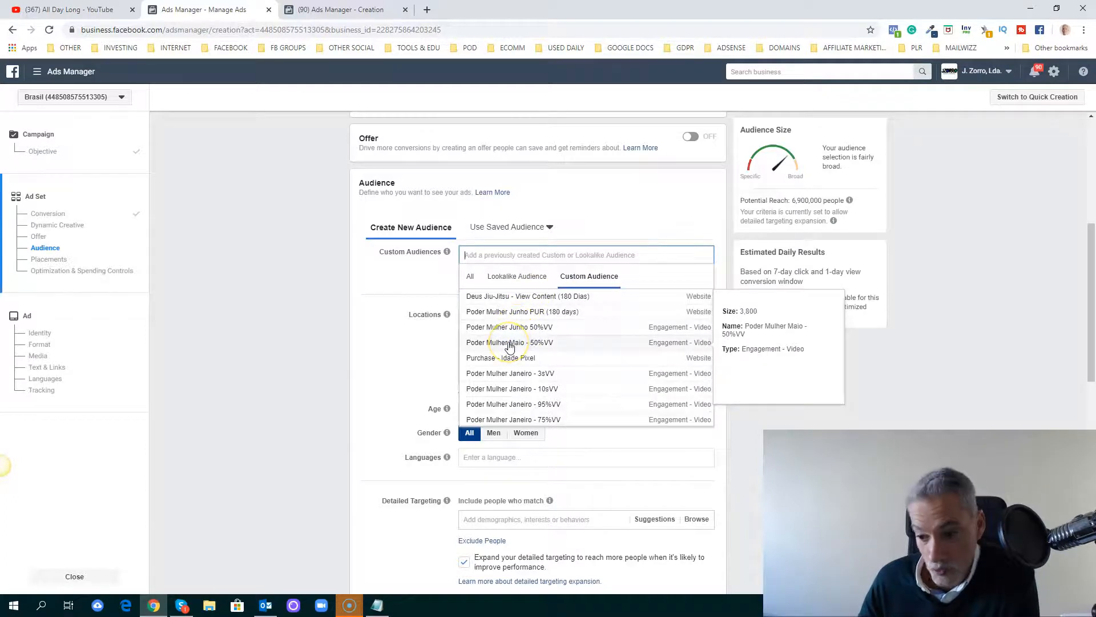
left_click(416, 284)
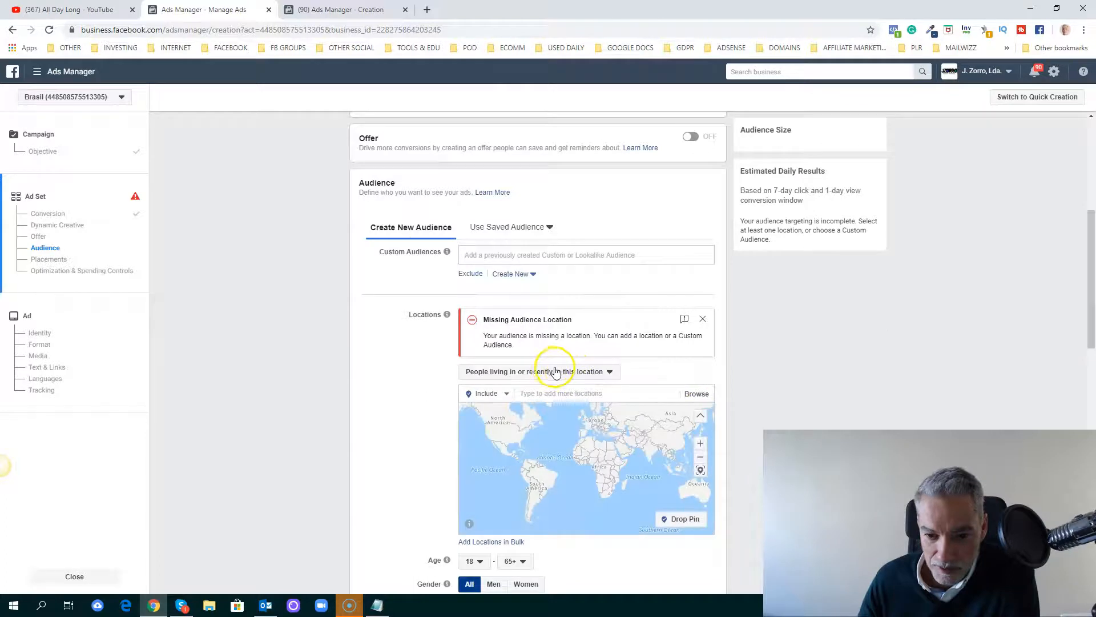
Set the audience location to the country Brazil in place of Portugal
type("b")
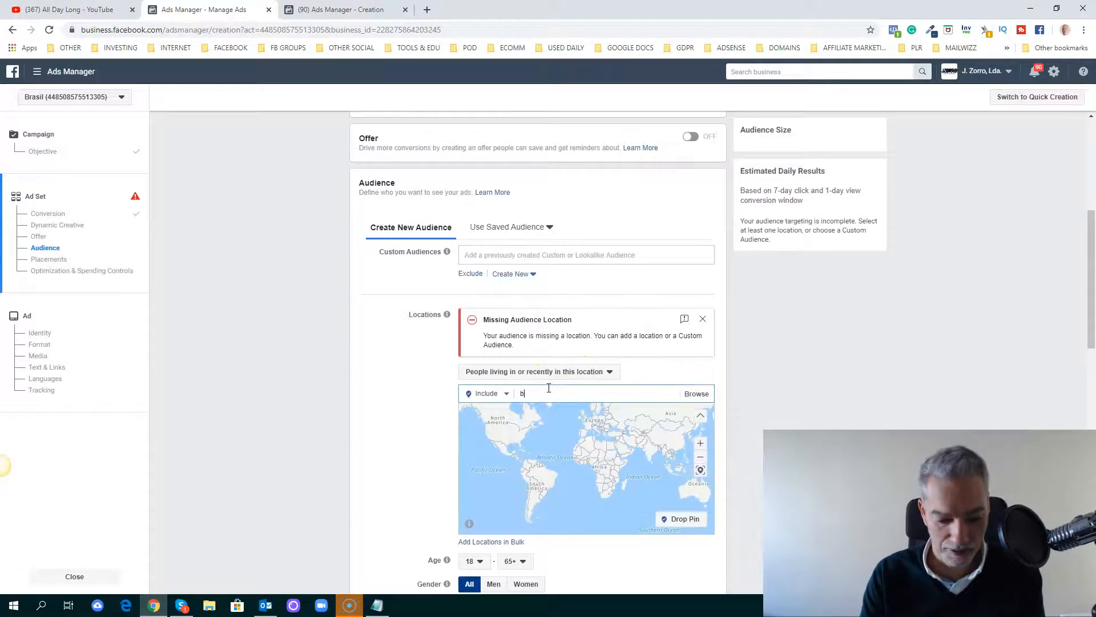
type("razil")
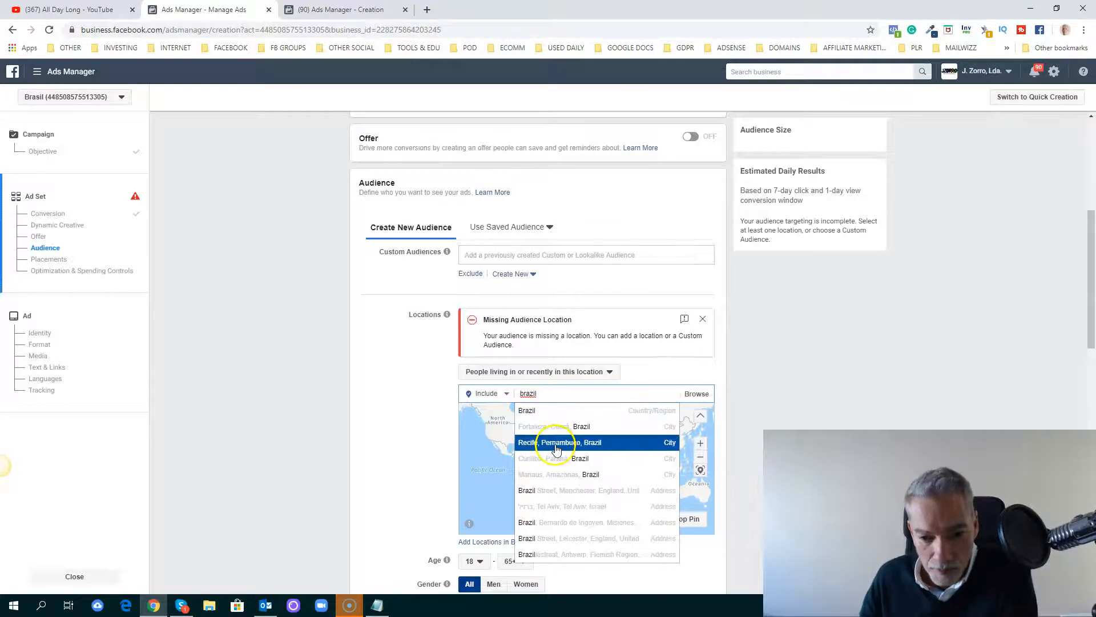
left_click(557, 410)
Try a minimum audience age of 21, and settle on 23
scroll(428, 367, "down", 4)
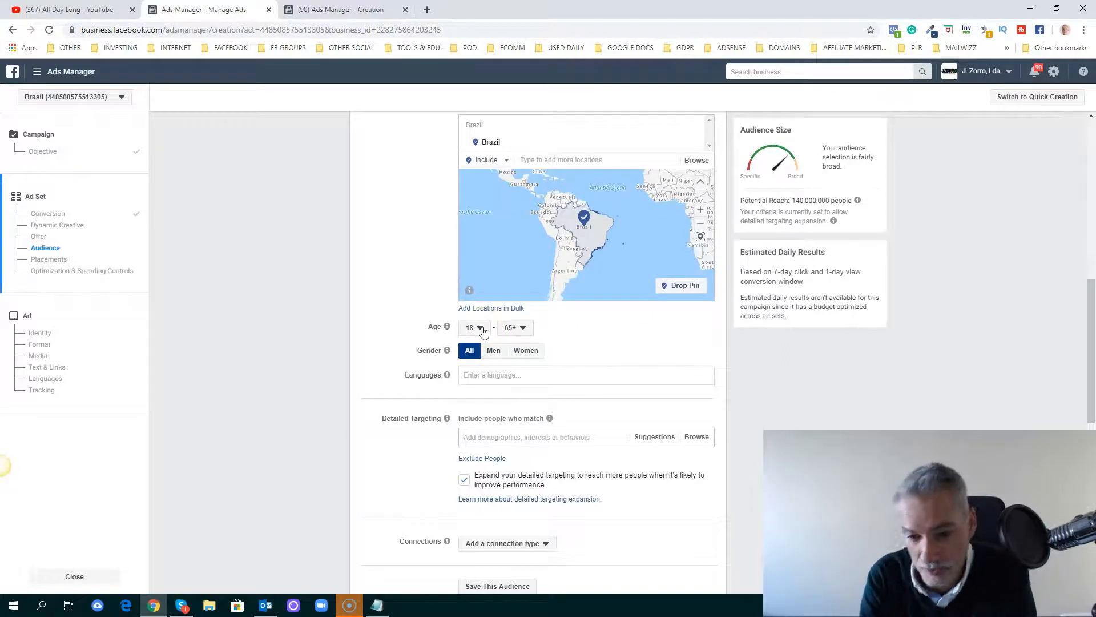
left_click(482, 328)
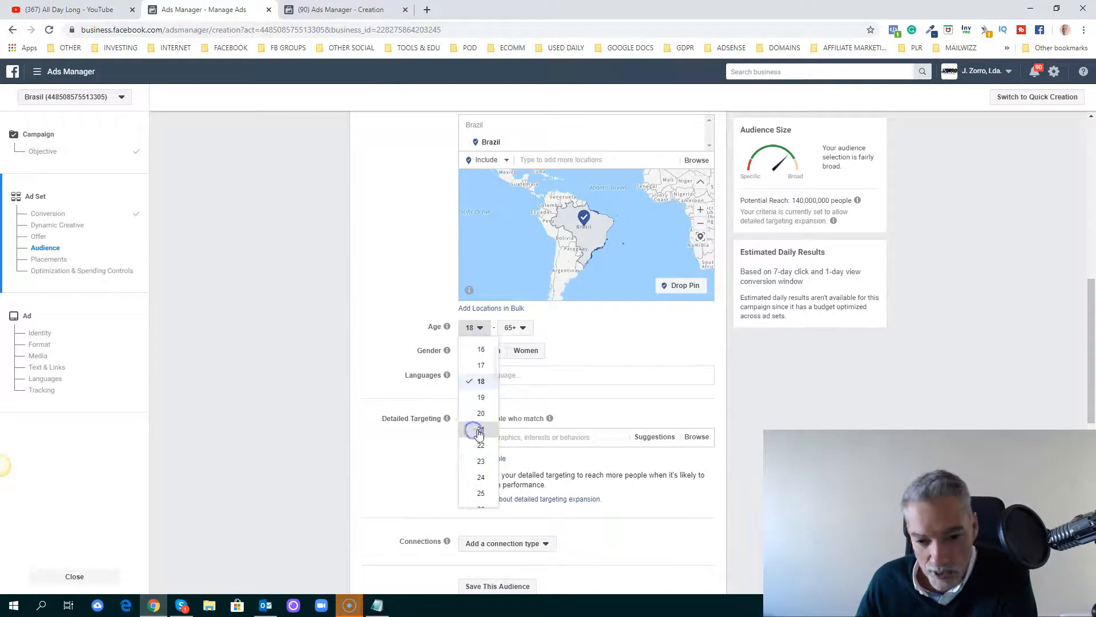
left_click(479, 429)
left_click(490, 335)
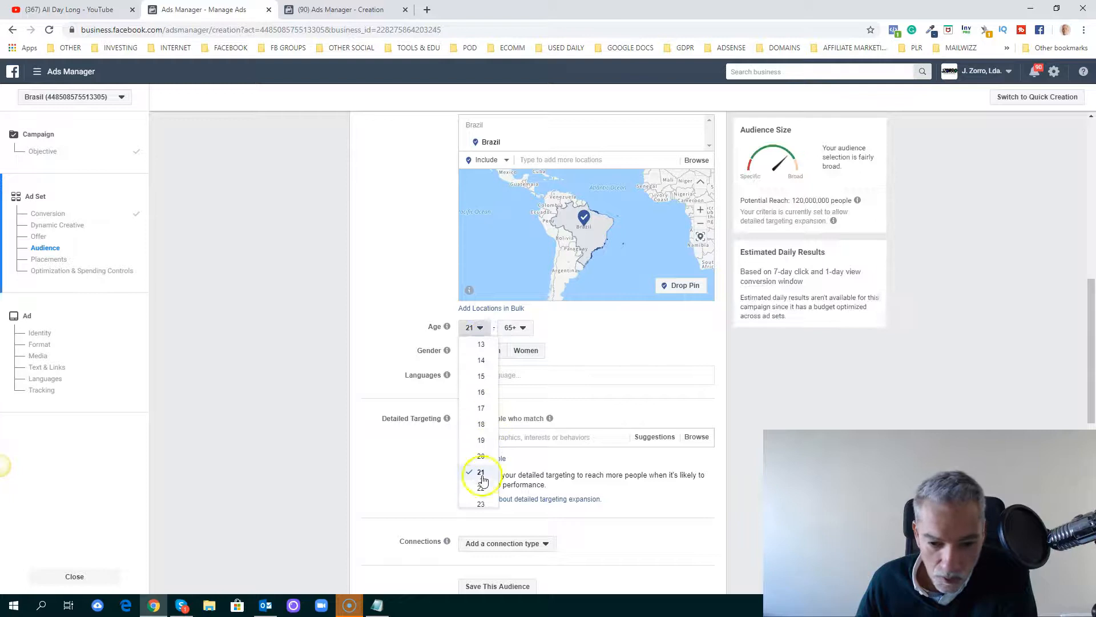
left_click(480, 504)
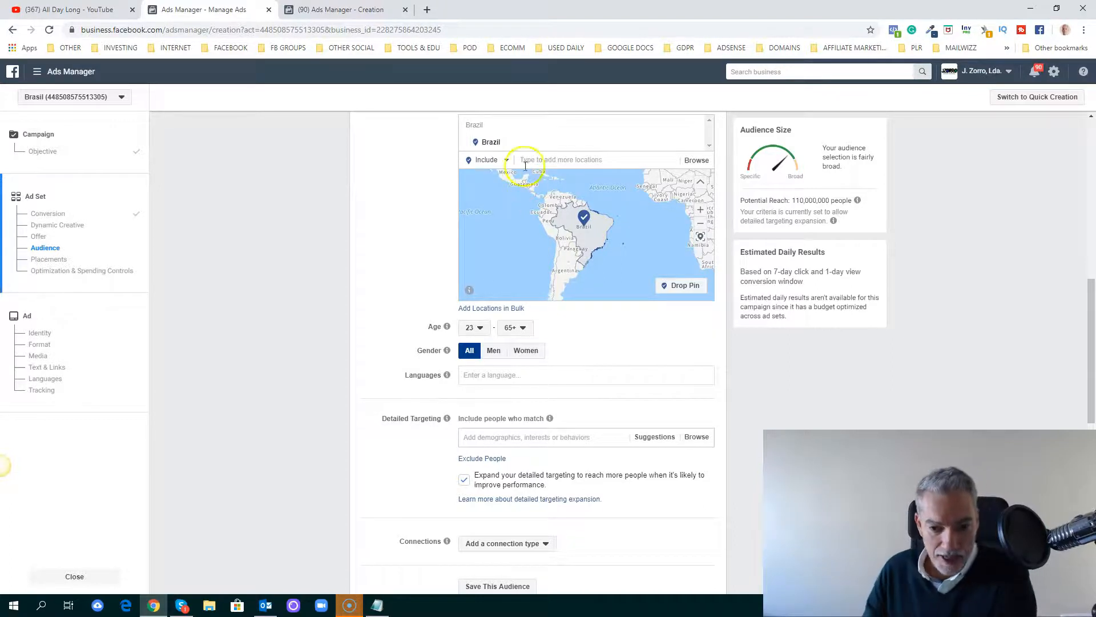
Turn off the expansion of detailed targeting for the ad set's audience, leaving the language unspecified
scroll(532, 238, "down", 3)
scroll(457, 400, "down", 1)
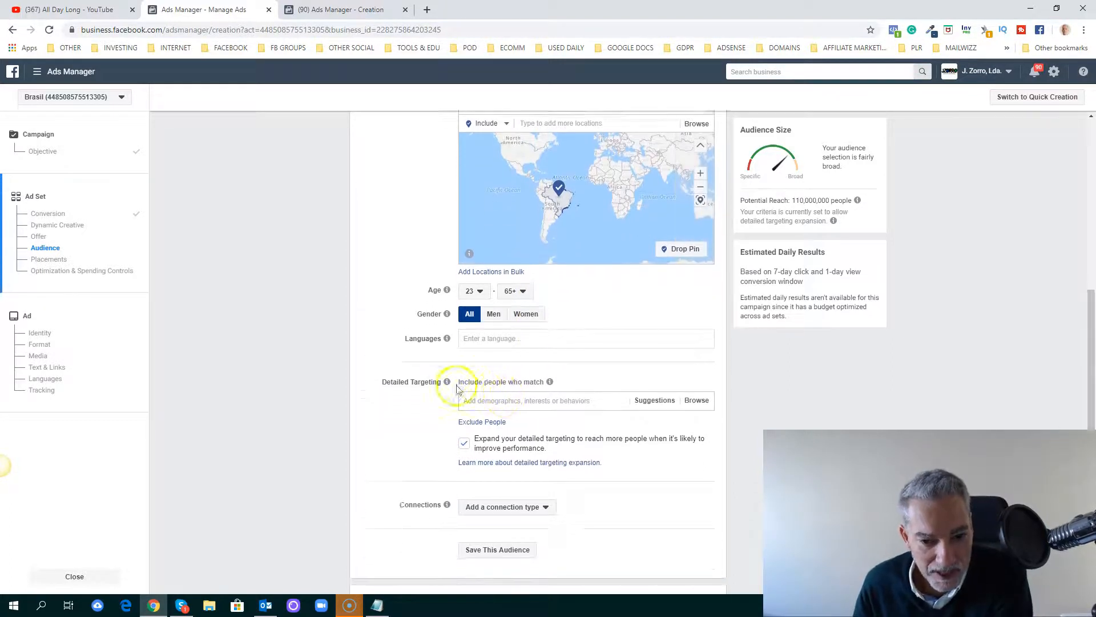
mouse_move(447, 375)
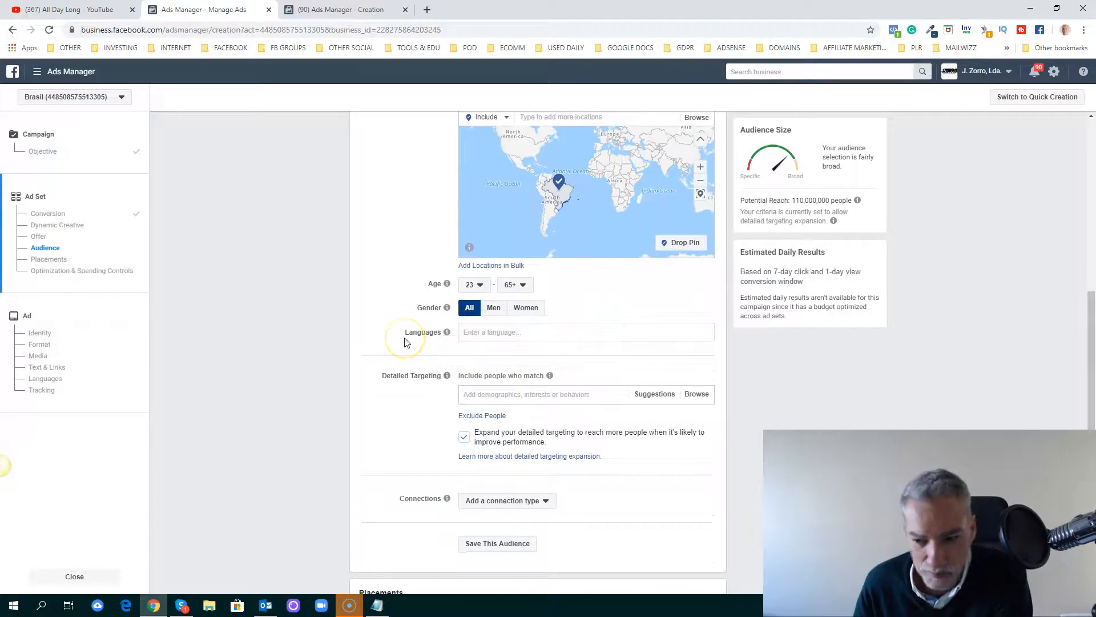
left_click(512, 335)
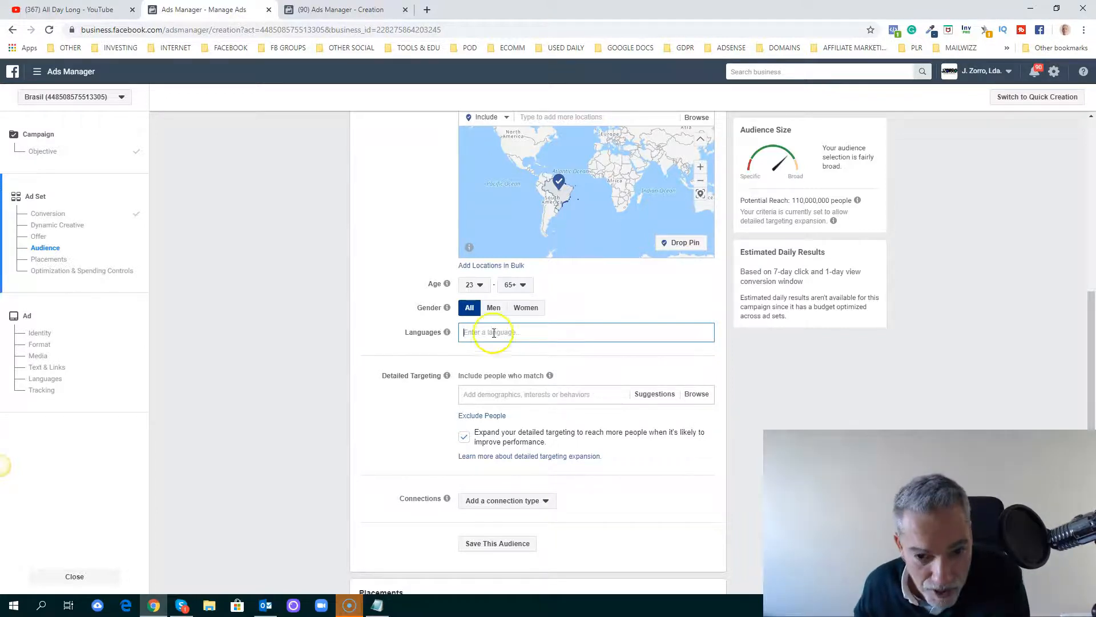
scroll(452, 343, "down", 2)
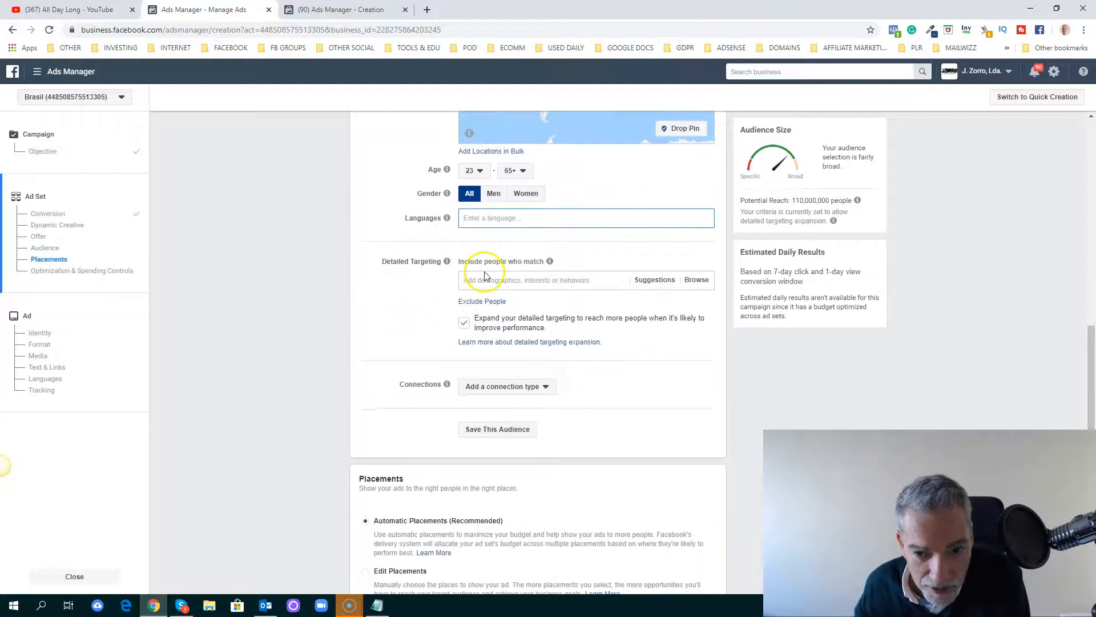
left_click(474, 282)
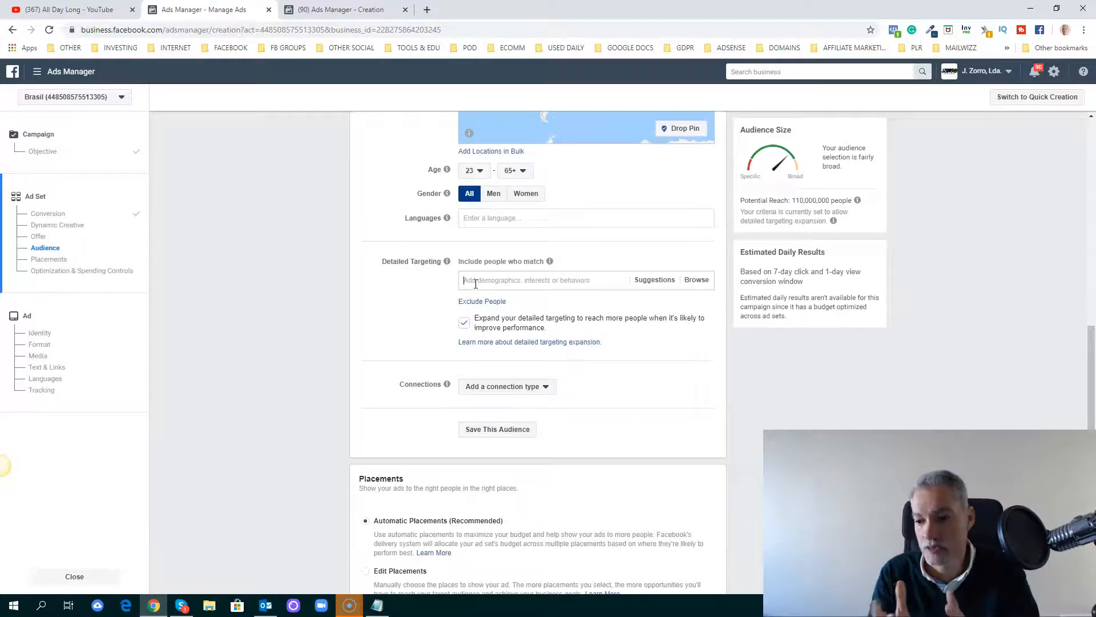
left_click(463, 323)
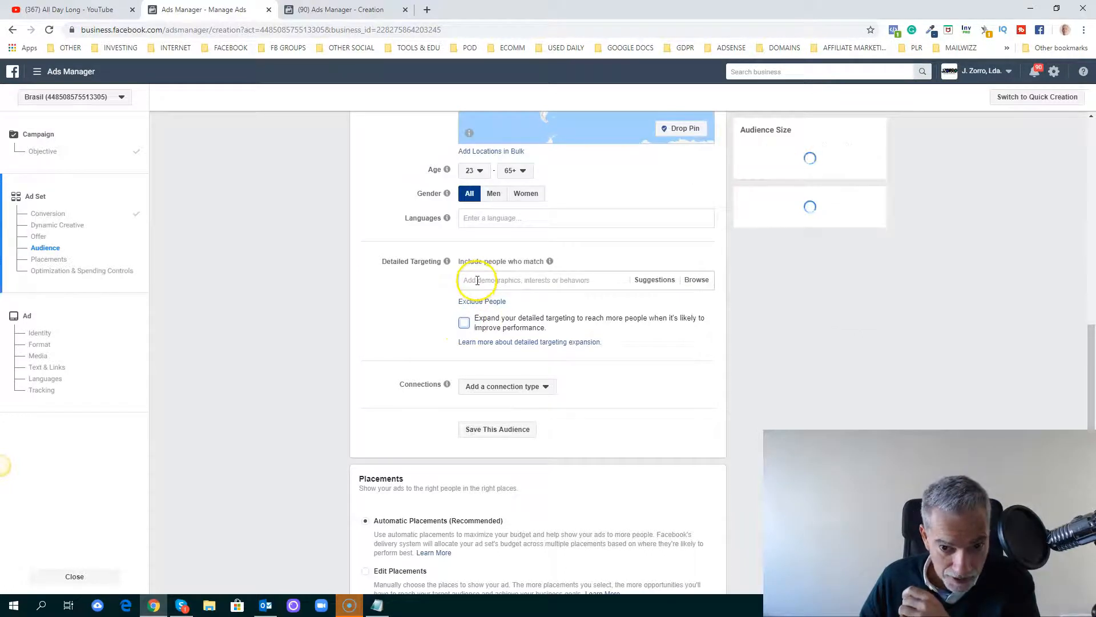
left_click(478, 280)
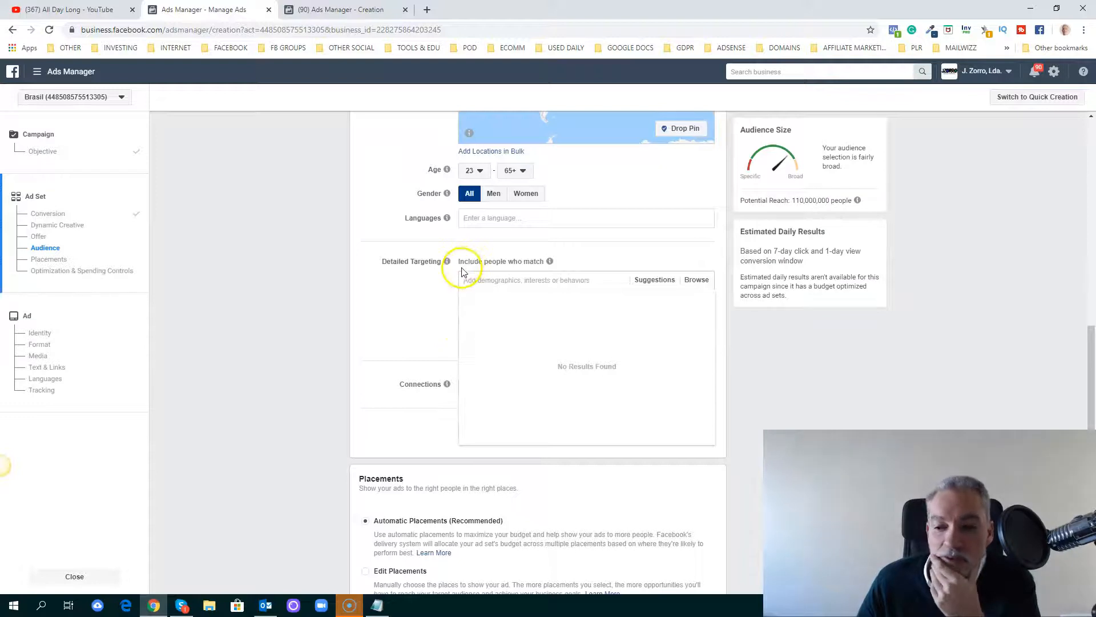
Restrict the audience to women and set the minimum age to 25
scroll(459, 274, "up", 1)
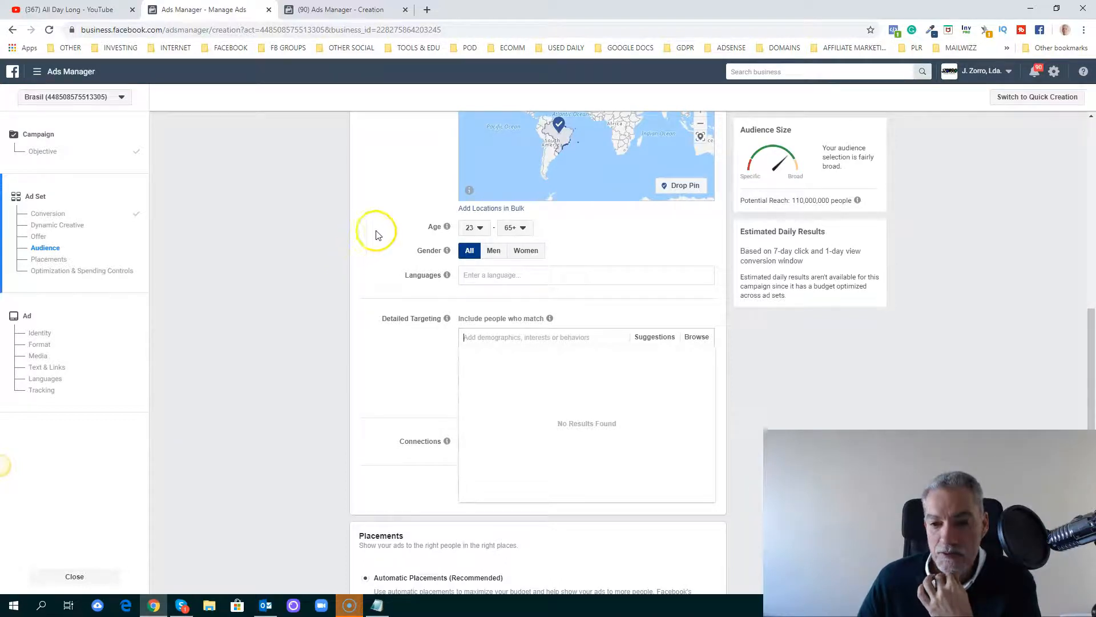
left_click(522, 255)
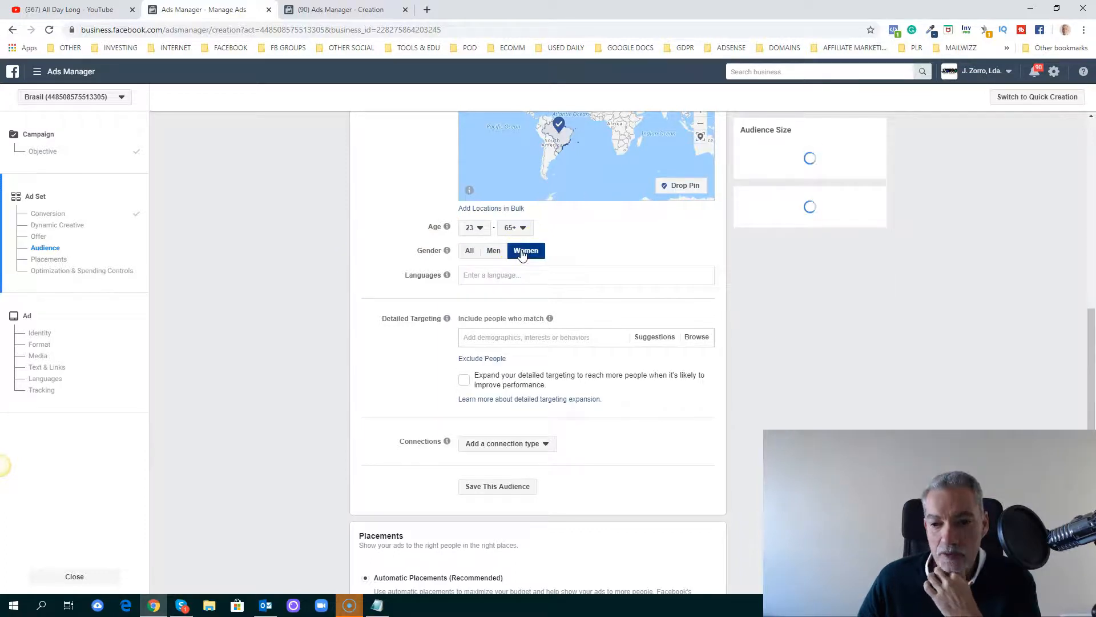
left_click(480, 230)
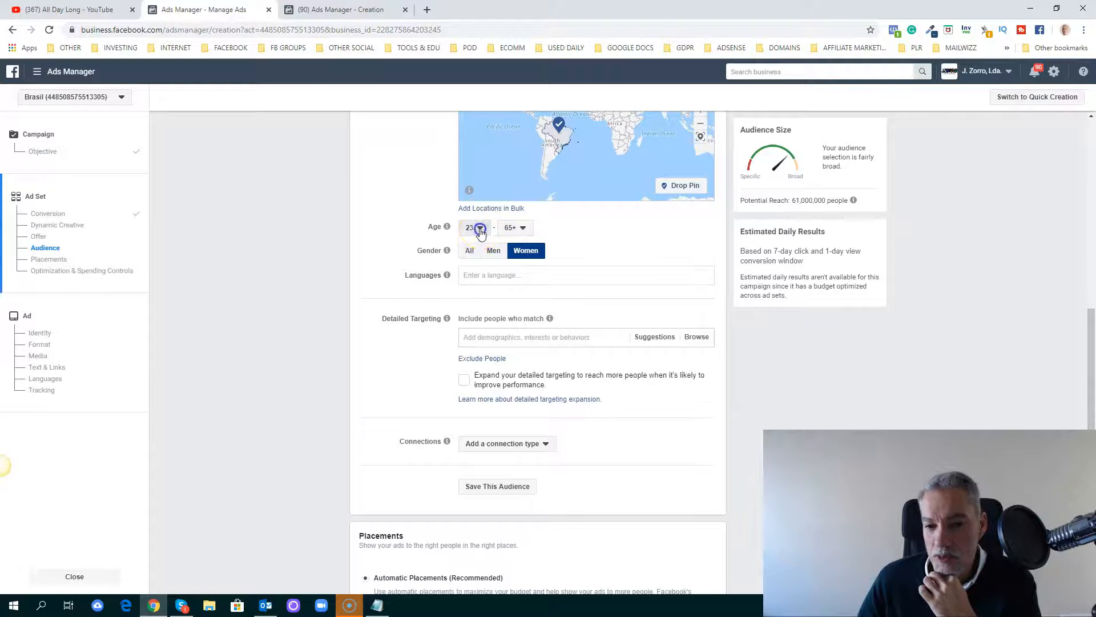
scroll(480, 272, "down", 3)
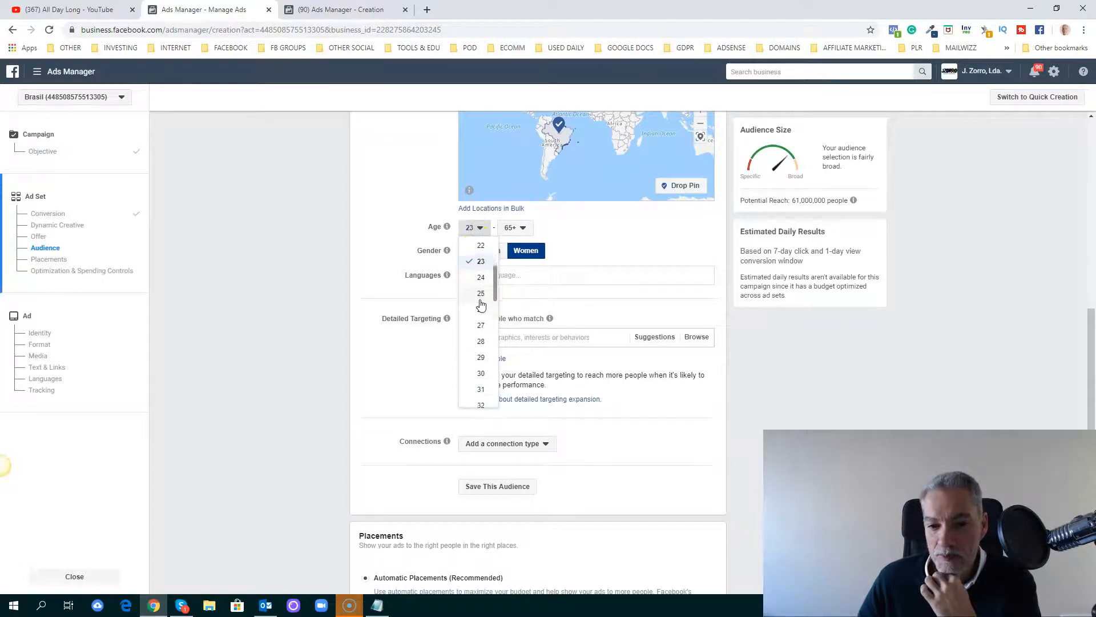
left_click(477, 293)
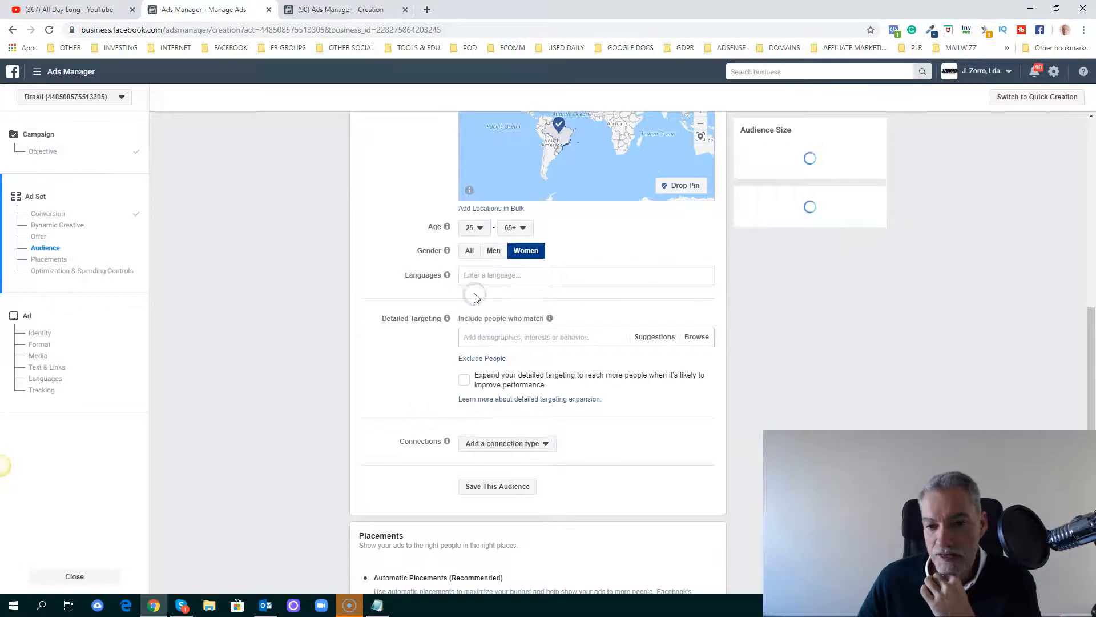
Add the relationship status Married to the people included in detailed targeting
left_click(486, 336)
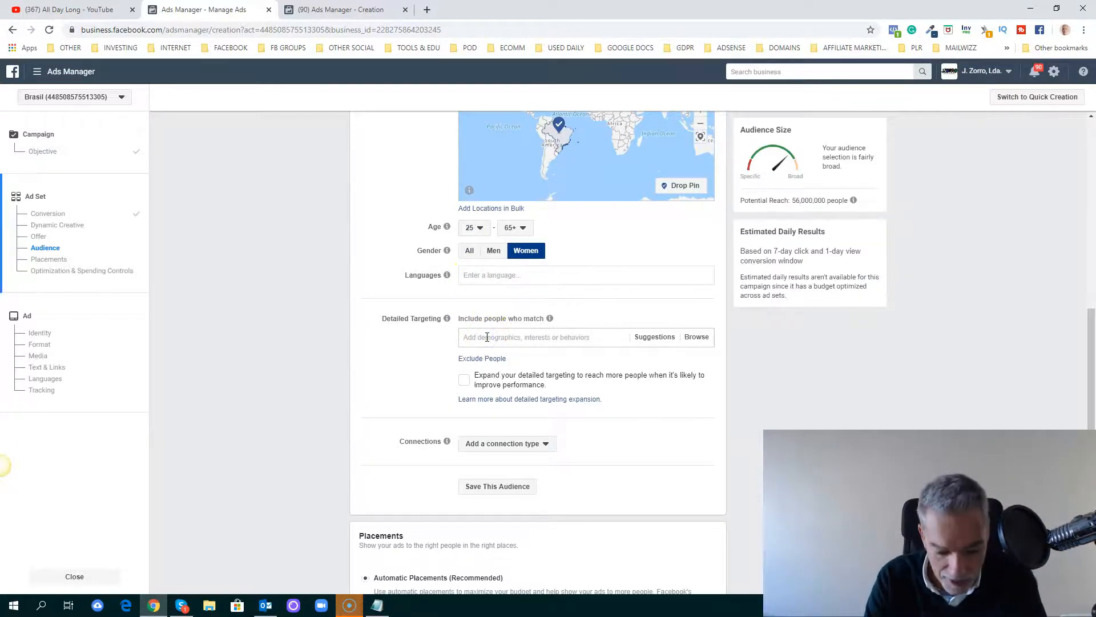
type("marrie")
left_click(488, 355)
left_click(488, 355)
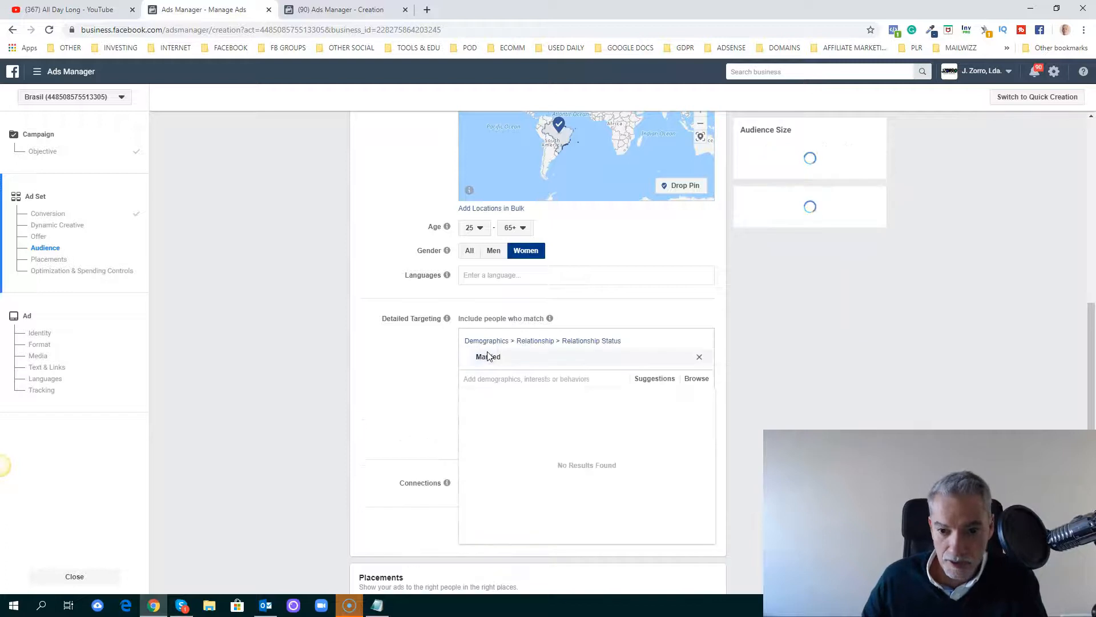
left_click(438, 369)
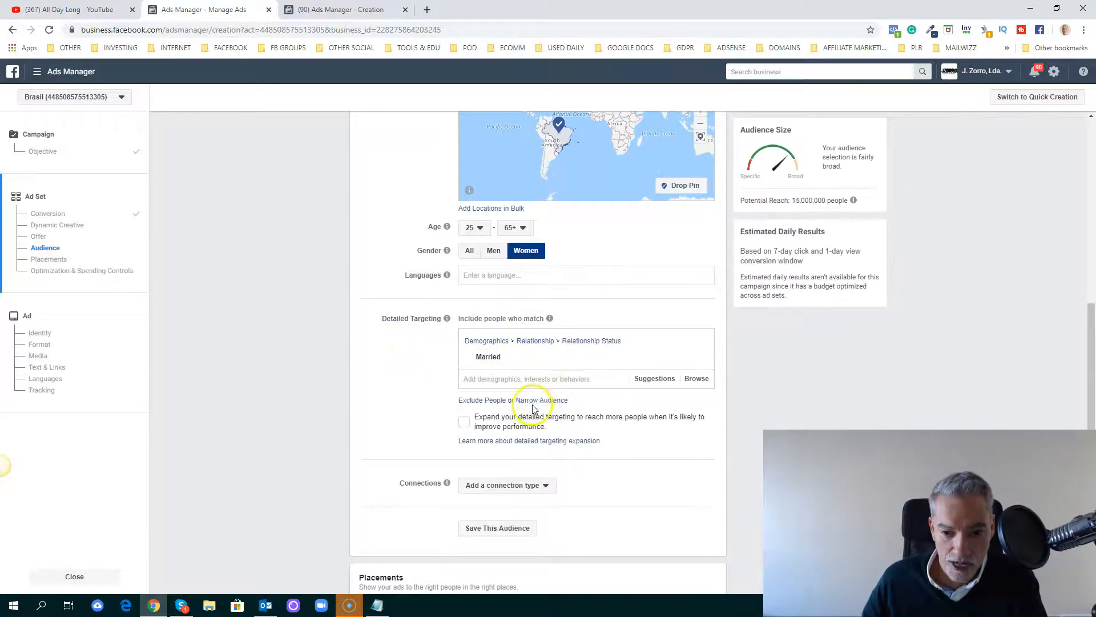
Narrow the detailed targeting so that people must also match New Parents (0-12 months)
mouse_move(513, 355)
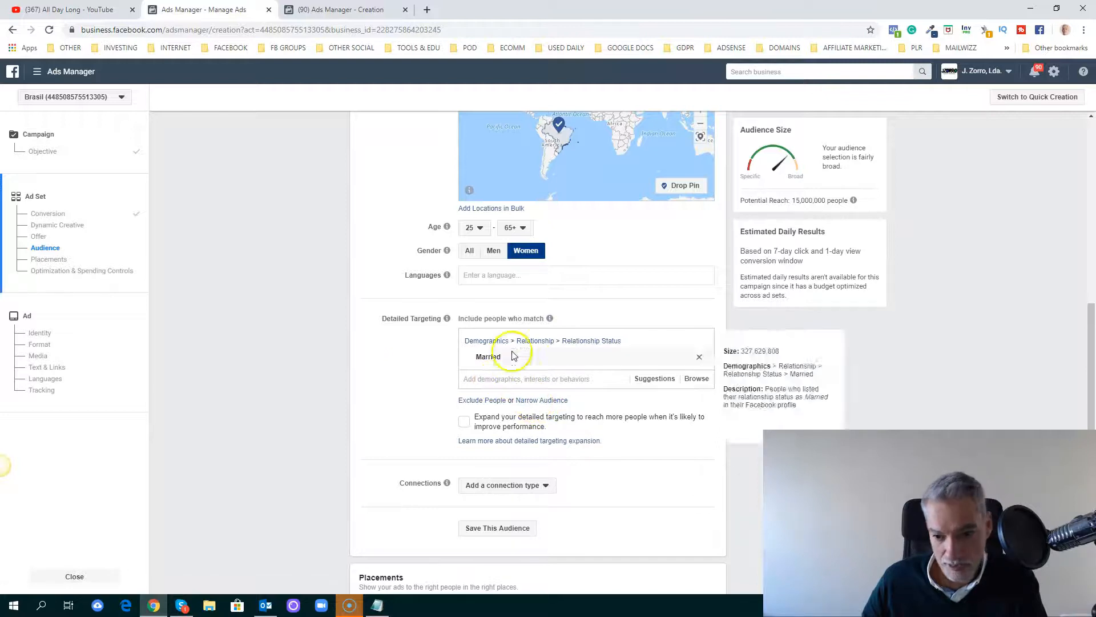
left_click(524, 401)
mouse_move(532, 400)
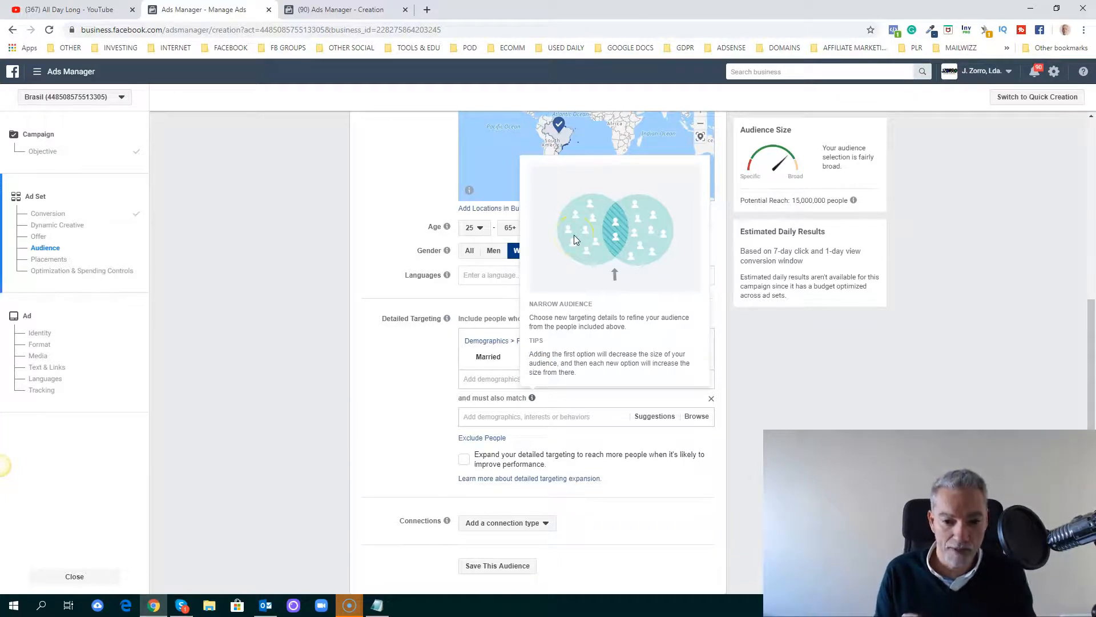
left_click(492, 417)
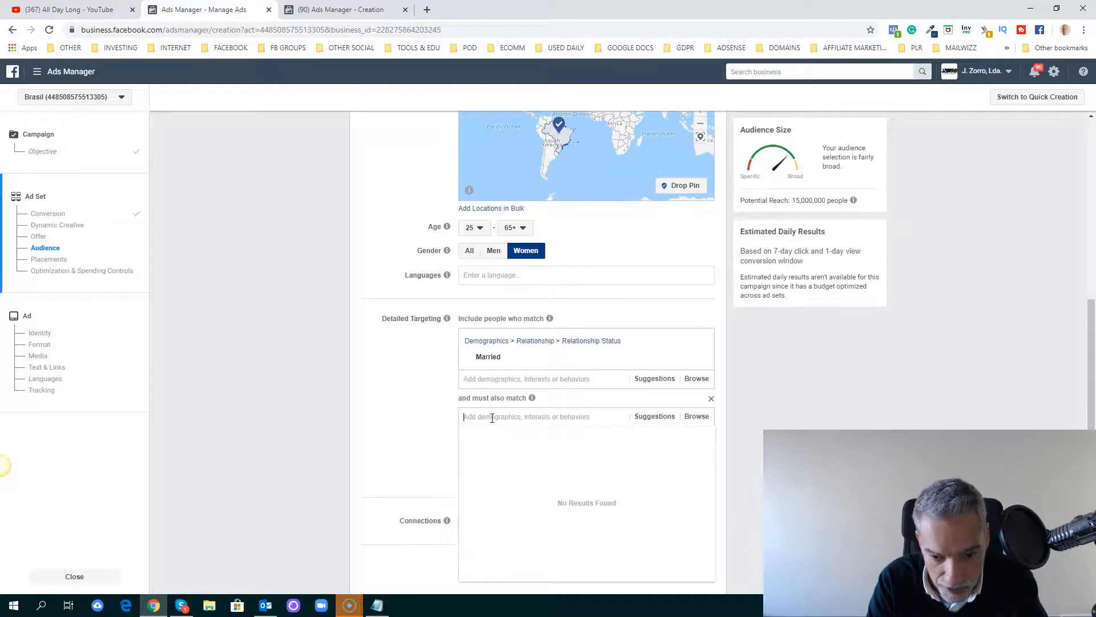
type("parent")
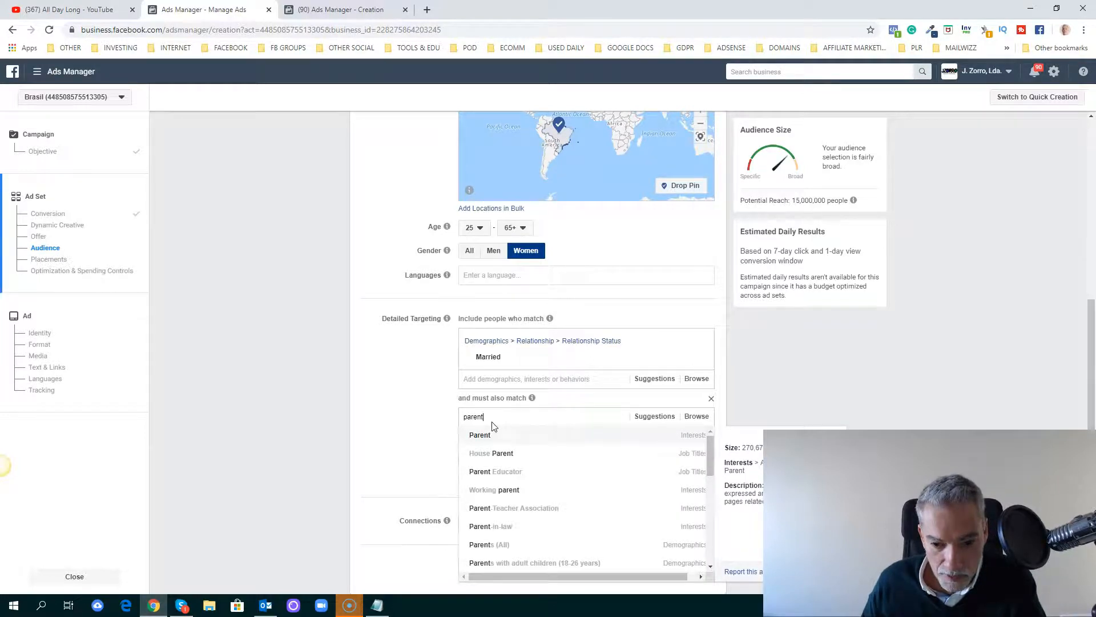
scroll(529, 486, "down", 2)
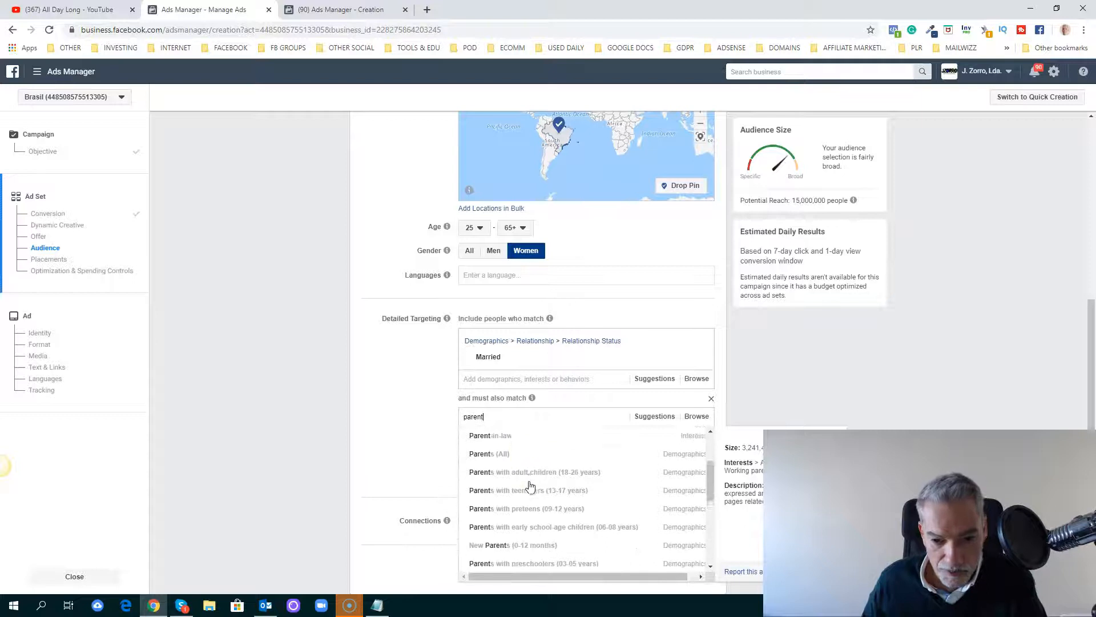
scroll(531, 486, "down", 1)
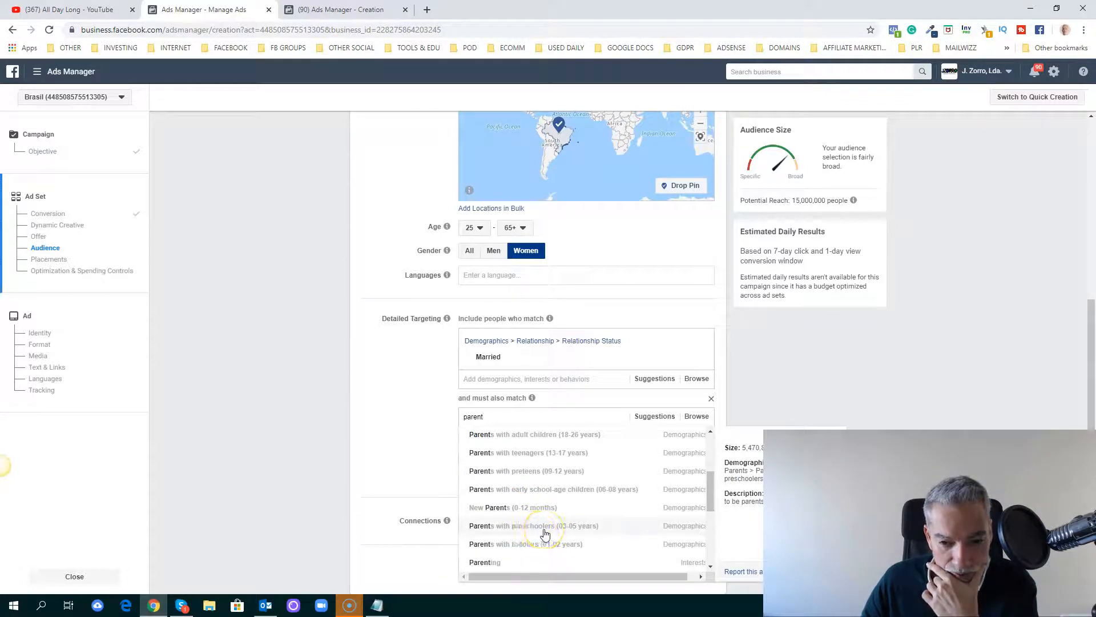
left_click(507, 513)
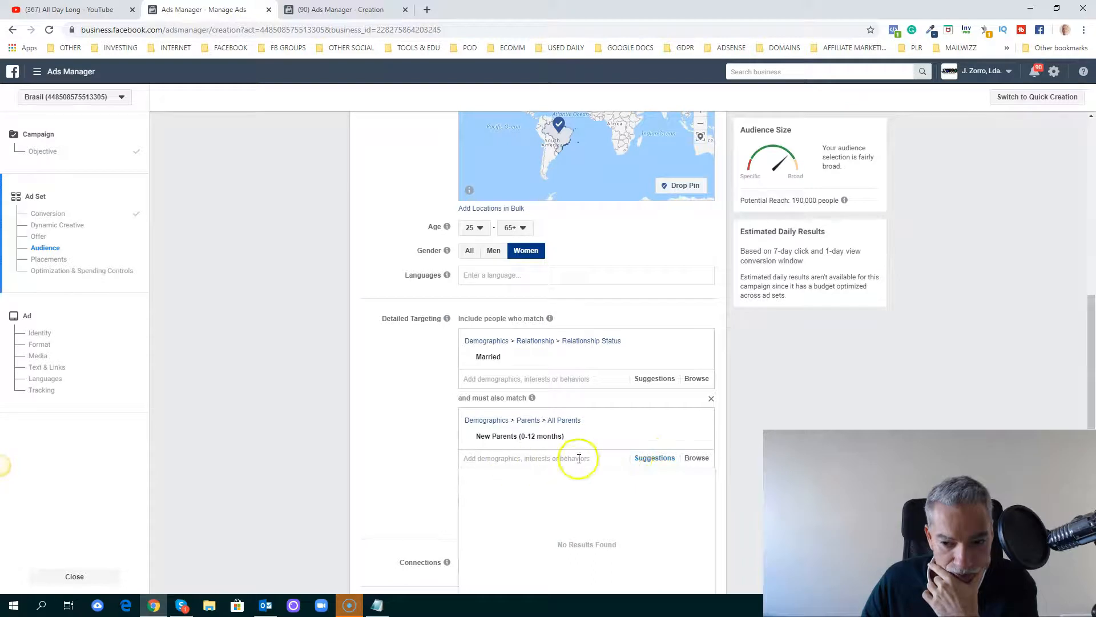
Add Parents with toddlers (01-02 years) and Parents with preschoolers (03-05 years) to the must-also-match group from the suggestions
left_click(657, 462)
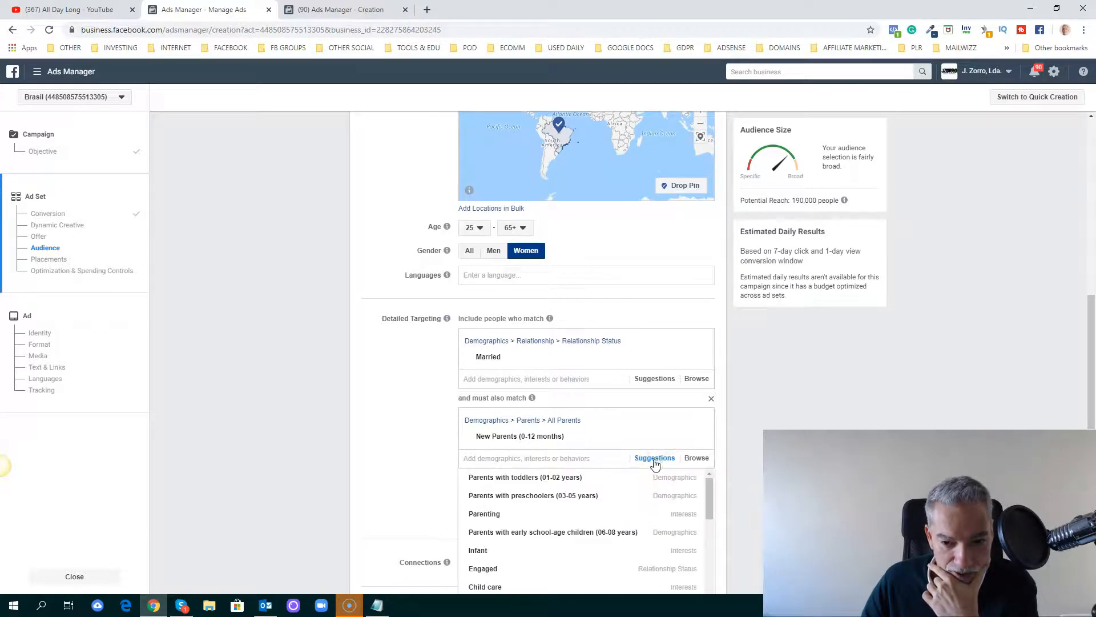
mouse_move(563, 482)
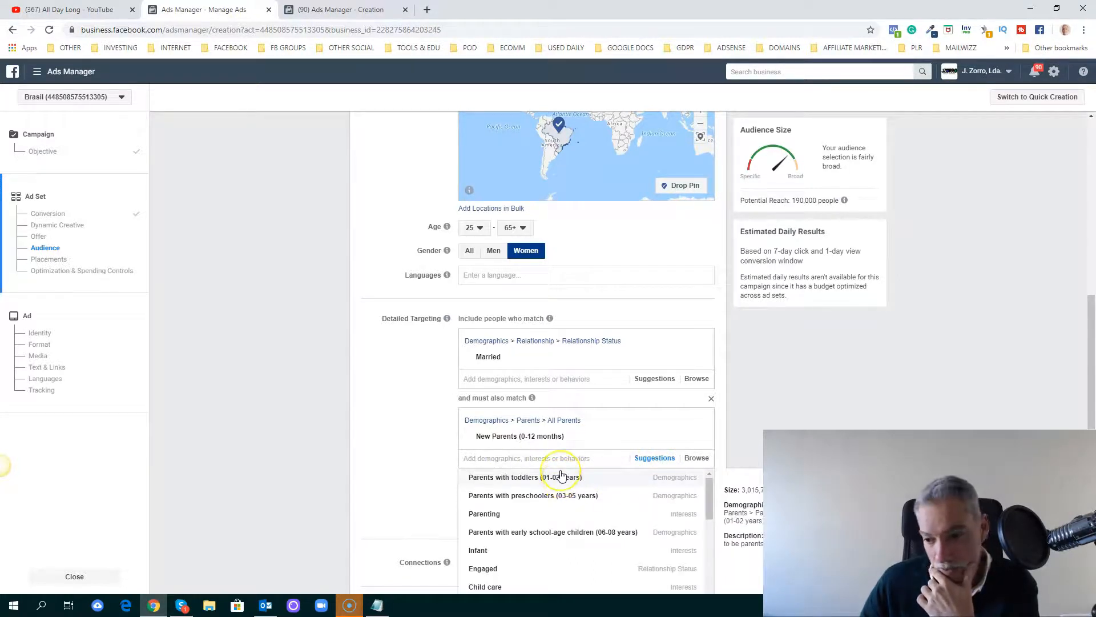
left_click(527, 480)
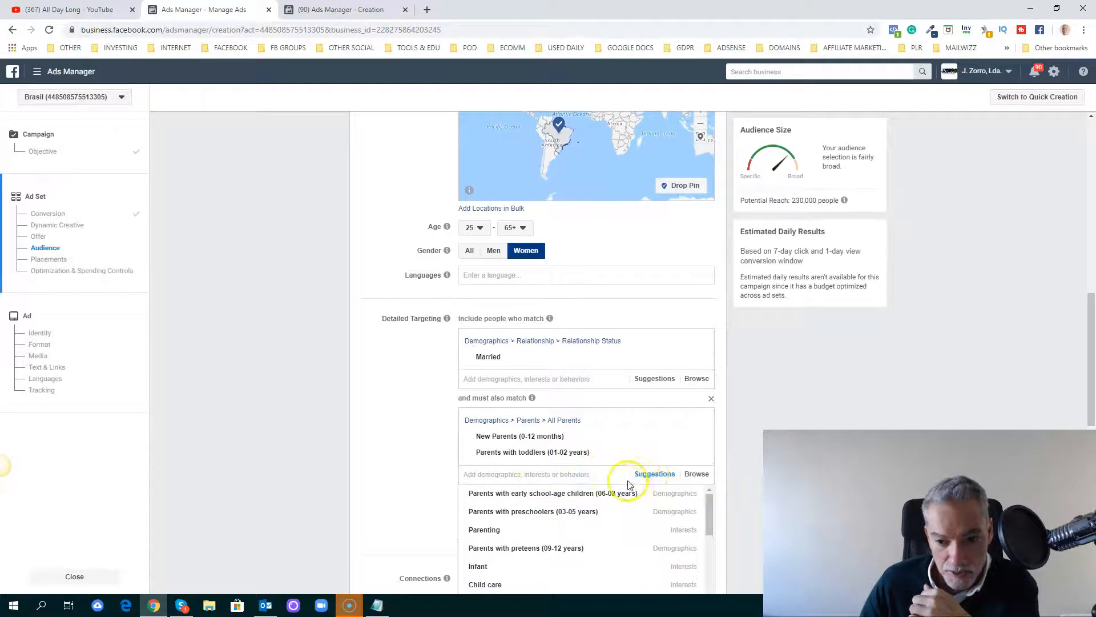
mouse_move(612, 489)
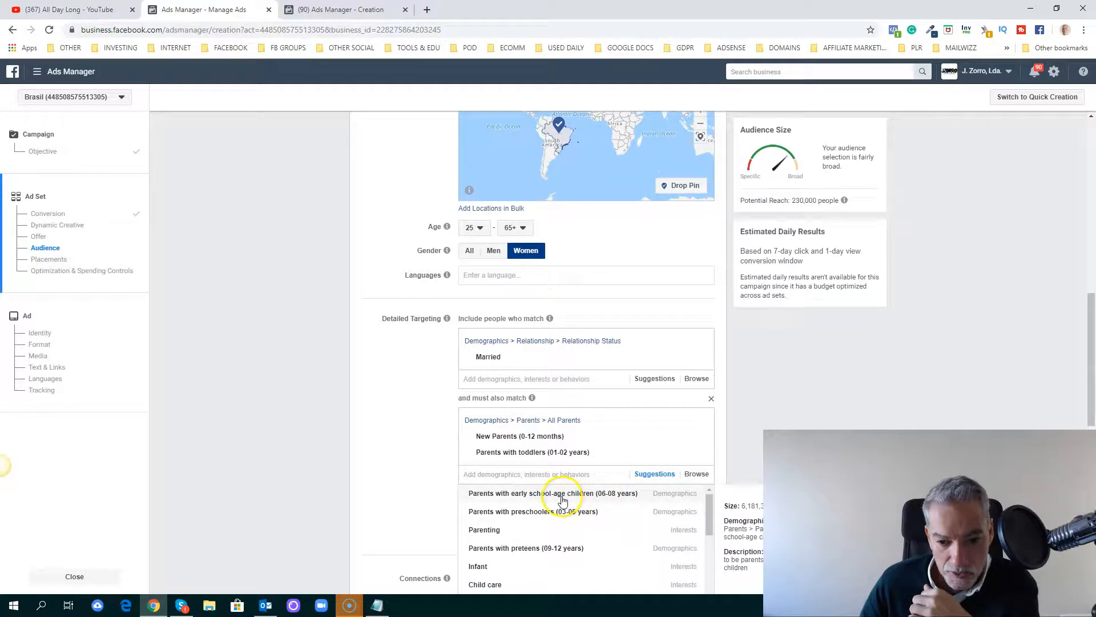
left_click(544, 511)
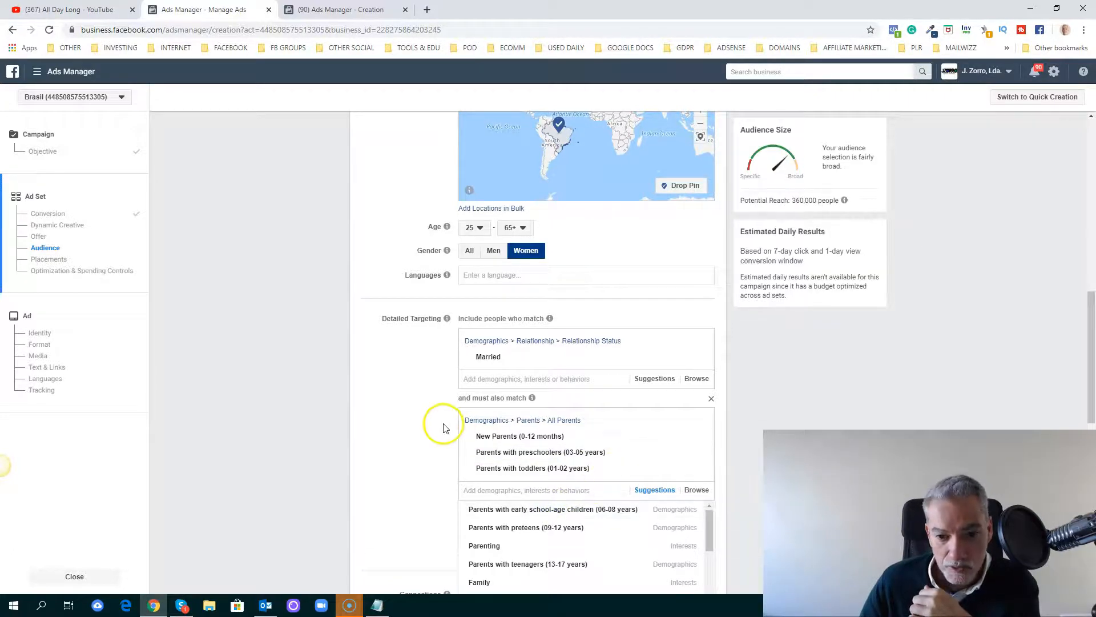
left_click(420, 427)
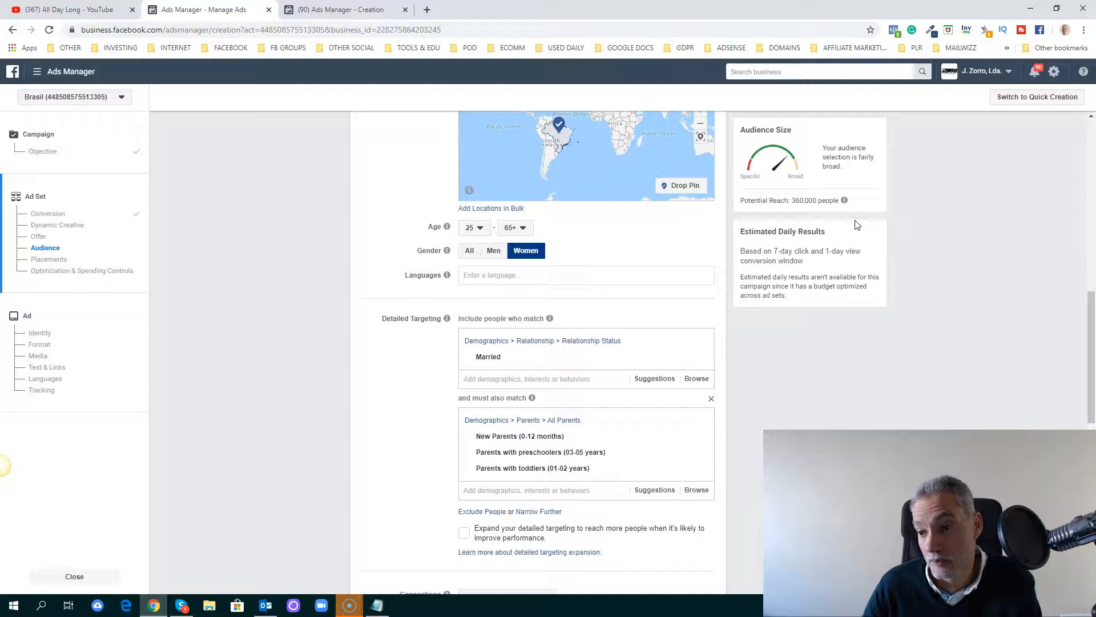
Add Parents with early school-age children (06-08 years) to the must-also-match group
left_click(651, 492)
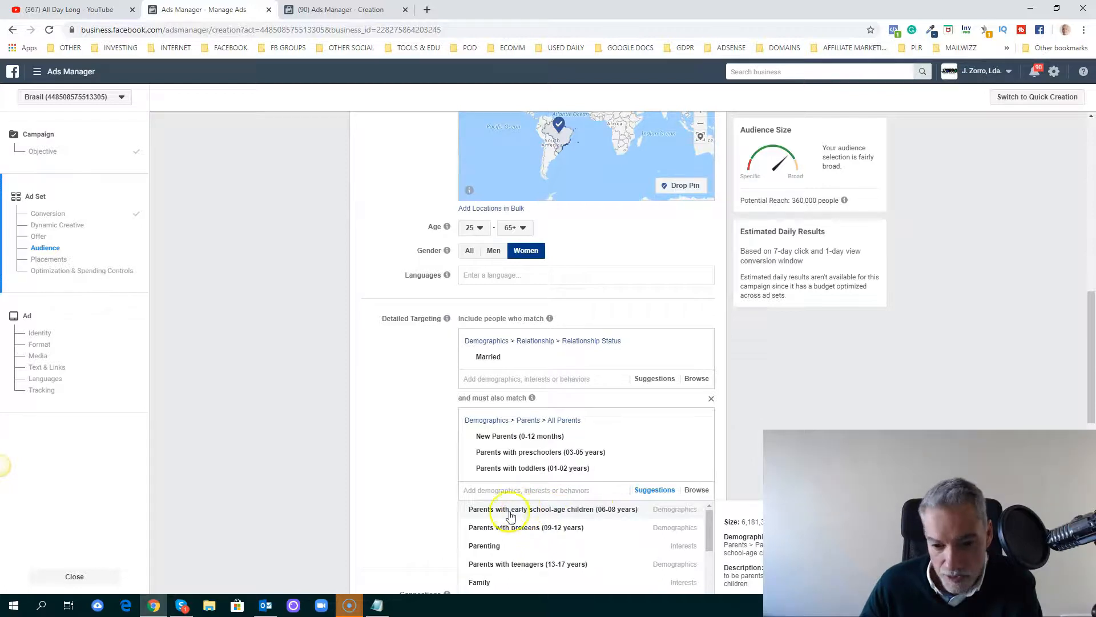
left_click(587, 513)
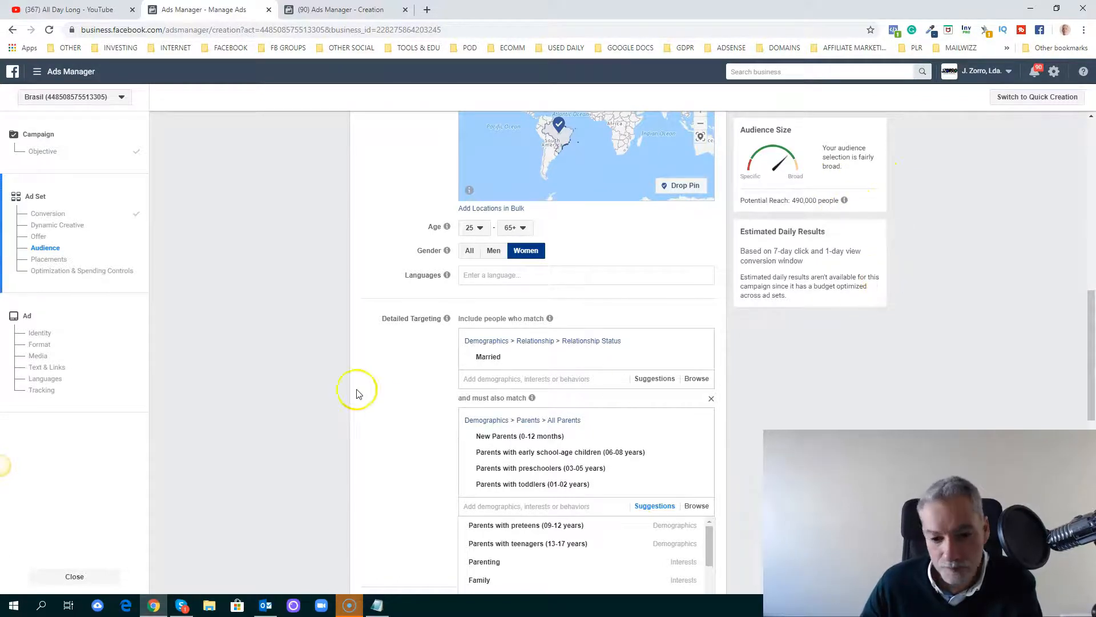
left_click(413, 408)
Try the expansion of detailed targeting for the audience, and turn it off again
scroll(413, 408, "down", 5)
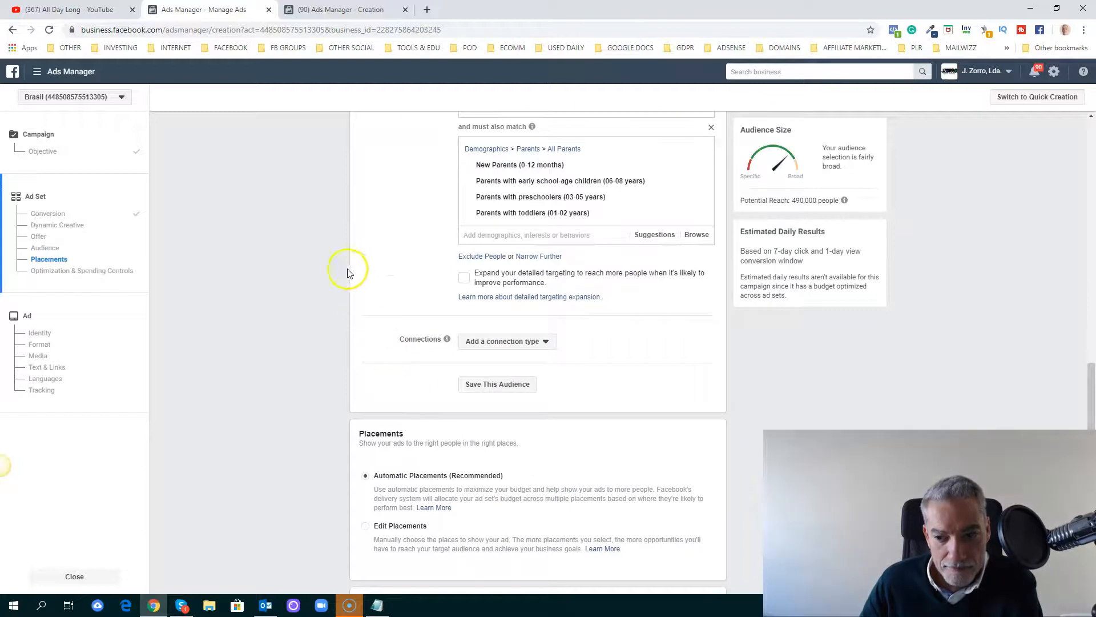
left_click(464, 287)
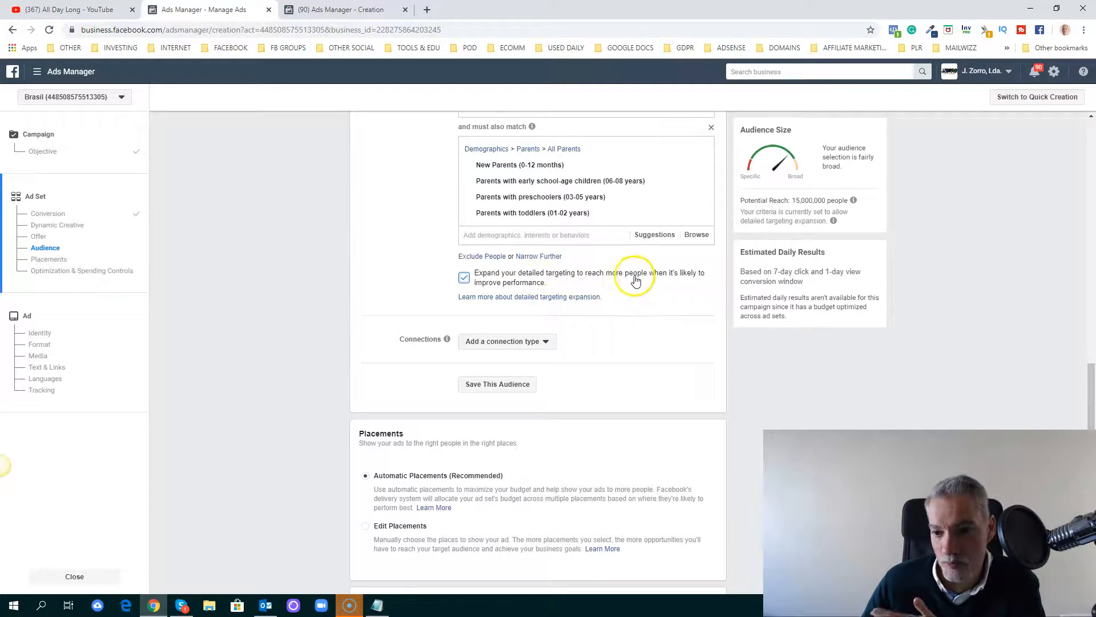
left_click(465, 280)
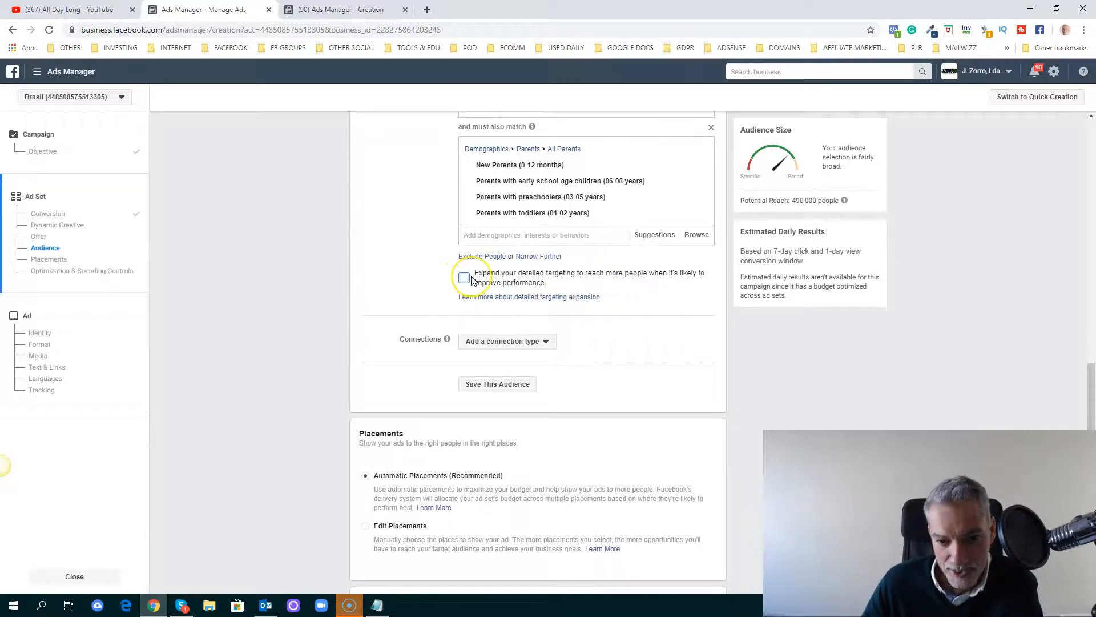
Examine the available connection types for the audience without choosing one
scroll(401, 296, "down", 2)
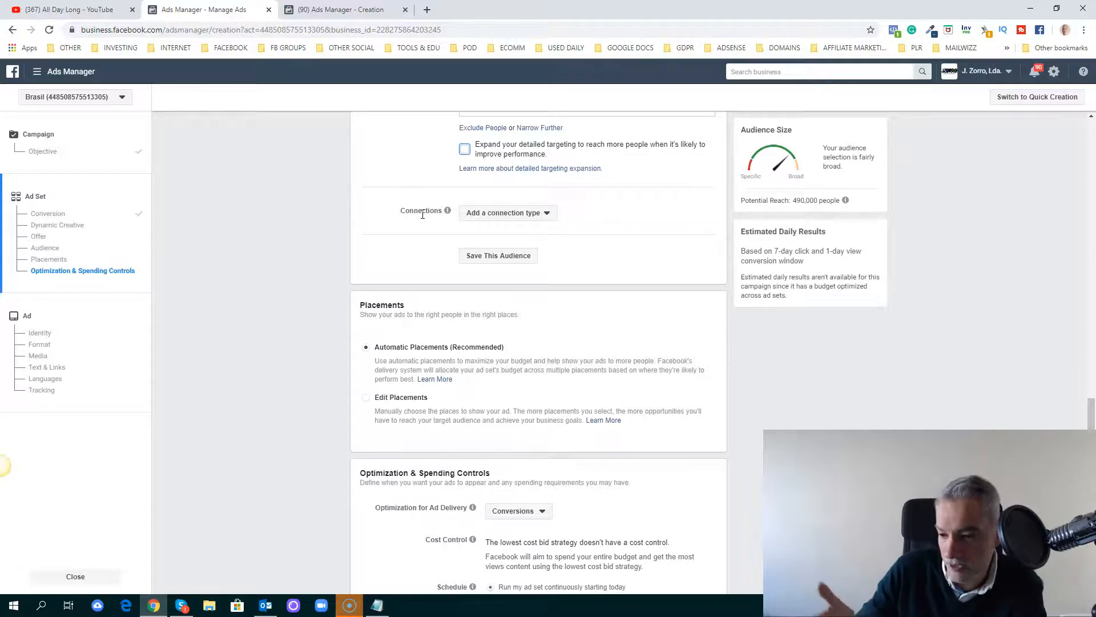
left_click(507, 216)
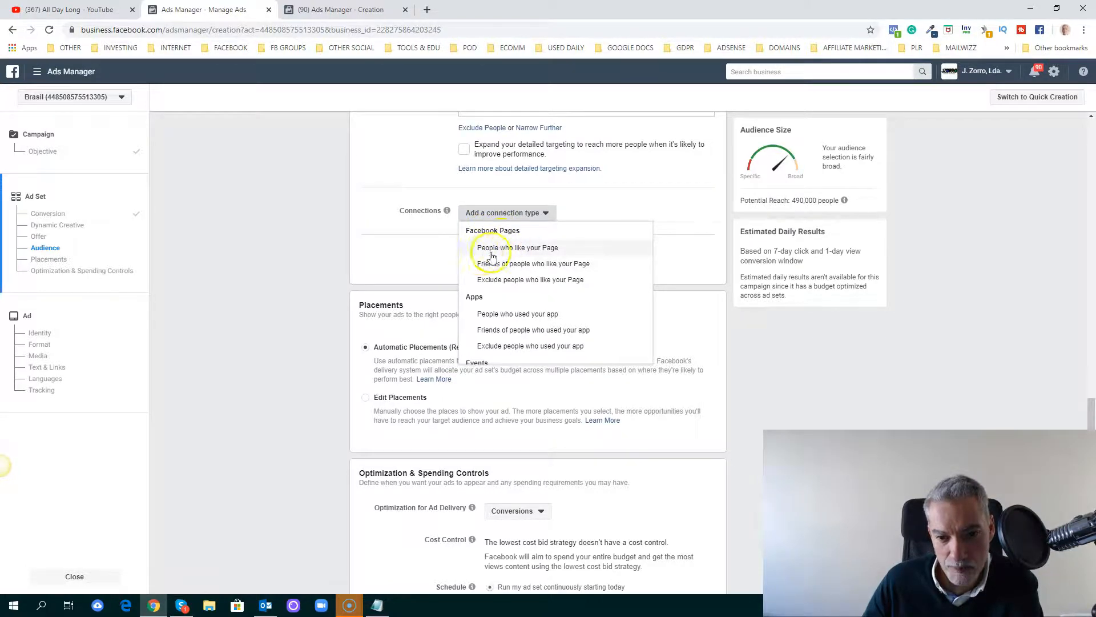
left_click(405, 245)
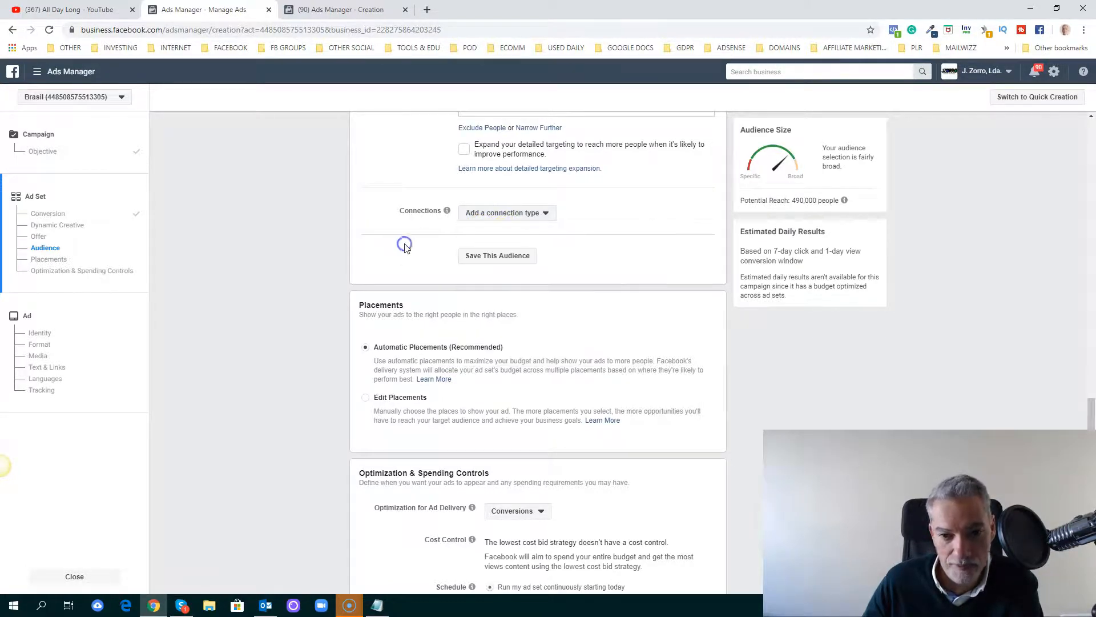
left_click(539, 212)
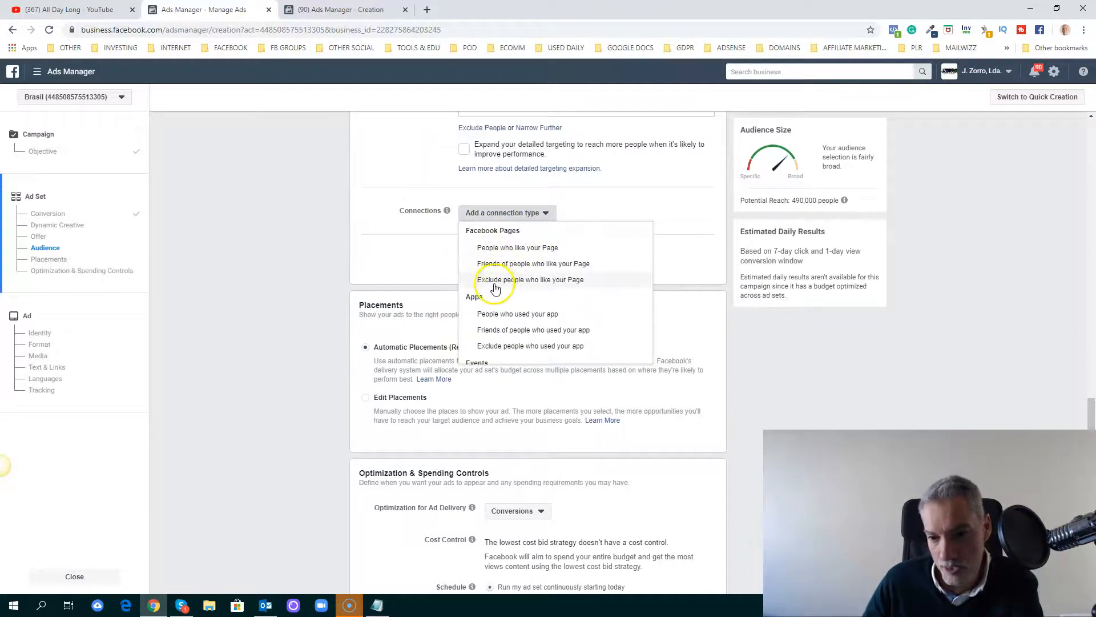
left_click(363, 242)
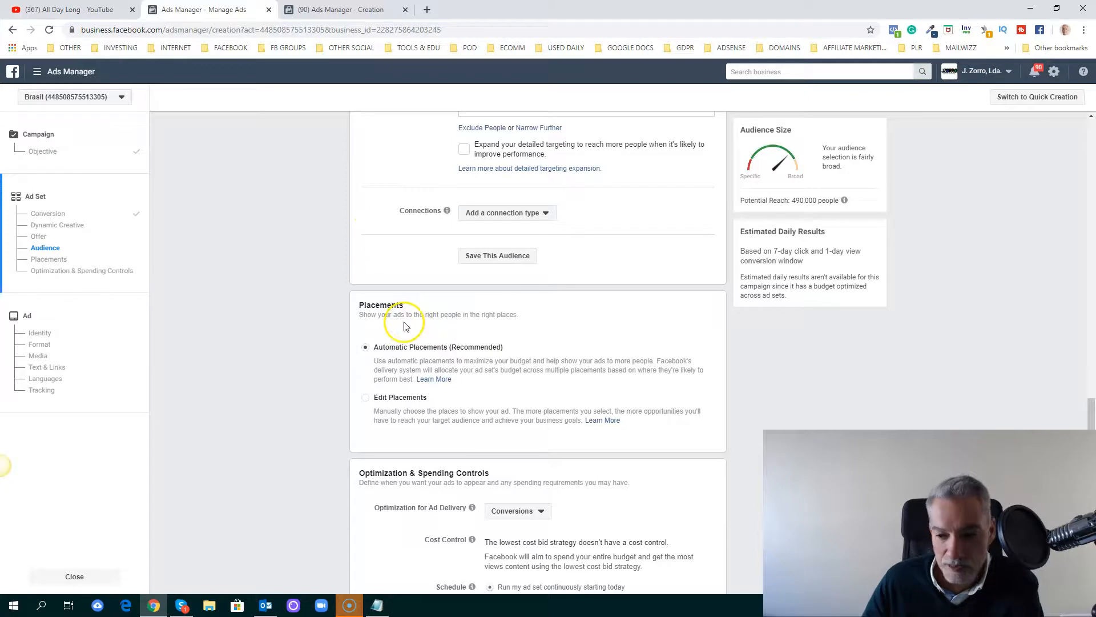
Switch the ad set to manually edited placements and limit the Feeds group to Facebook News Feed and Instagram Feed
scroll(404, 326, "down", 2)
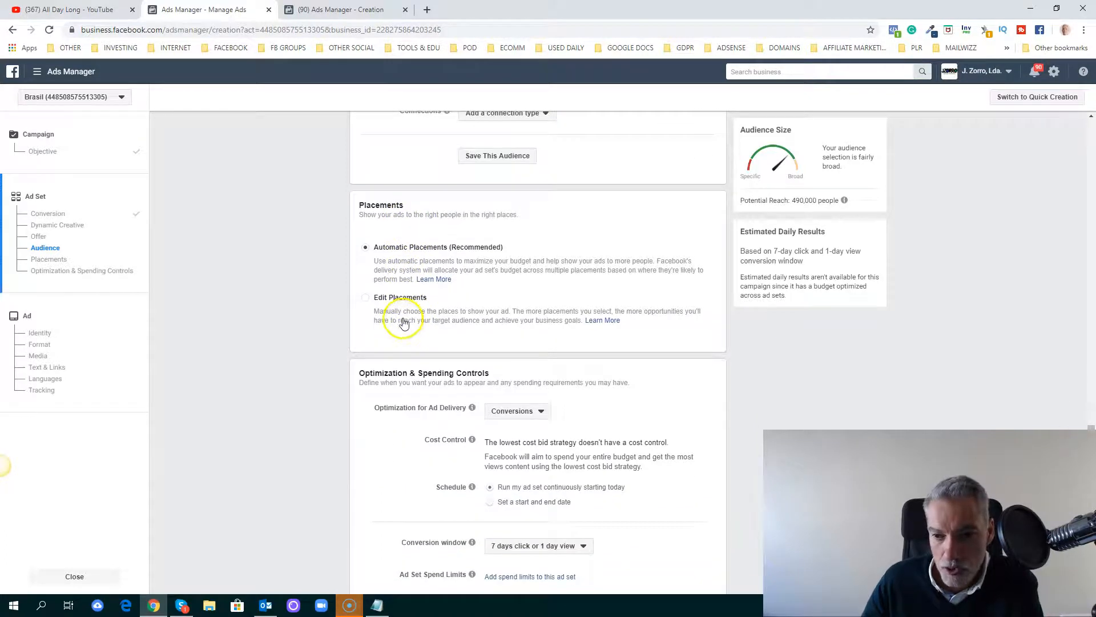
left_click(366, 299)
scroll(442, 313, "down", 3)
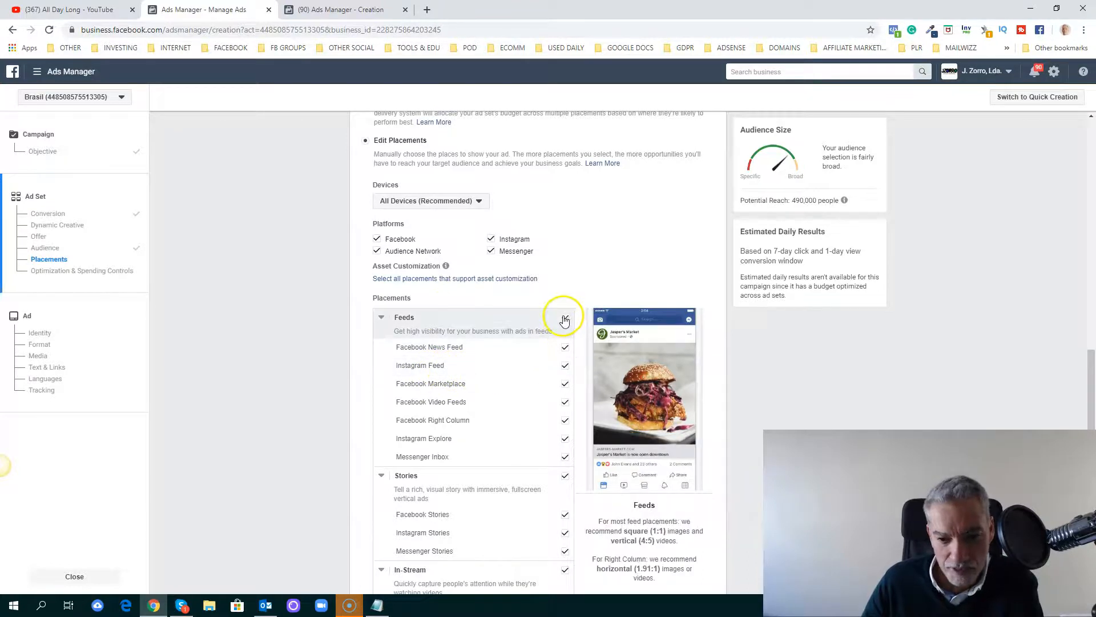
left_click(565, 318)
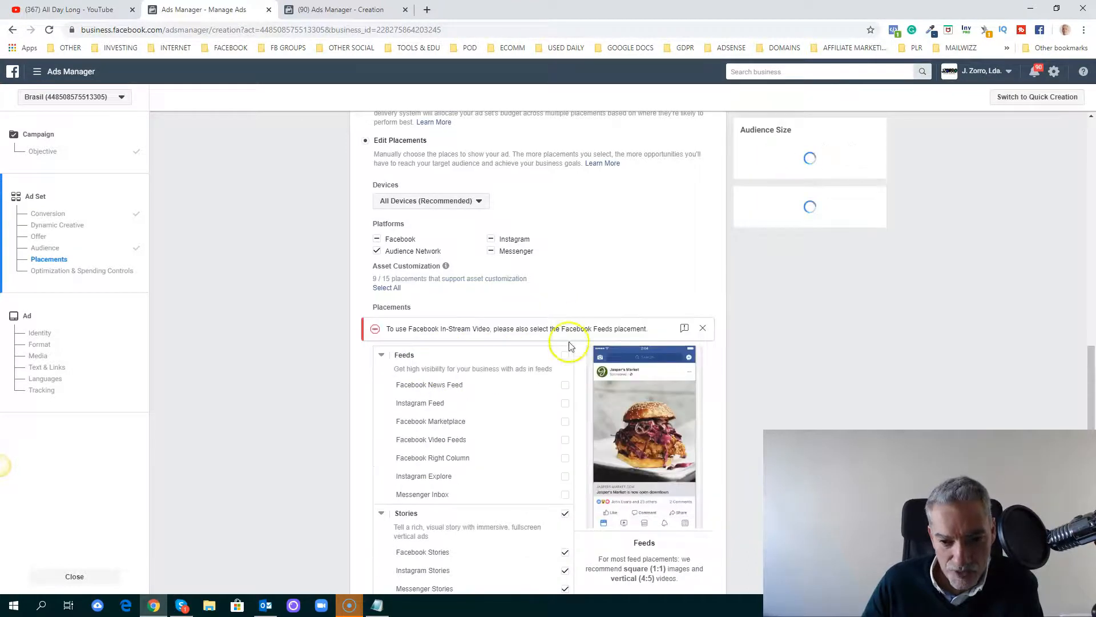
left_click(565, 384)
left_click(565, 376)
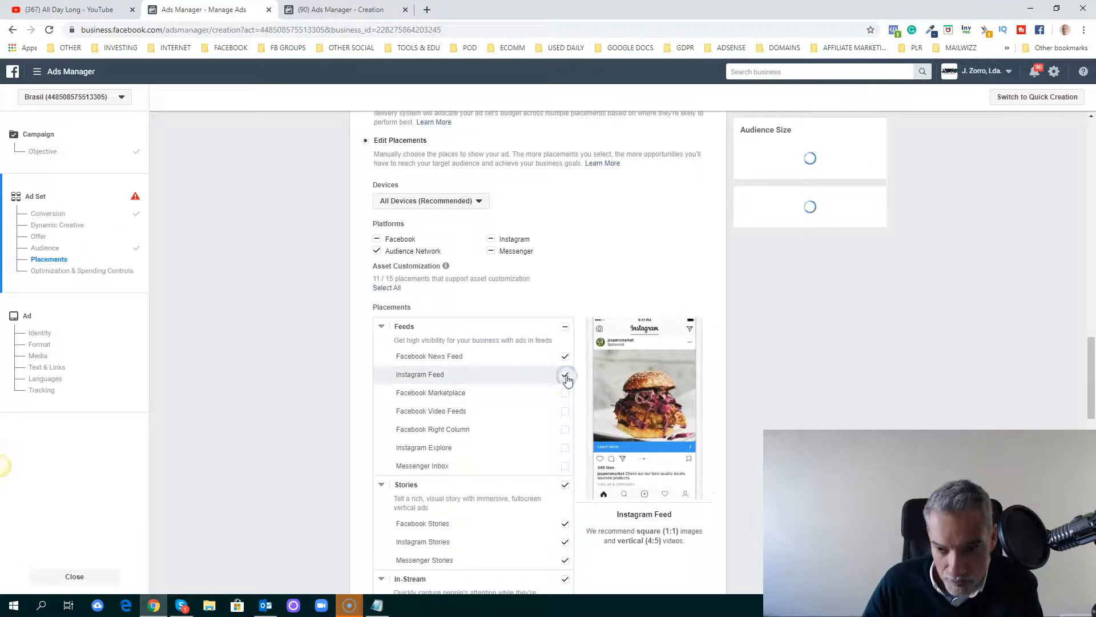
Exclude the Stories, In-Stream, Search, In-Article, and Apps and Sites placements from the ad set
scroll(565, 378, "down", 3)
left_click(566, 341)
left_click(565, 436)
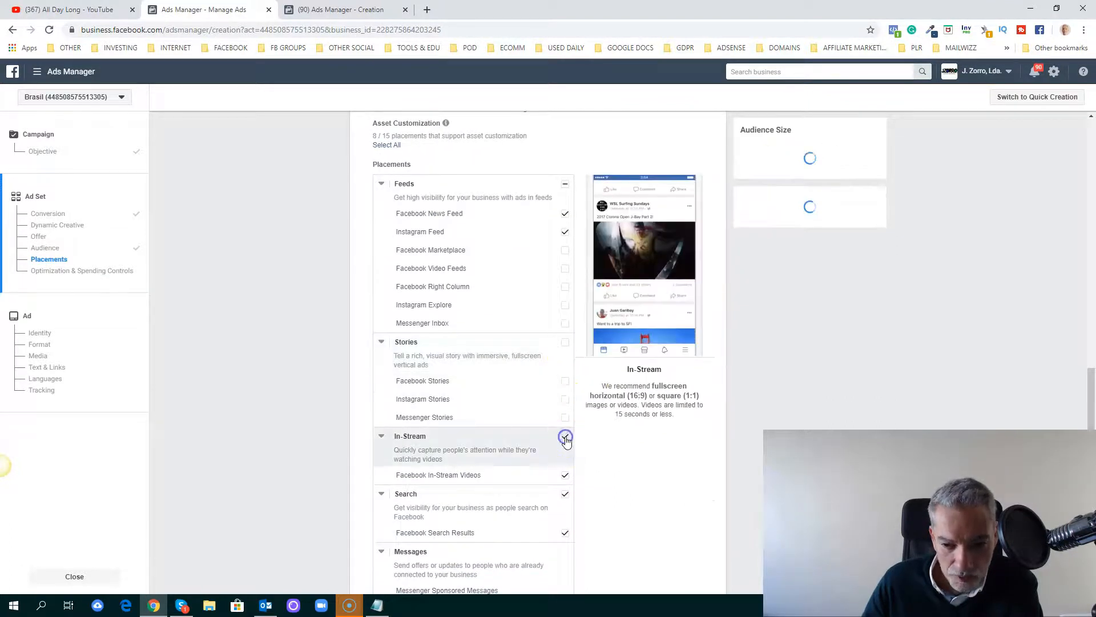
left_click(567, 494)
scroll(595, 465, "down", 4)
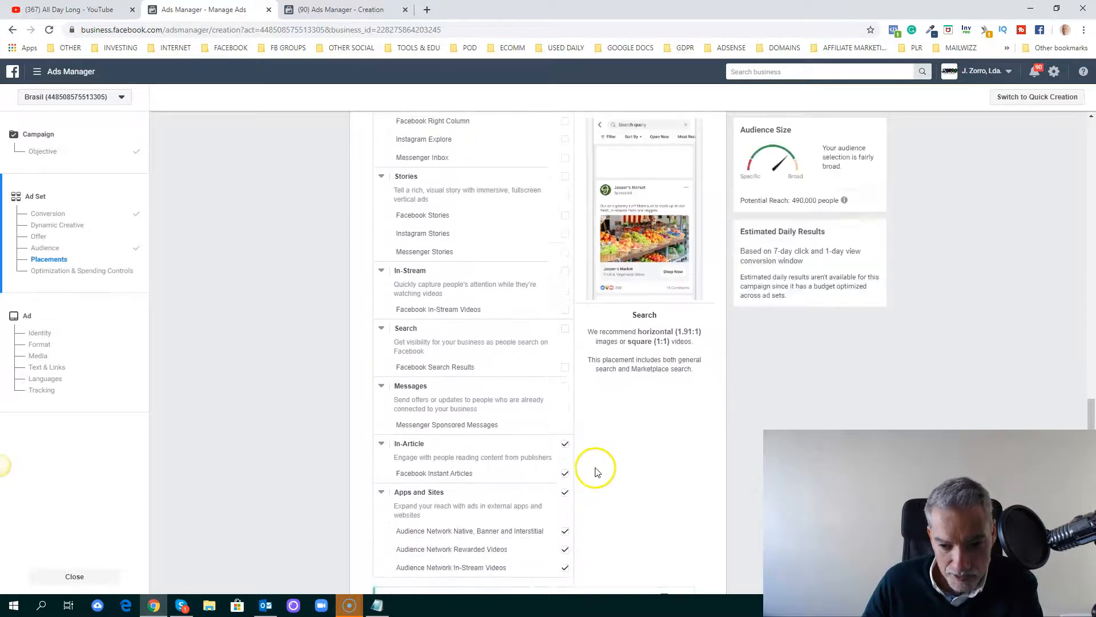
left_click(564, 366)
left_click(565, 415)
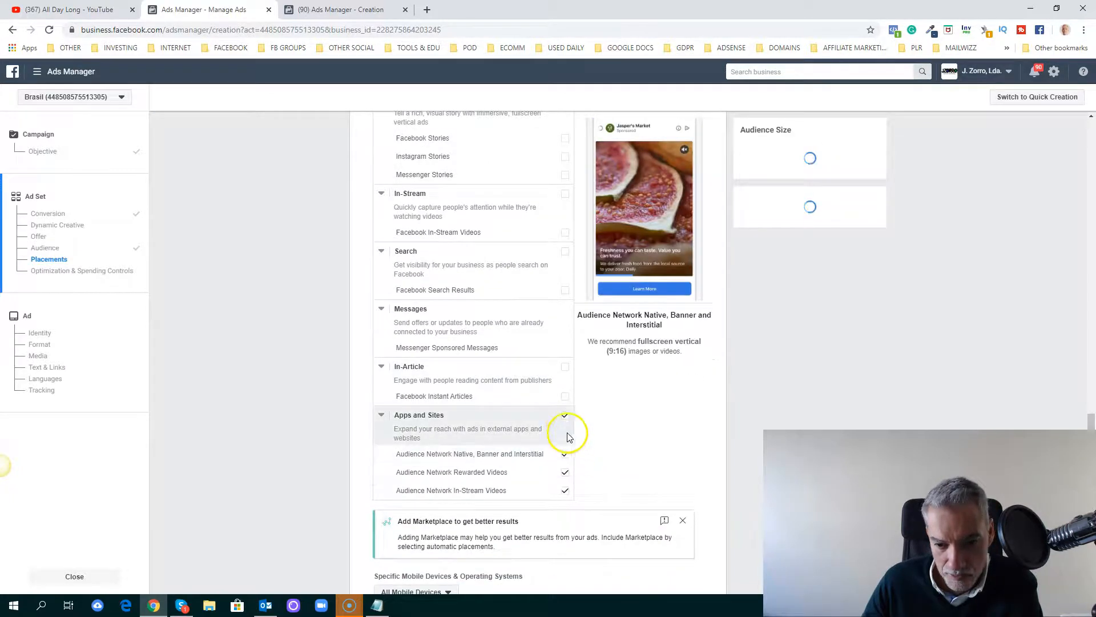
Review the ad set's placement, device and content exclusion settings down to the Optimization & Spending Controls
scroll(580, 431, "down", 6)
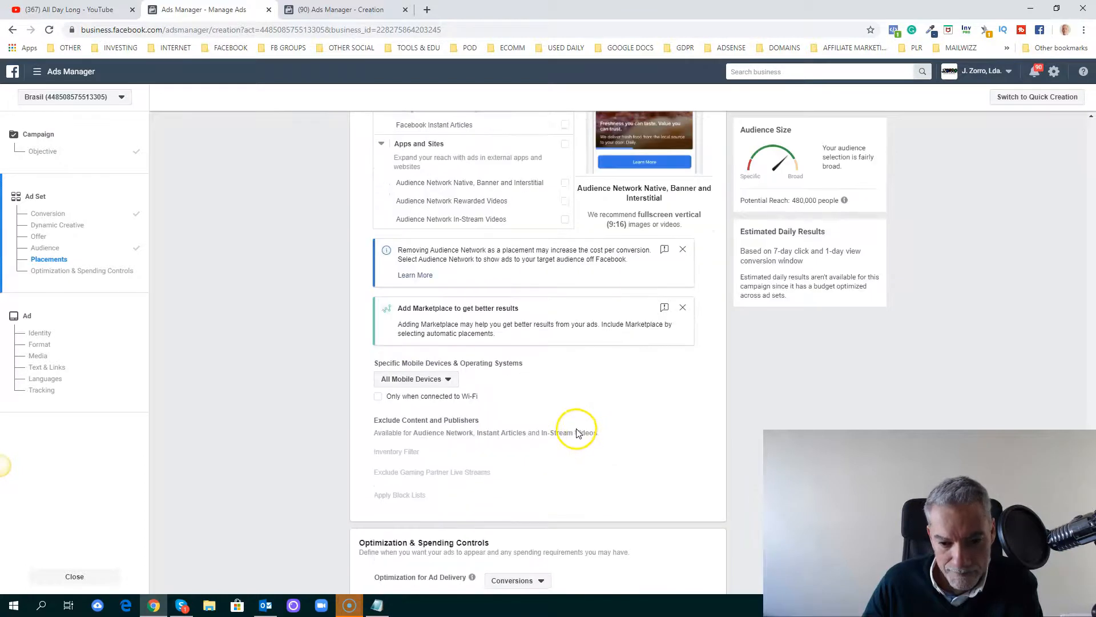
scroll(575, 428, "up", 4)
scroll(571, 414, "up", 12)
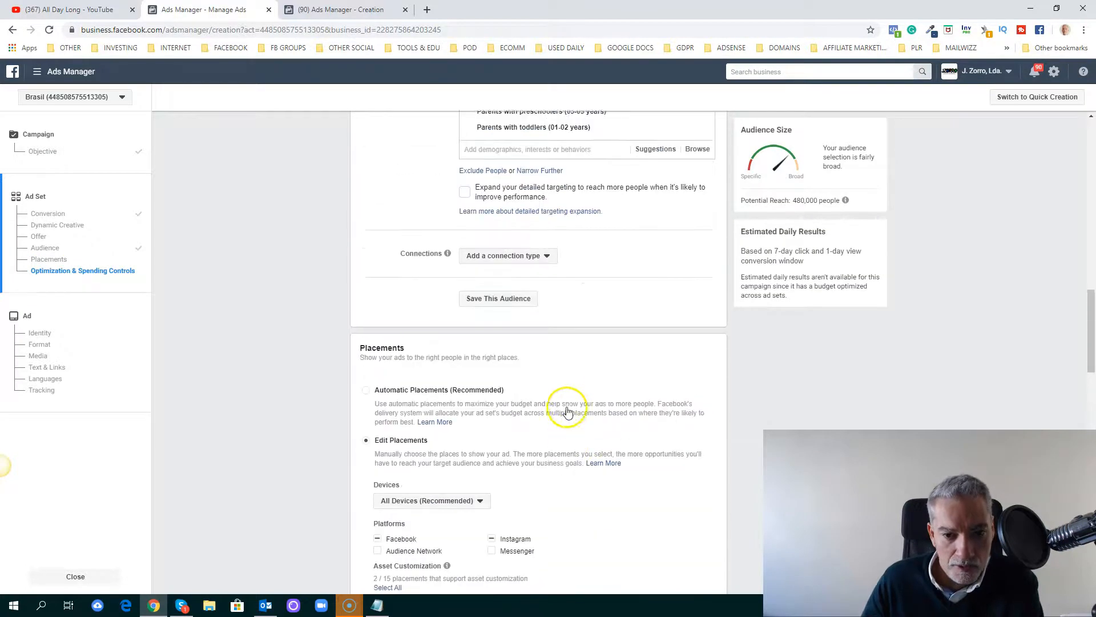
scroll(565, 408, "down", 2)
scroll(557, 400, "down", 3)
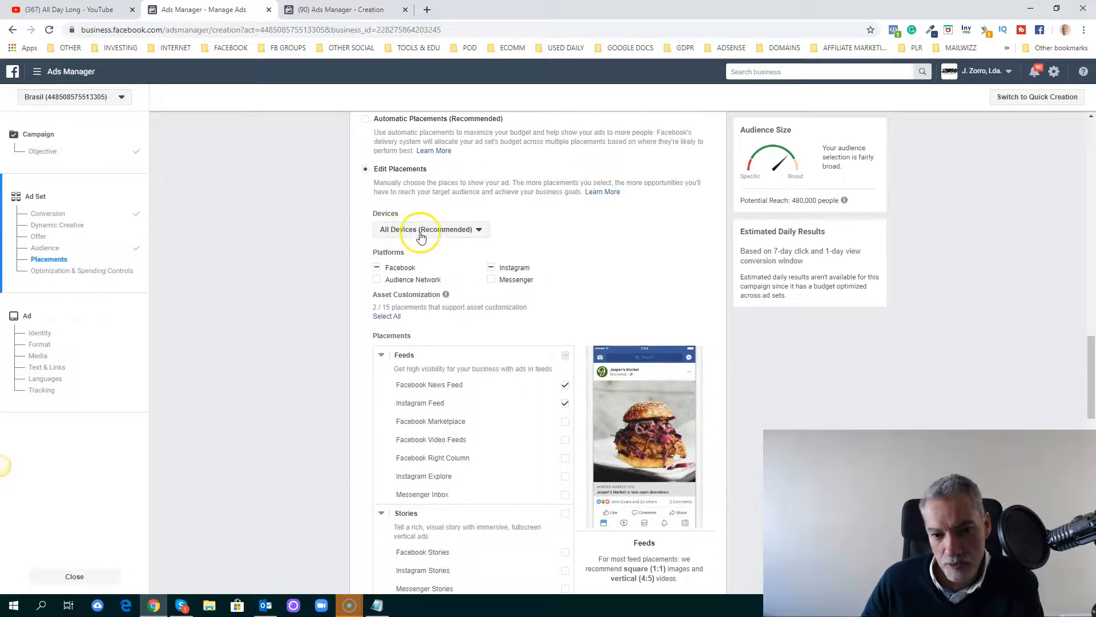
scroll(542, 283, "down", 1)
scroll(543, 284, "down", 10)
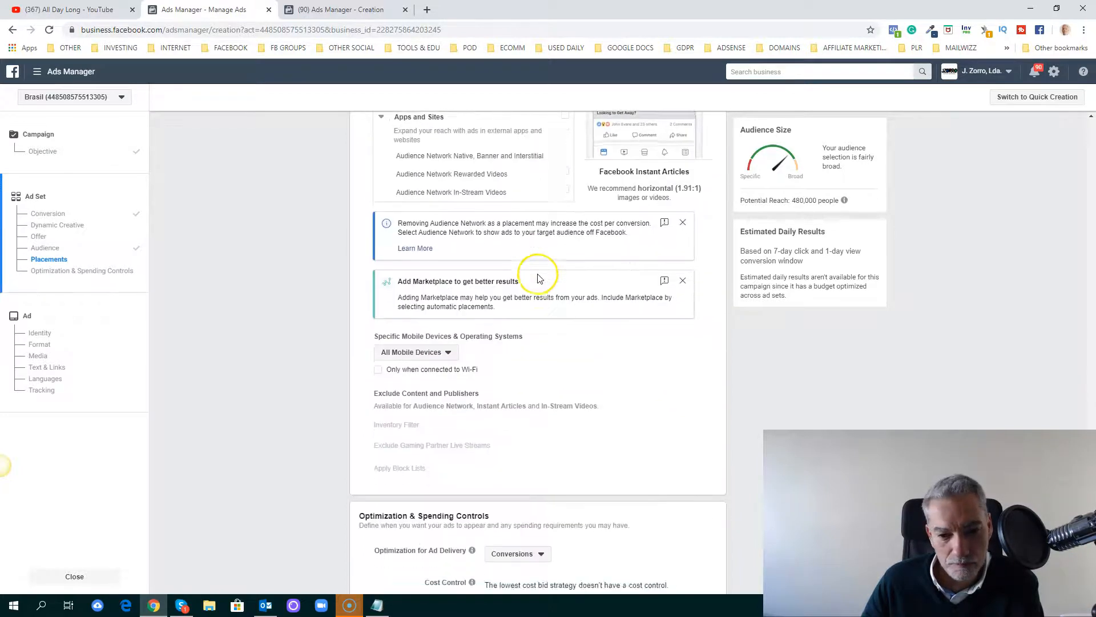
scroll(540, 278, "down", 3)
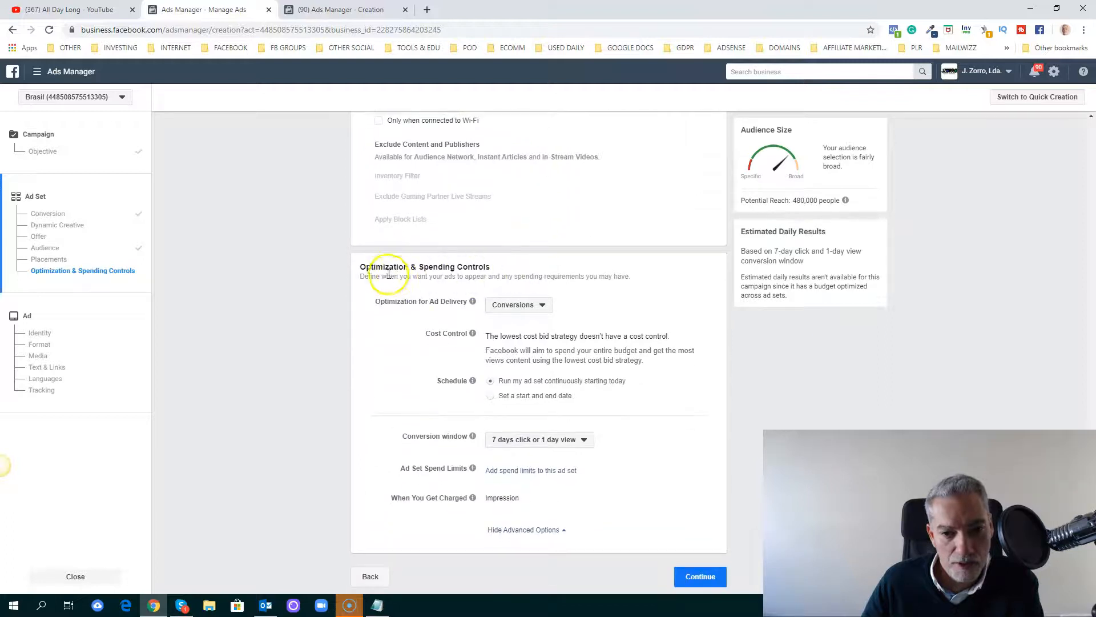
Examine the ad set's delivery optimization, conversion window and spend limit options without changing them
left_click(542, 306)
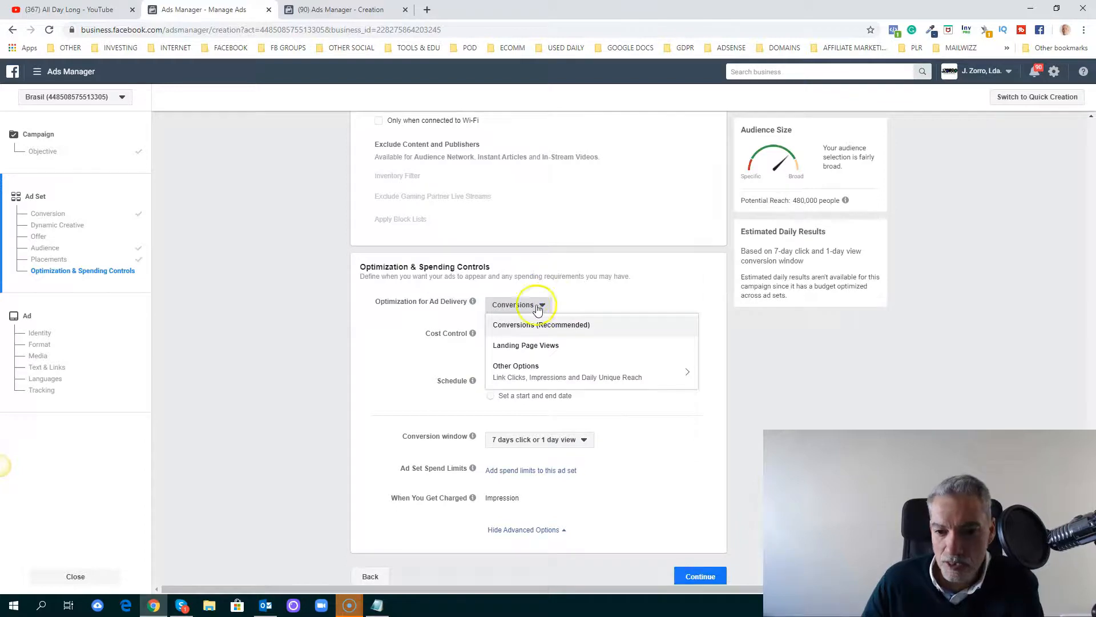
mouse_move(539, 324)
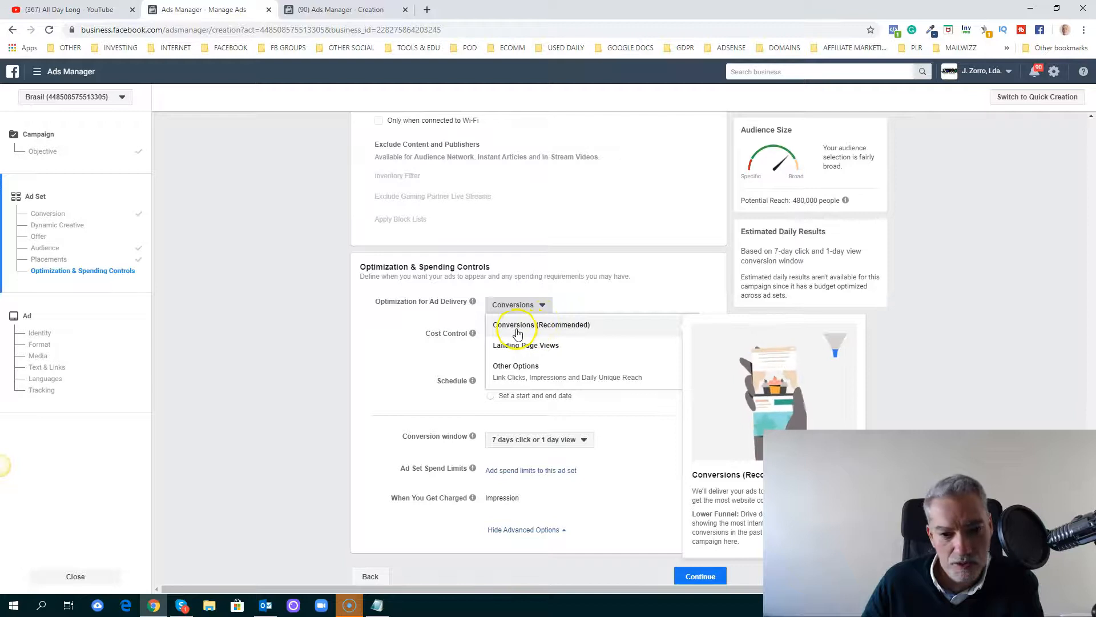
left_click(580, 307)
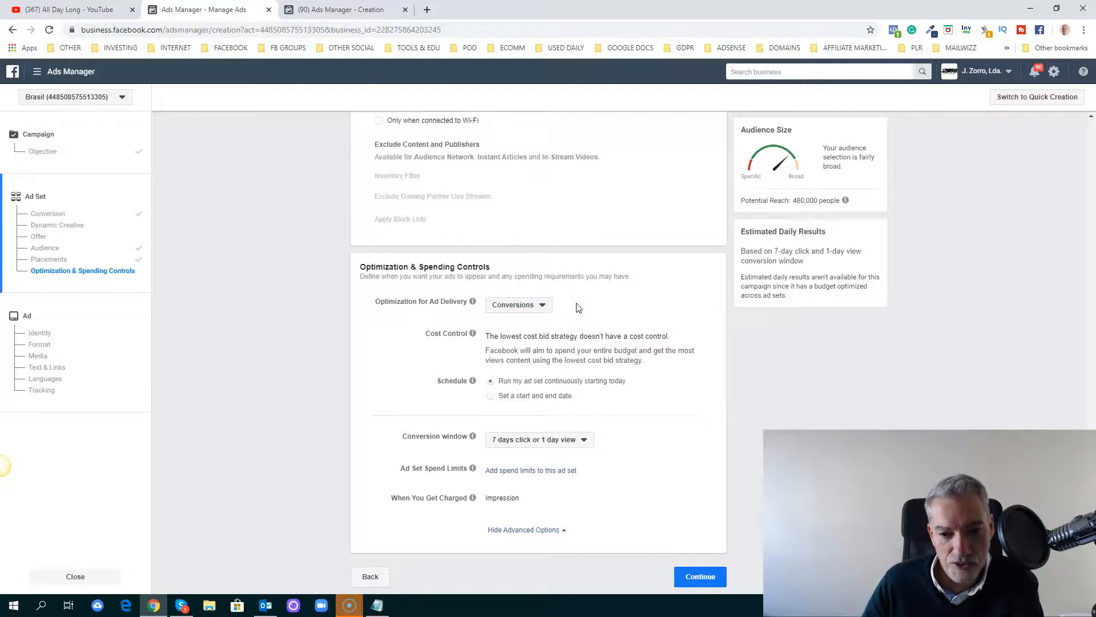
mouse_move(471, 440)
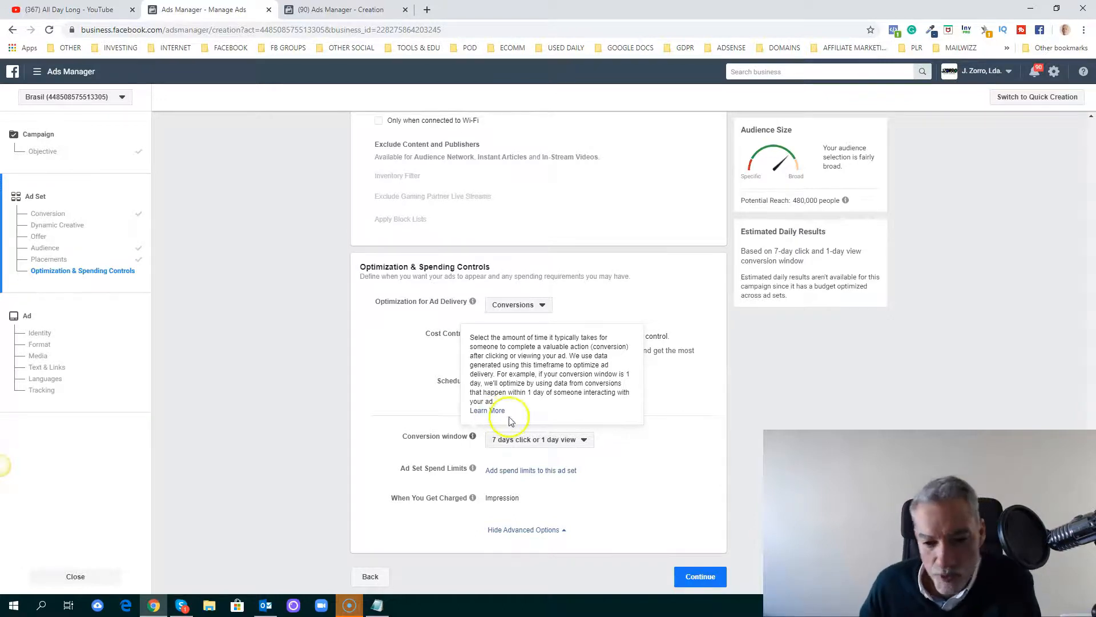
left_click(539, 440)
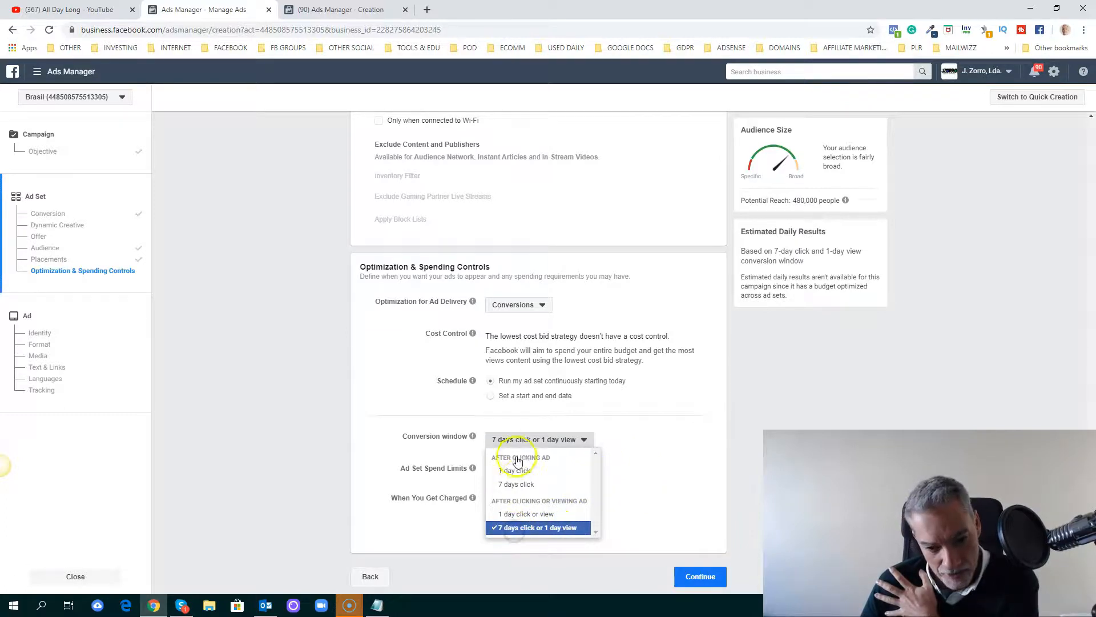
left_click(530, 438)
left_click(584, 446)
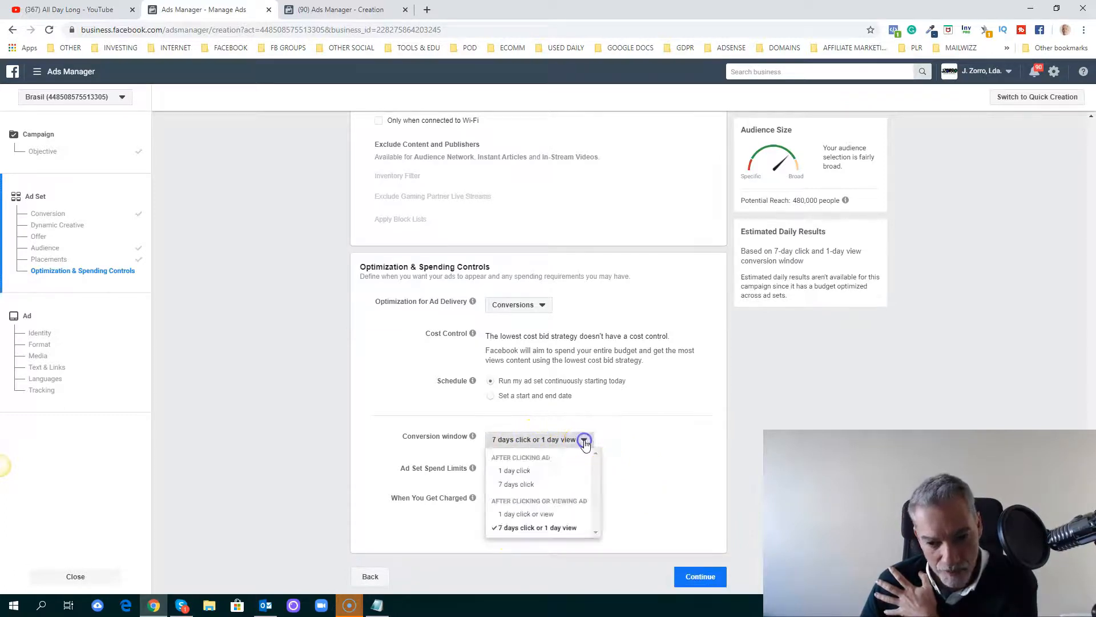
left_click(637, 449)
left_click(643, 423)
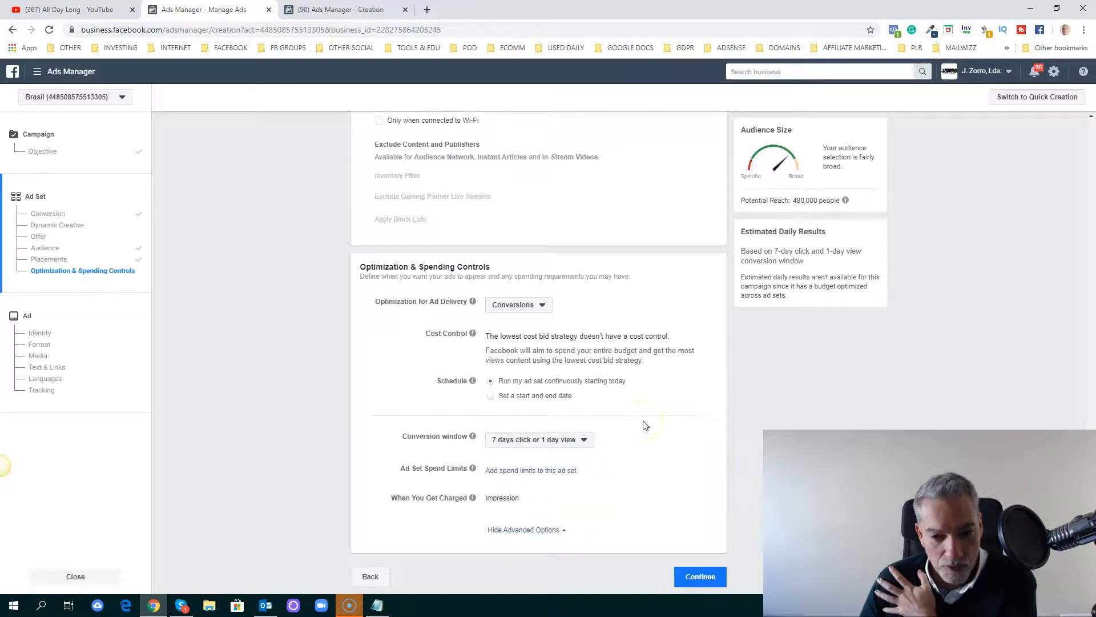
left_click(522, 474)
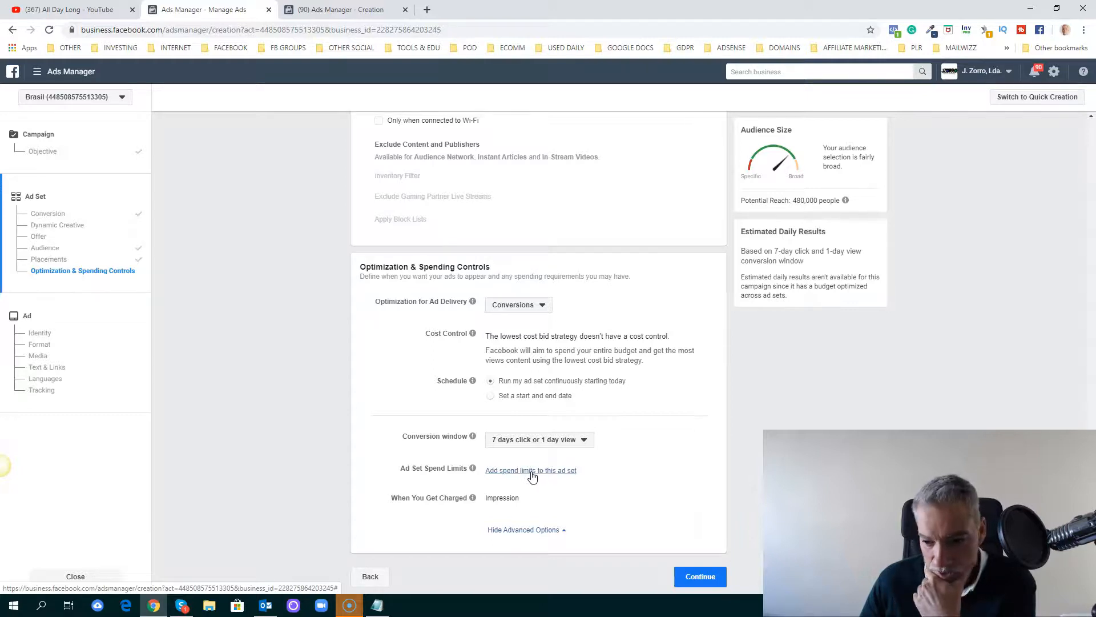
left_click(531, 473)
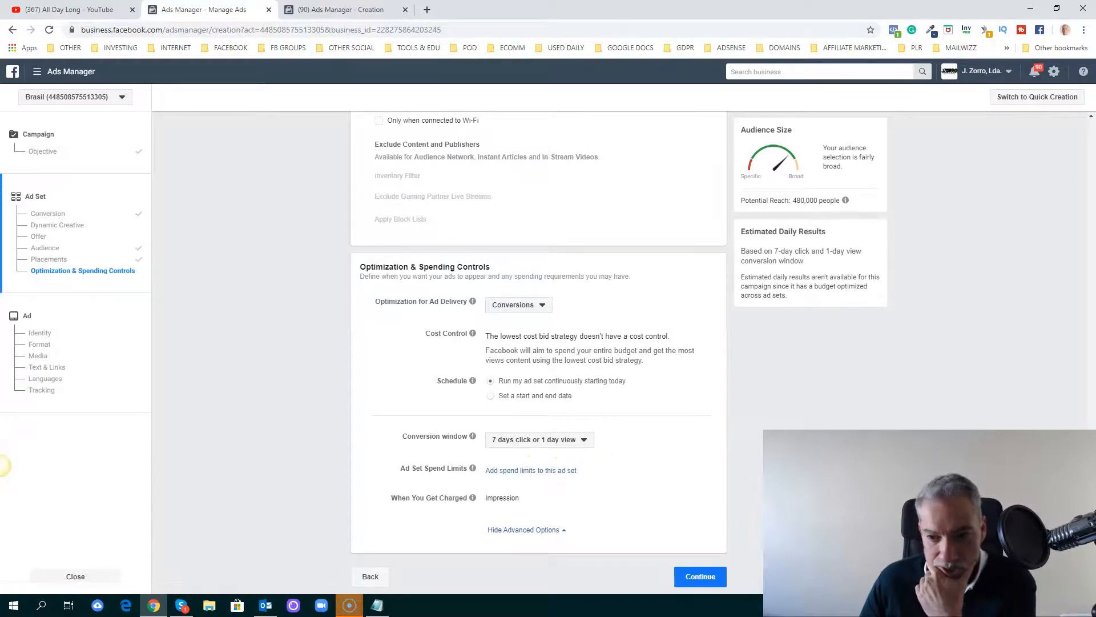
Continue to the ad level and name the ad "Ad 1 - Image"
left_click(699, 577)
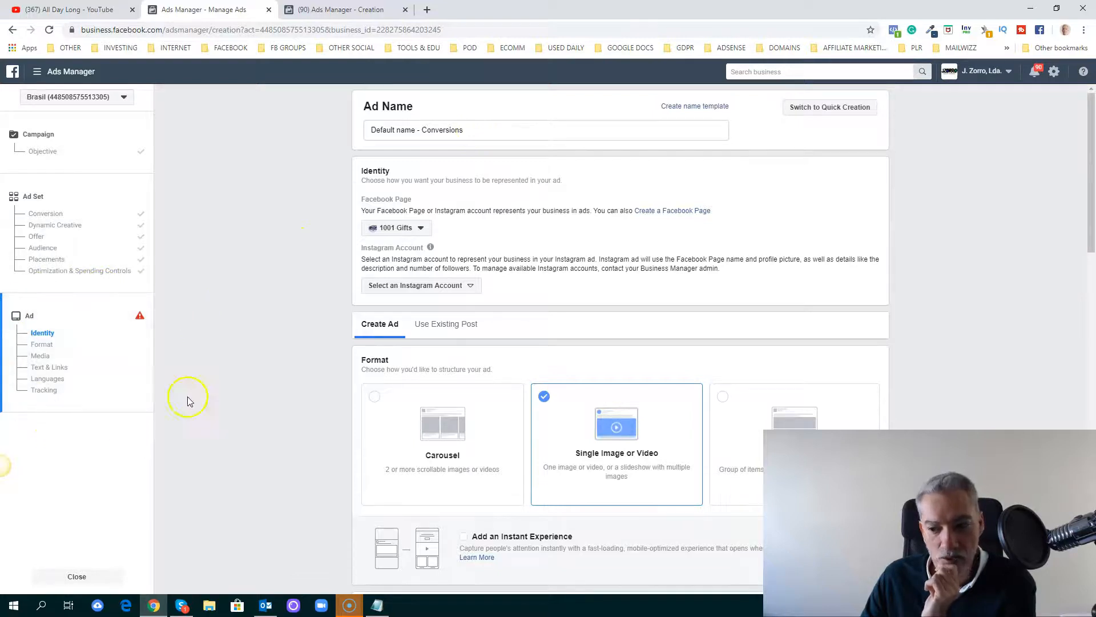
left_click_drag(457, 129, 350, 139)
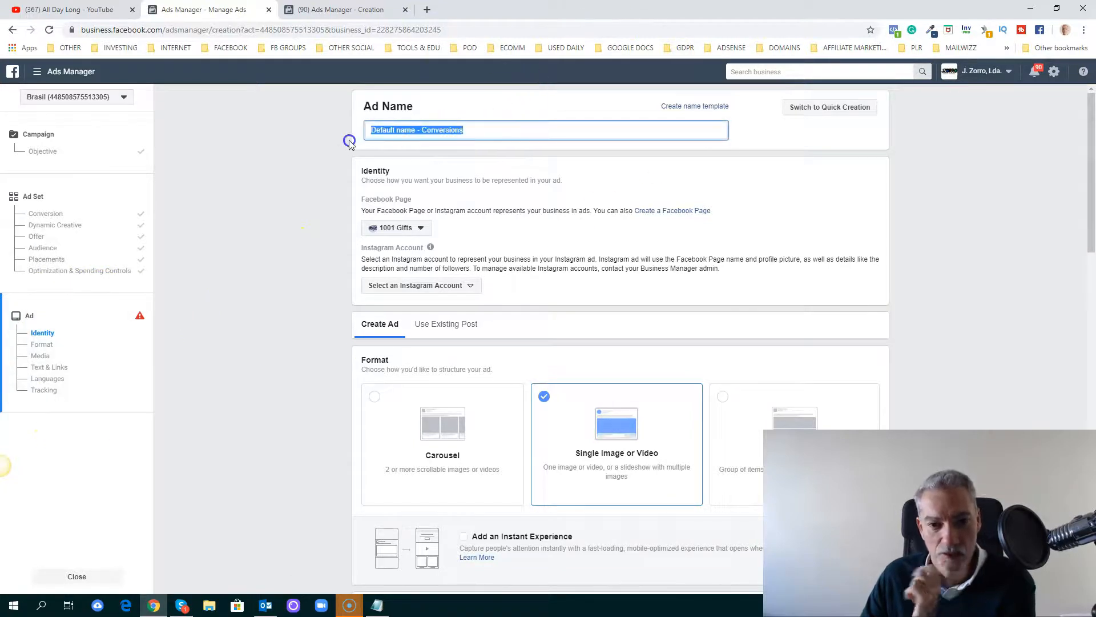
type("Ad 1 ")
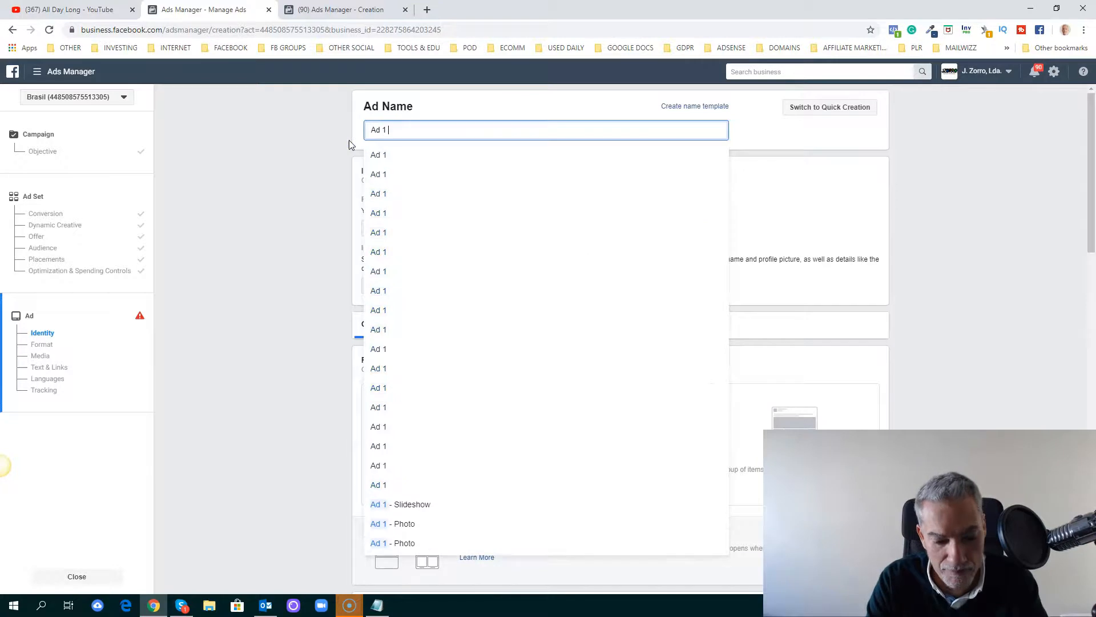
type("- Ima")
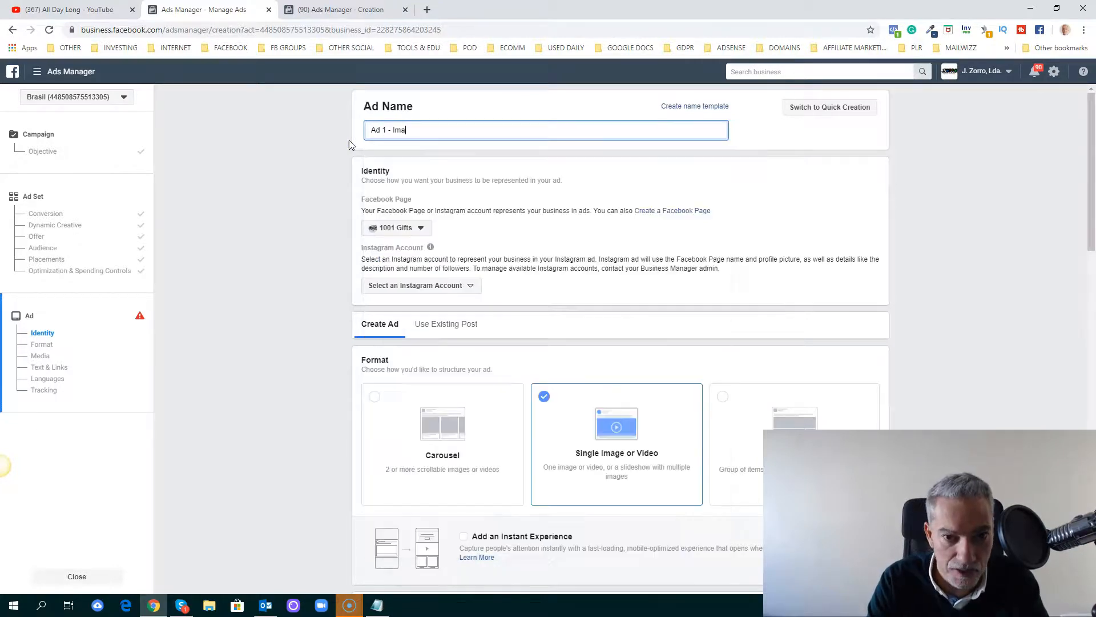
type("ge")
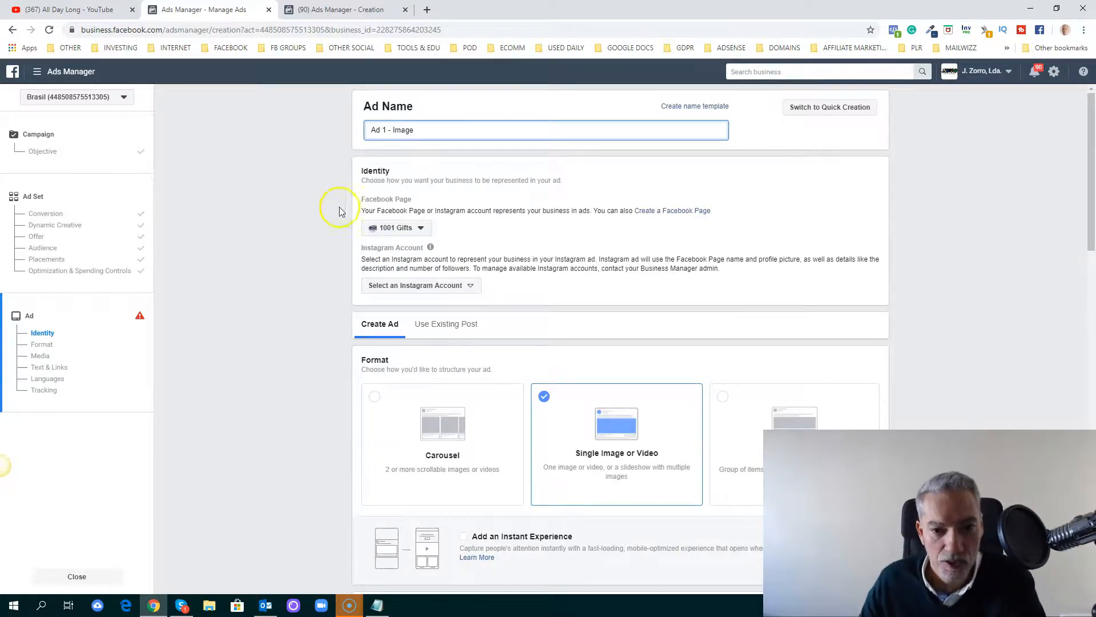
Set the ad's Instagram account to use the selected Facebook Page, 1001 Gifts
left_click(357, 198)
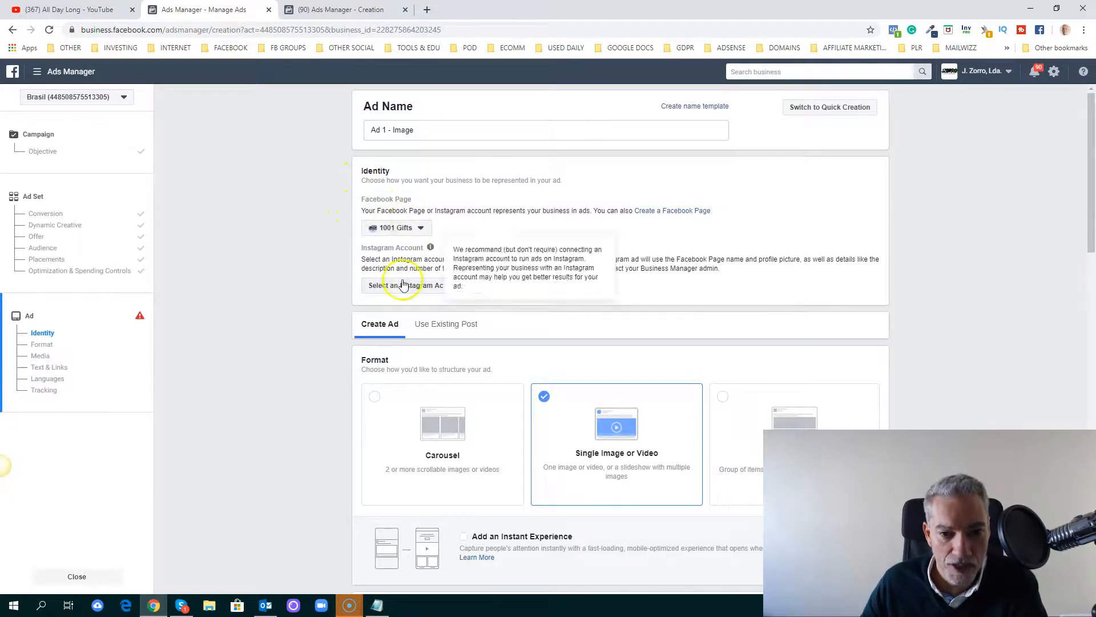
left_click(442, 292)
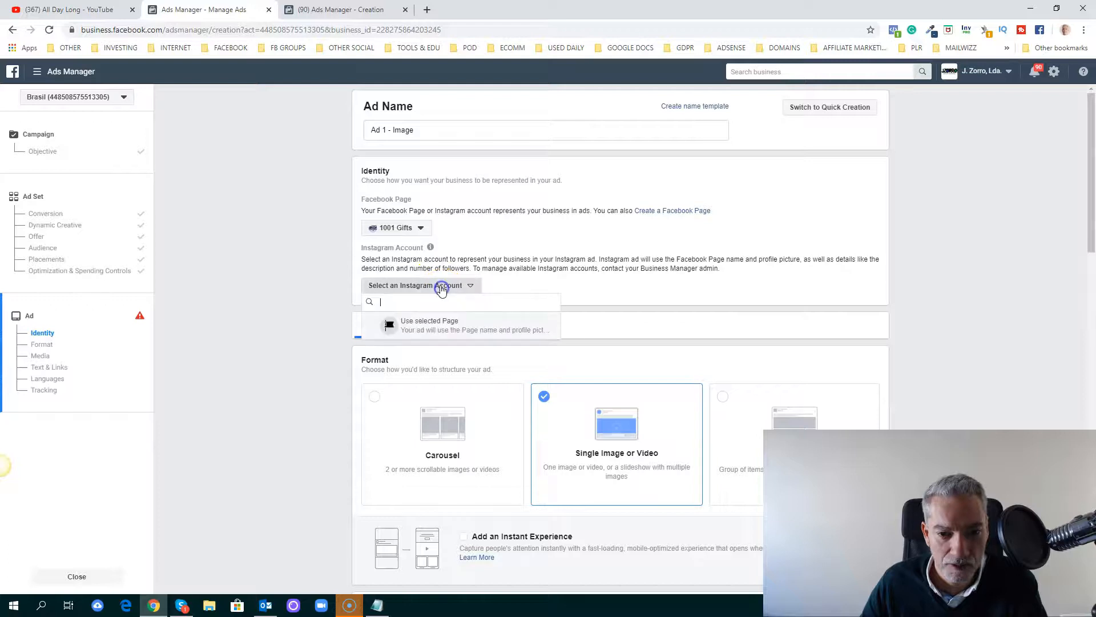
left_click(519, 250)
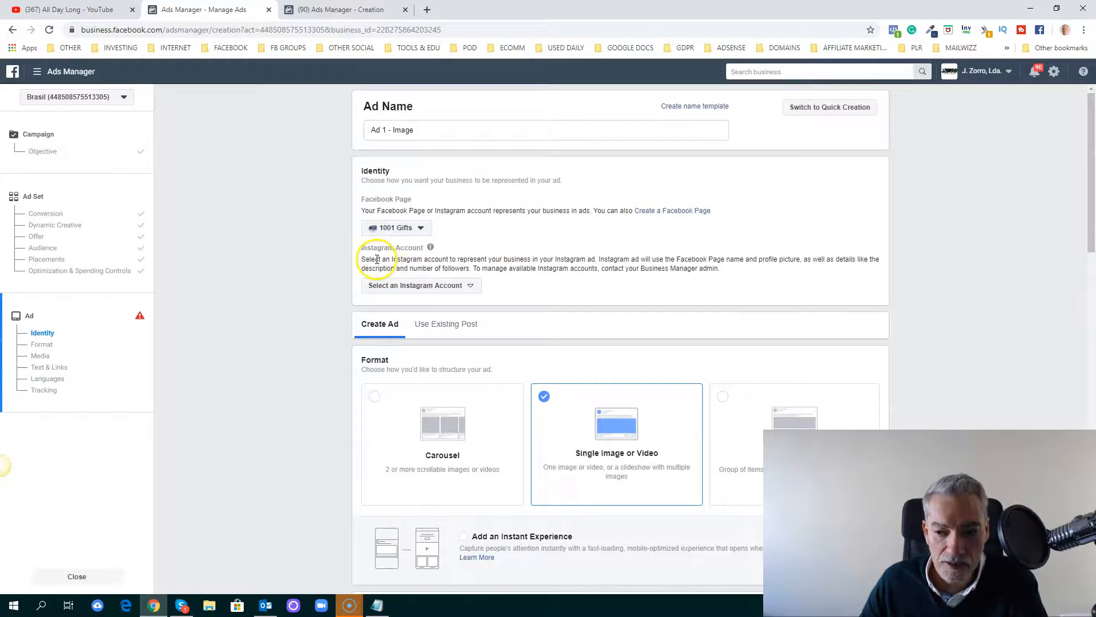
mouse_move(430, 248)
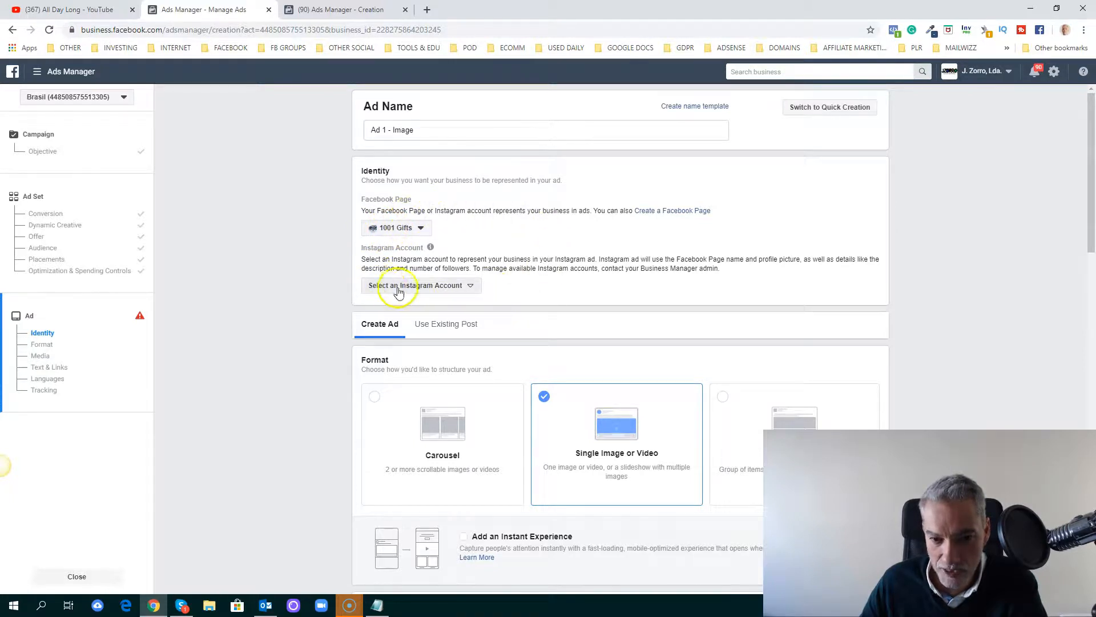
left_click(423, 289)
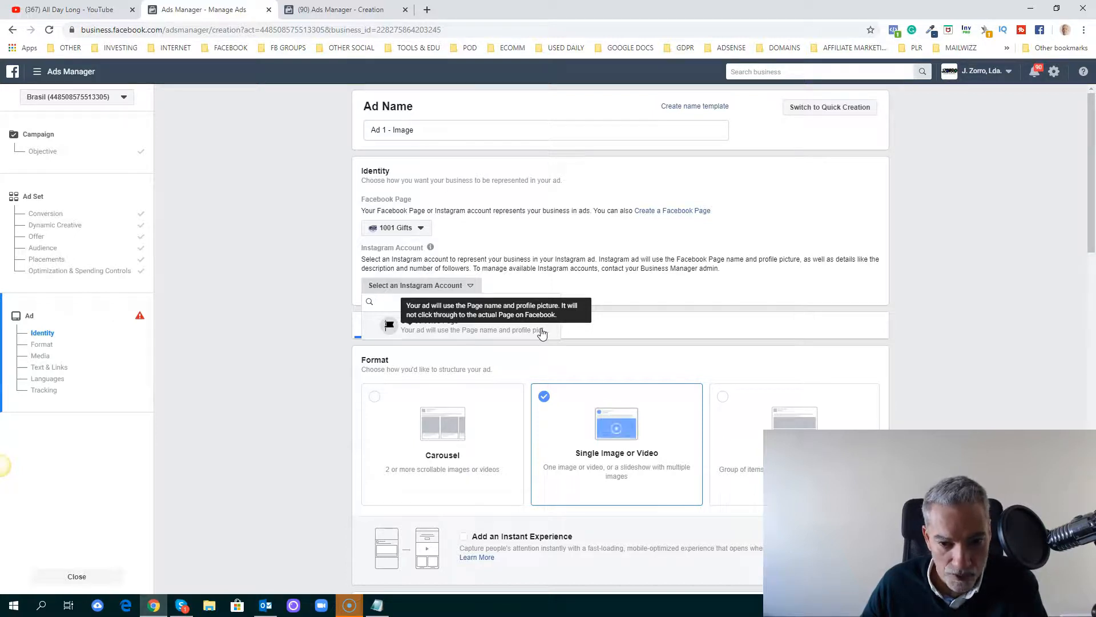
left_click(429, 333)
left_click(530, 282)
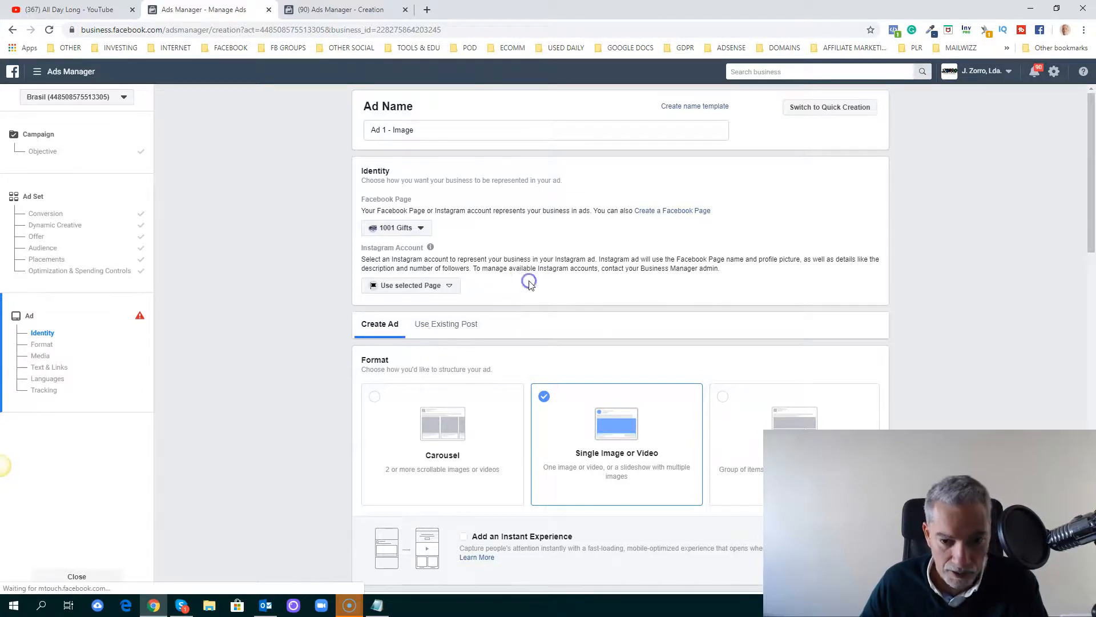
Review the Create Ad setup and its format choices down to the Media section, keeping Single Image or Video
scroll(531, 282, "down", 1)
scroll(531, 281, "down", 3)
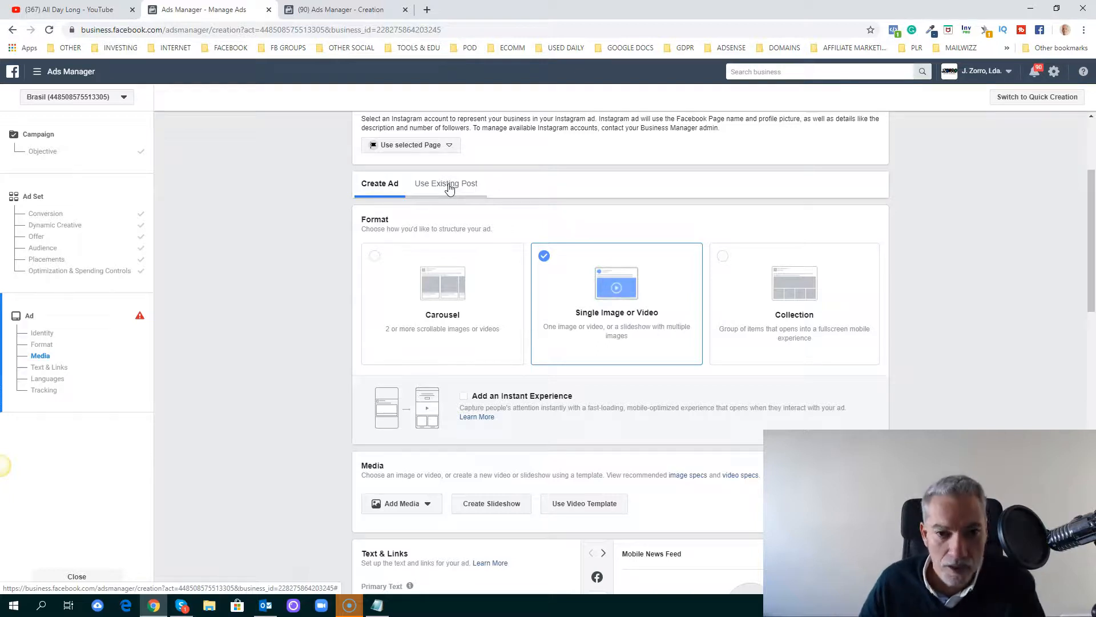
left_click(379, 183)
left_click(380, 214)
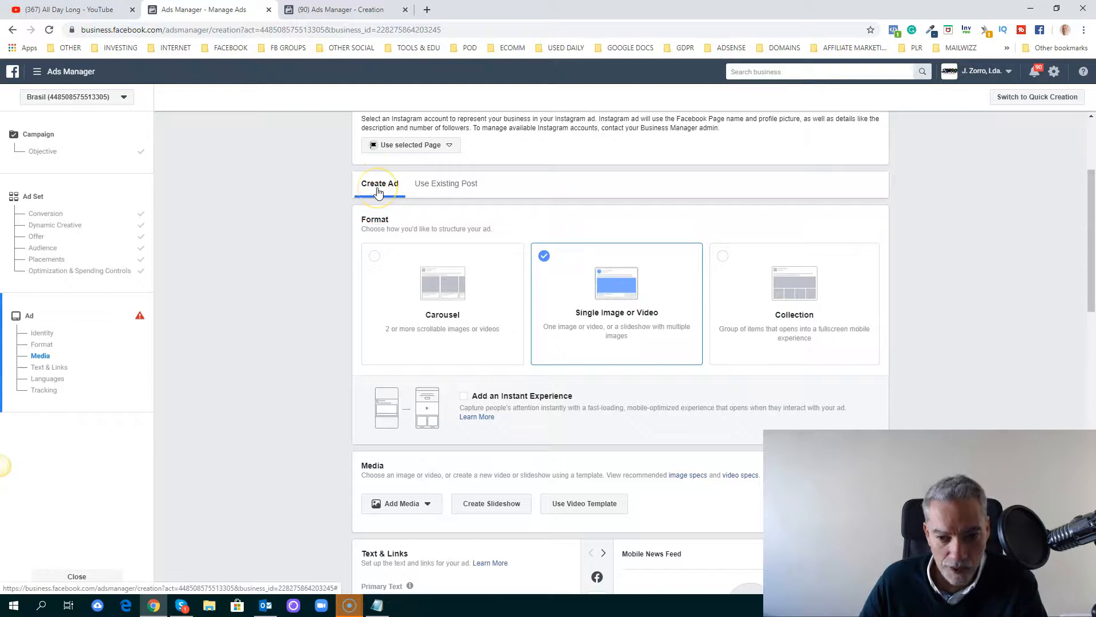
scroll(354, 171, "down", 1)
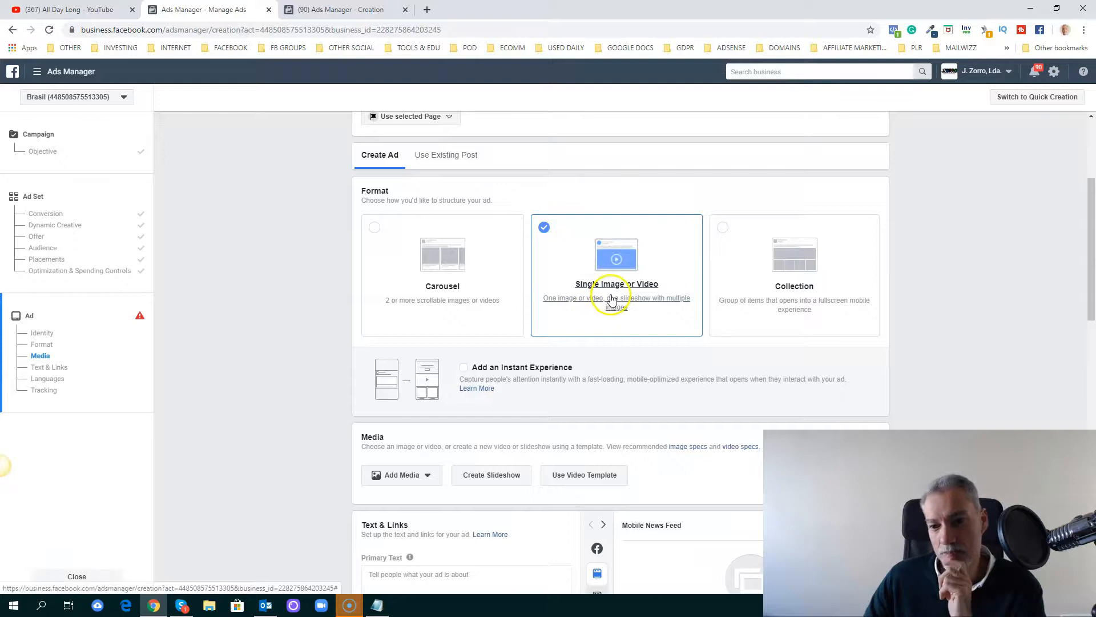
scroll(608, 296, "down", 2)
scroll(608, 296, "down", 3)
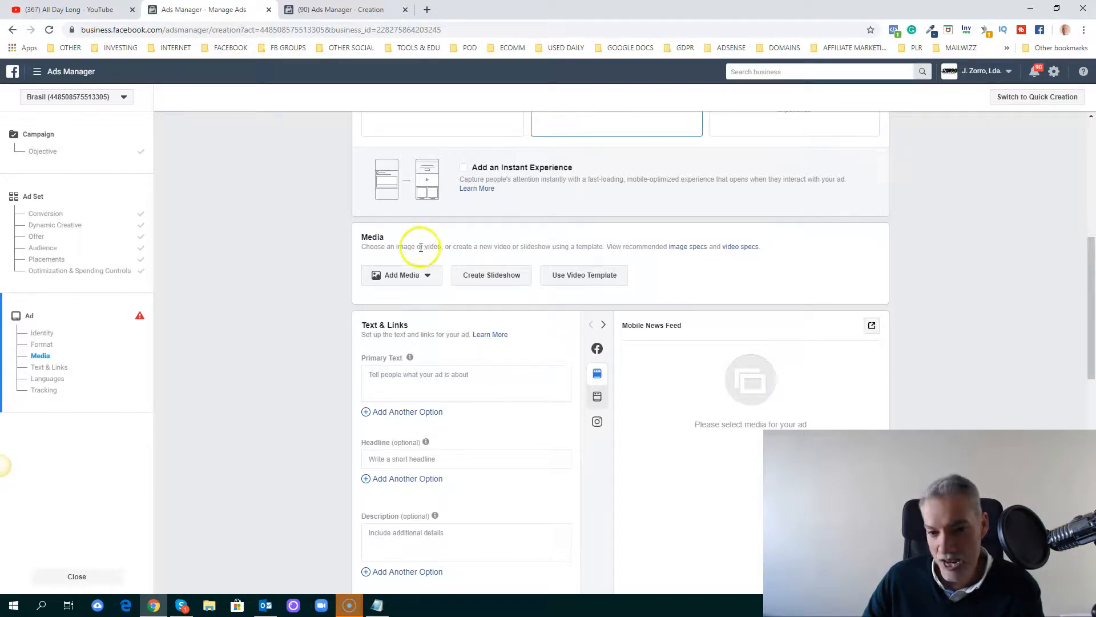
Add the account image of a woman wearing the black November T-shirt, au97nv97ueucrwus6epp (1).jpg, as the ad's media
left_click(427, 277)
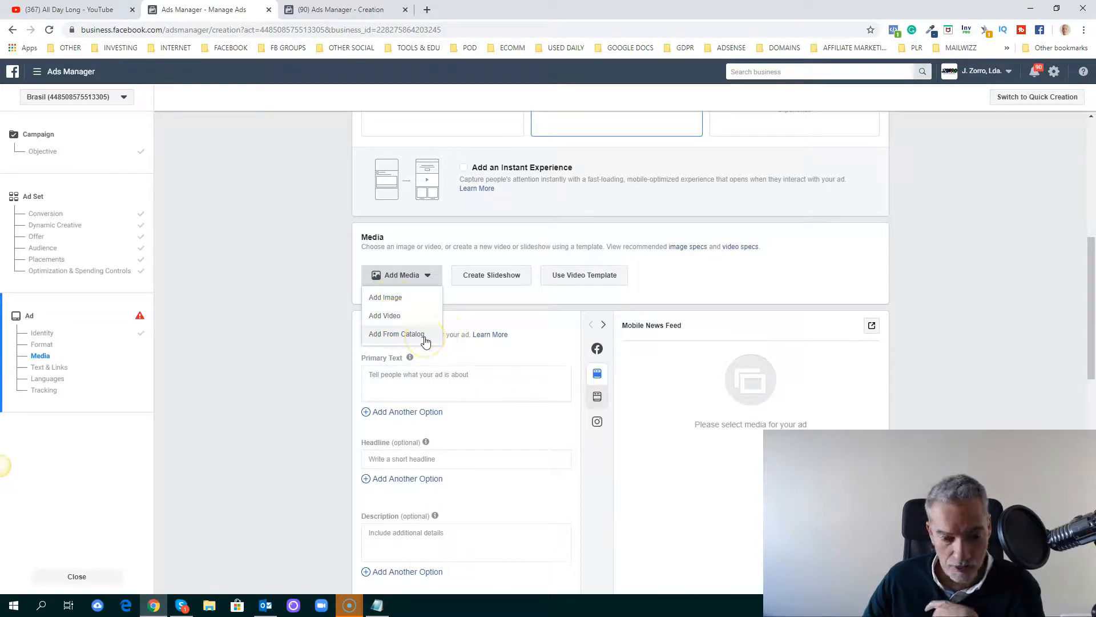
left_click(396, 297)
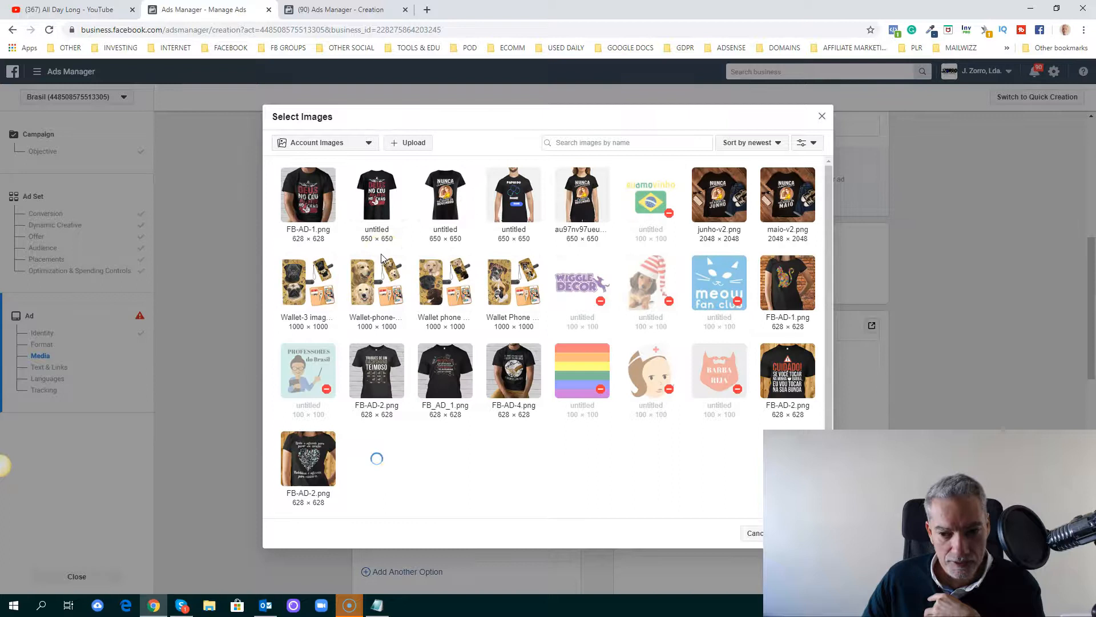
left_click(451, 207)
left_click(583, 201)
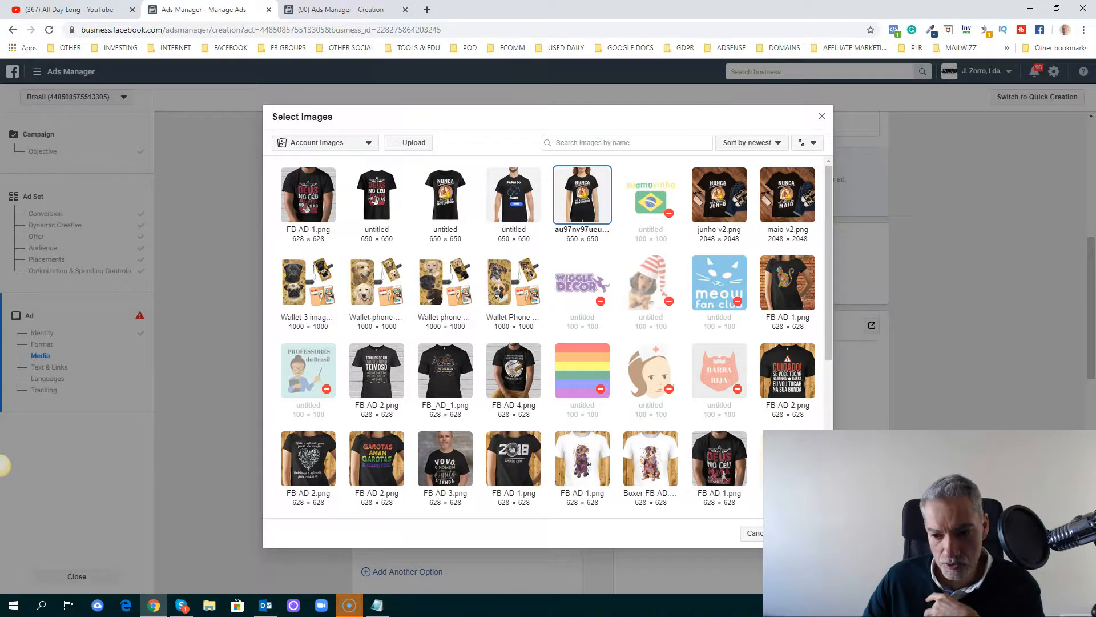
left_click(800, 532)
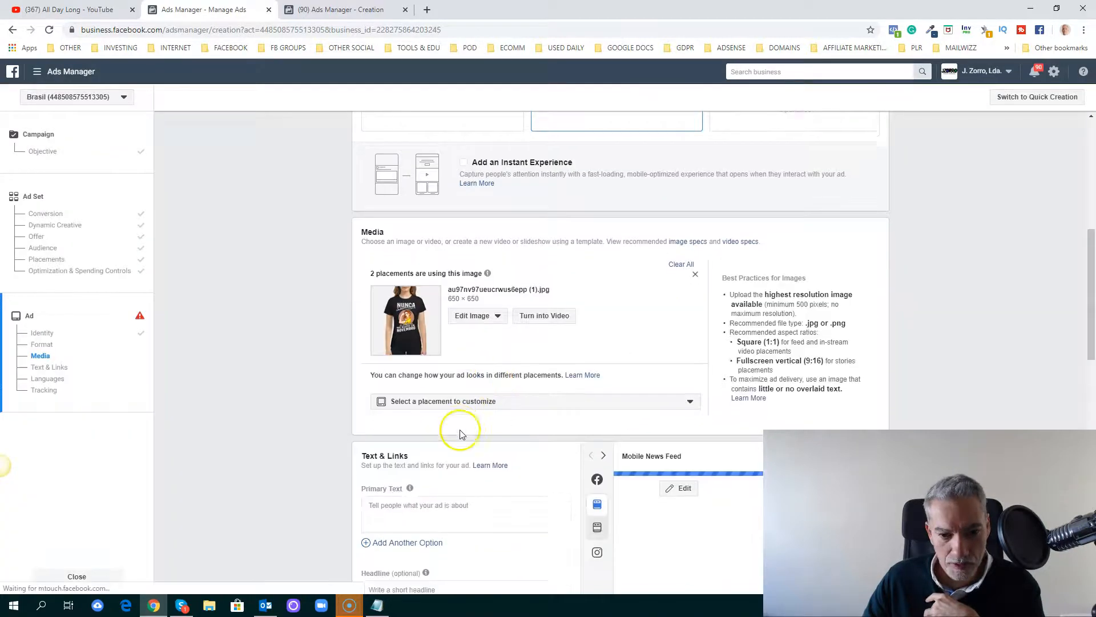
Write the ad's primary text as "Were you born in November?" followed, after a blank line, by "Get Yours now: [URL]"
scroll(460, 429, "down", 3)
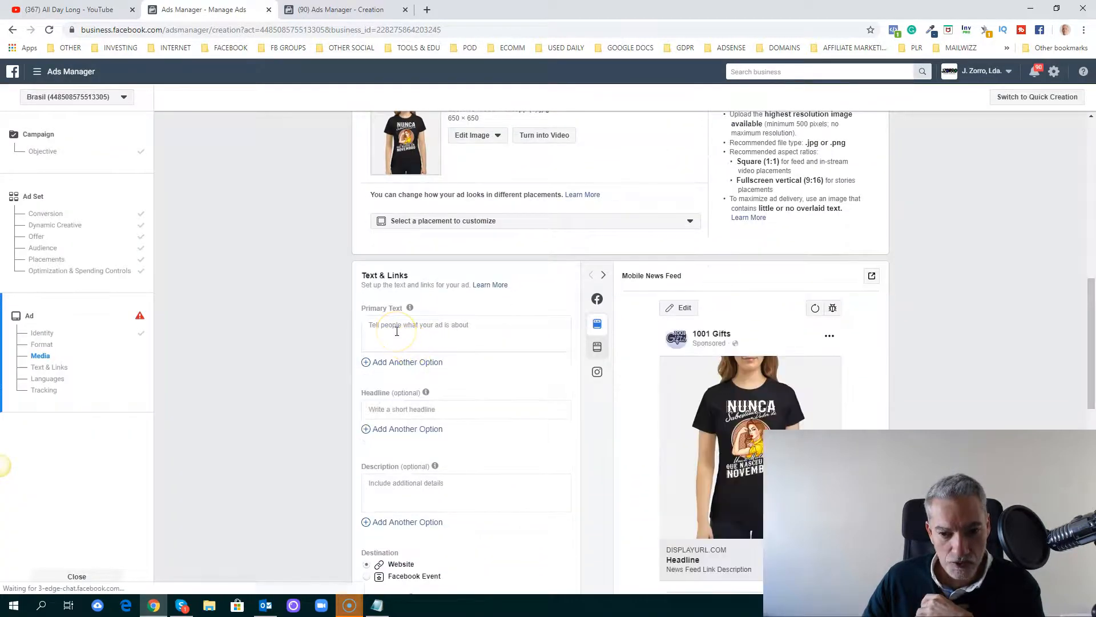
left_click(391, 329)
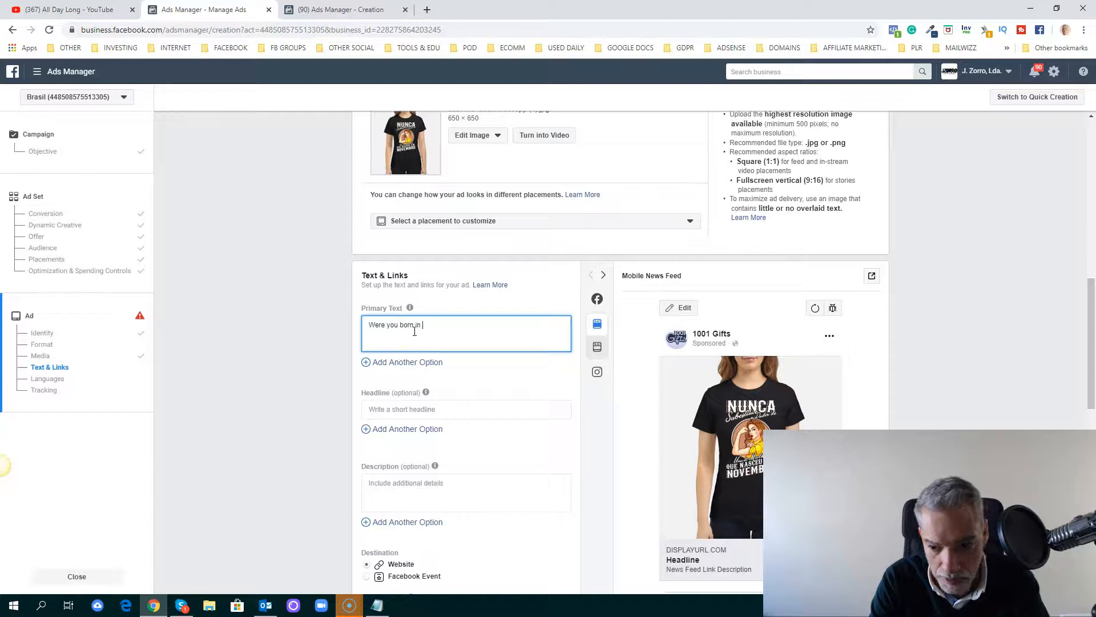
type("Novem")
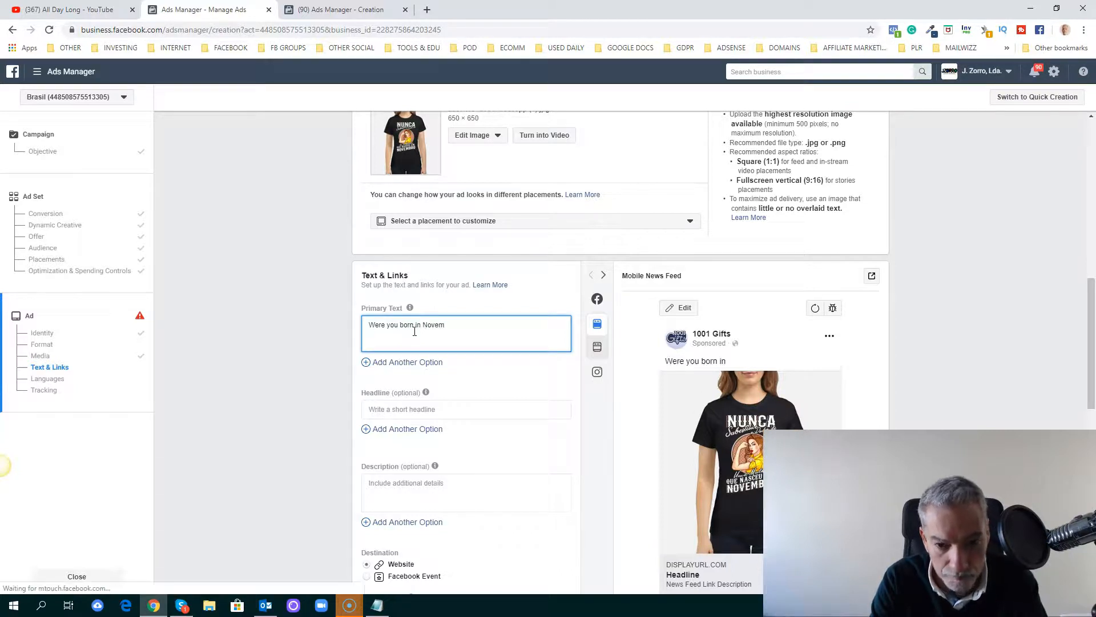
type("ber?")
key("Return")
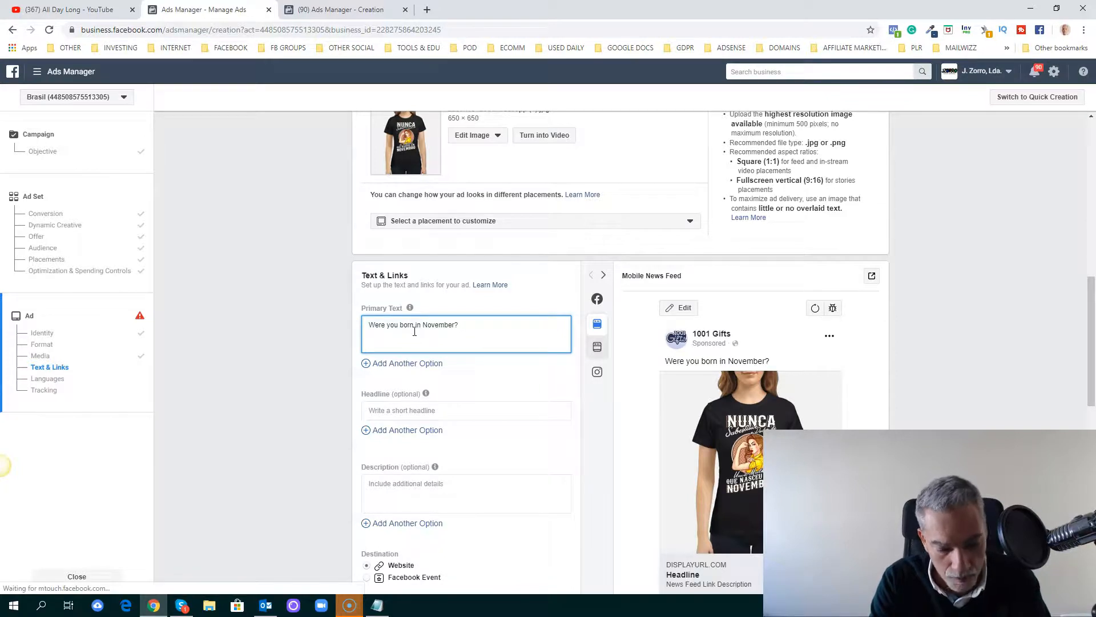
type("Get Yours now:")
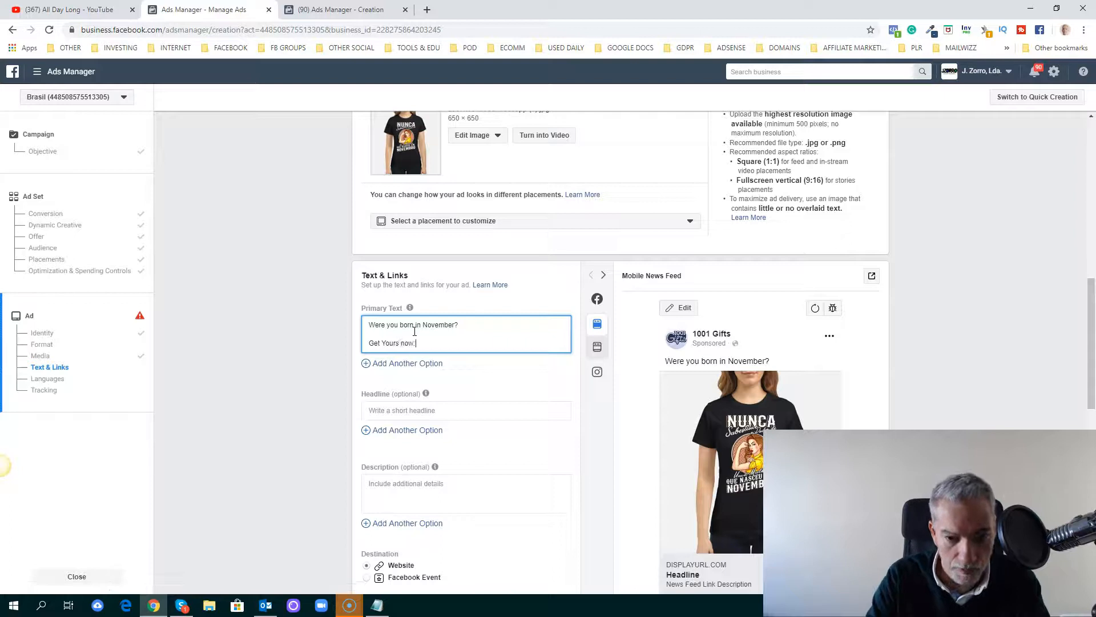
type(" [UR")
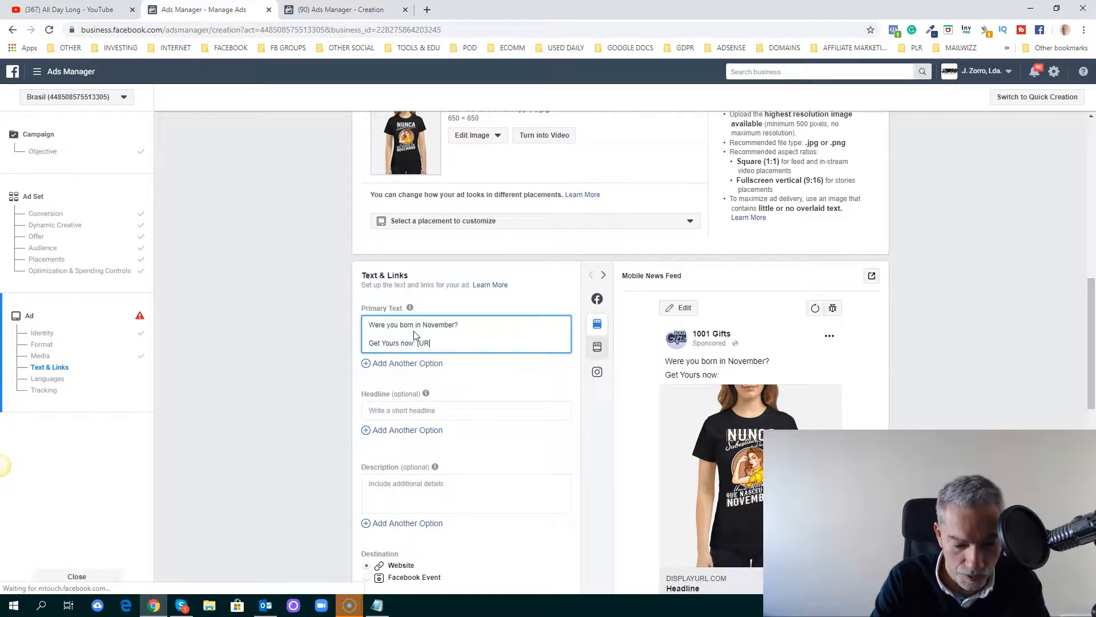
type("L]")
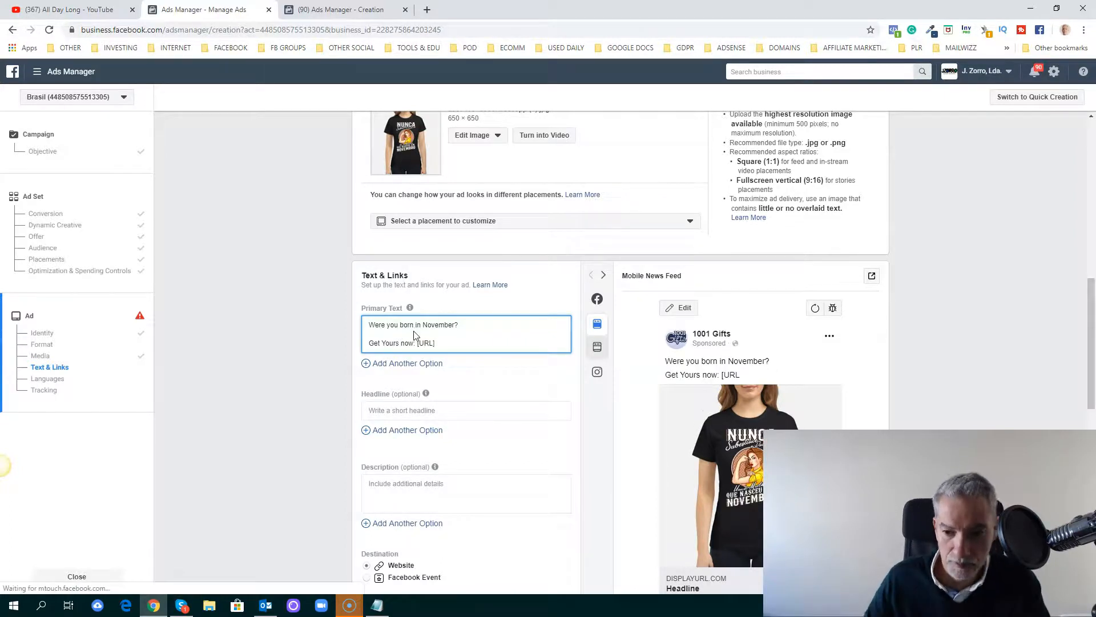
Copy the gift emoji from the bookmarked Facebook Symbols page and insert it before "Get Yours now: [URL]" in the ad's primary text
scroll(488, 319, "down", 1)
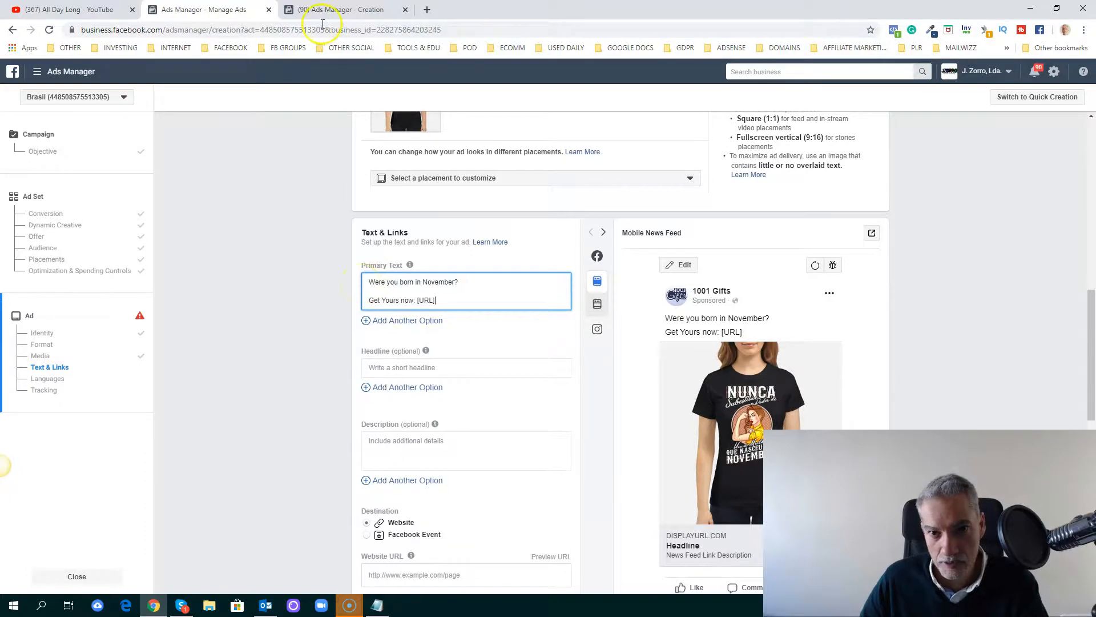
left_click(427, 10)
left_click(235, 46)
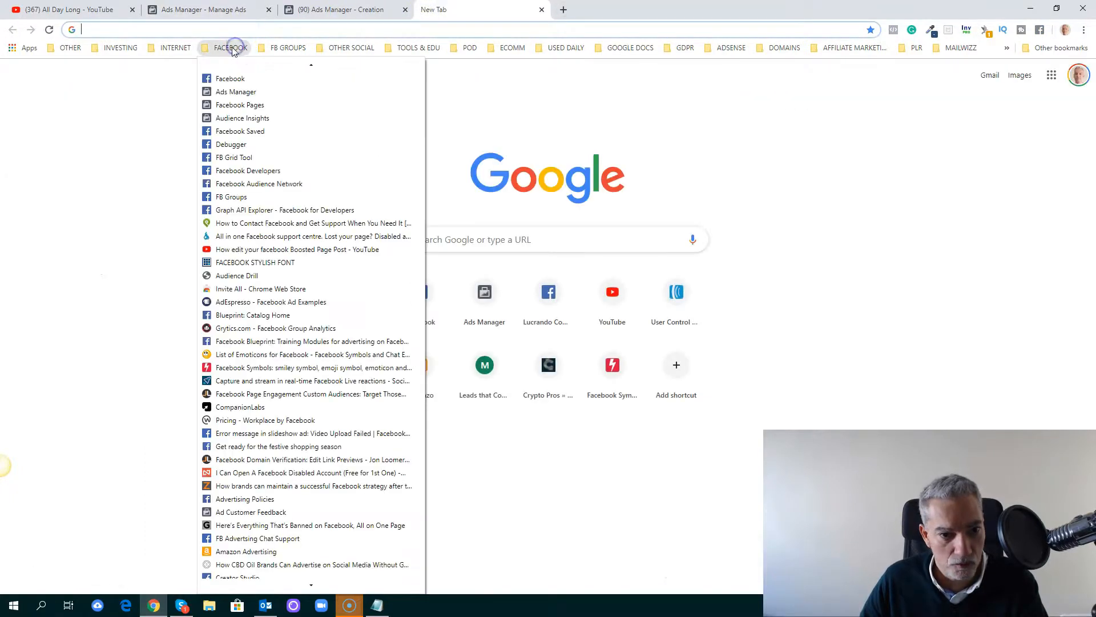
left_click(257, 368)
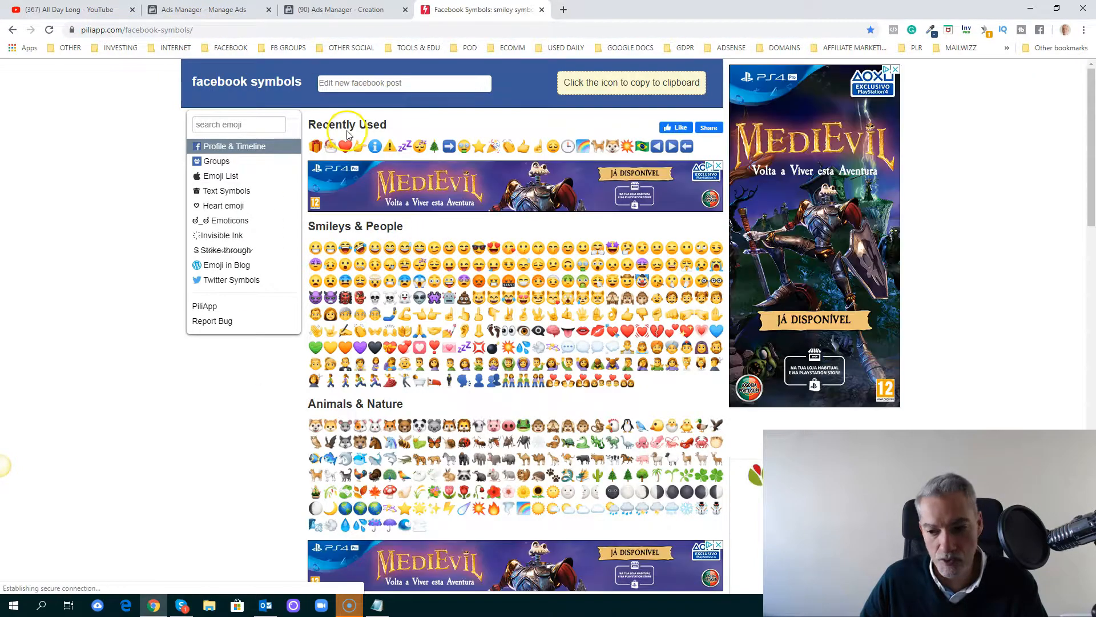
left_click(315, 147)
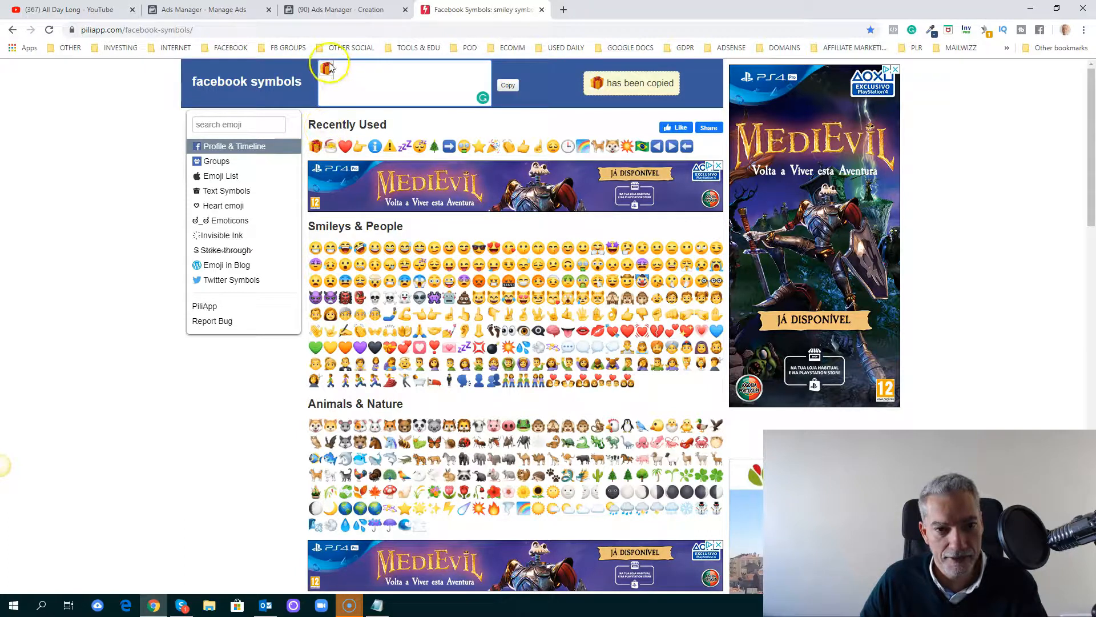
left_click(354, 13)
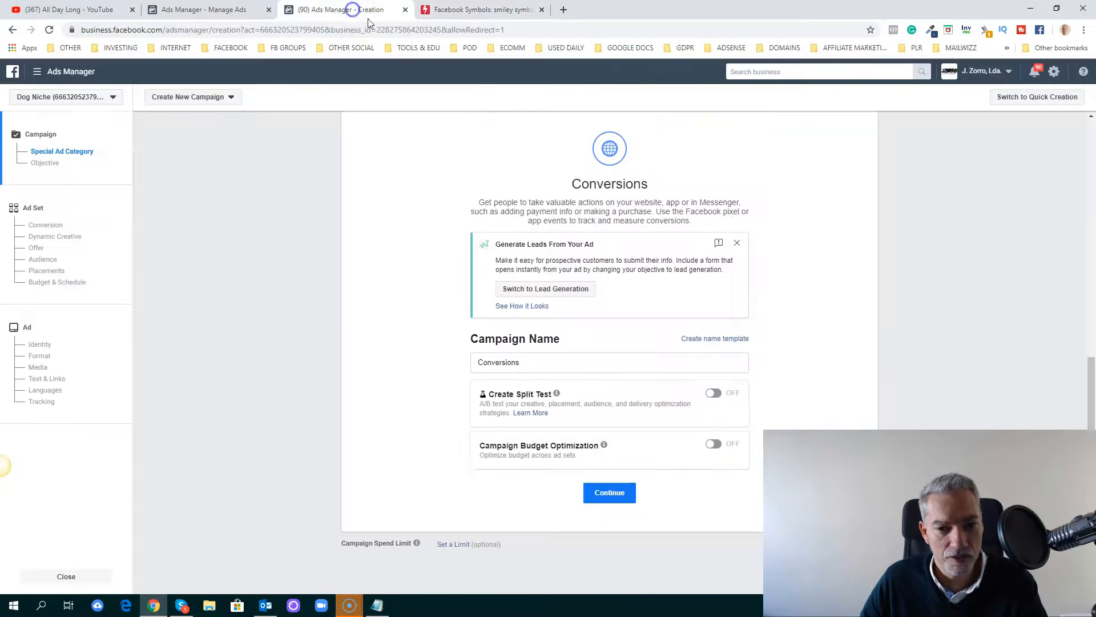
left_click(229, 9)
left_click(370, 300)
key("ctrl+v")
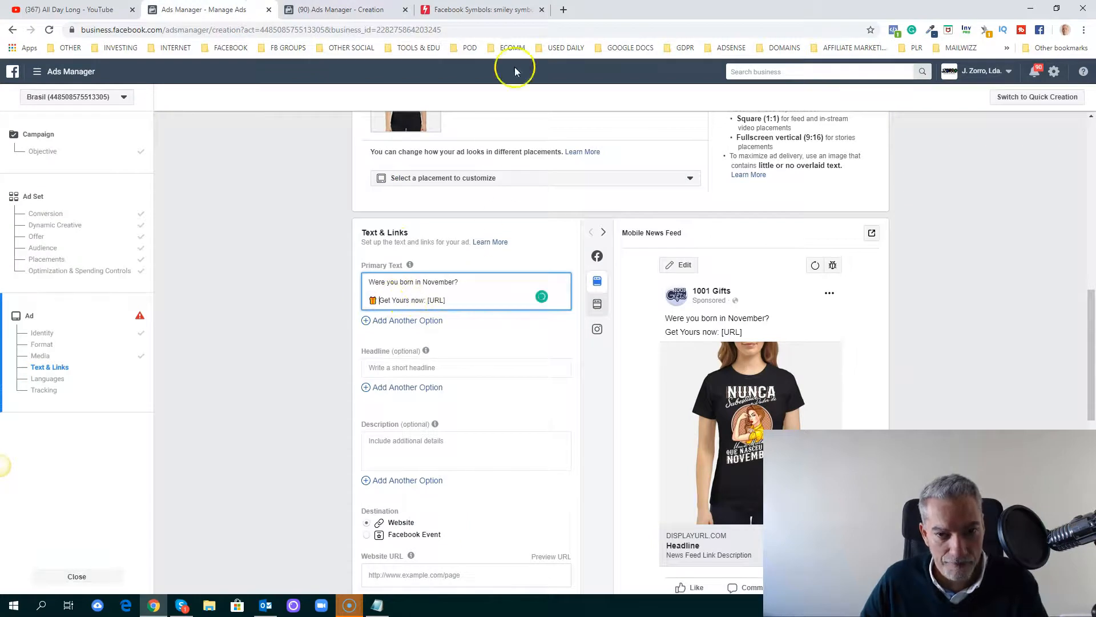
Copy the Santa emoji from the Facebook Symbols page and insert it before "Were you born in November?" in the primary text
left_click(482, 10)
key("BackSpace")
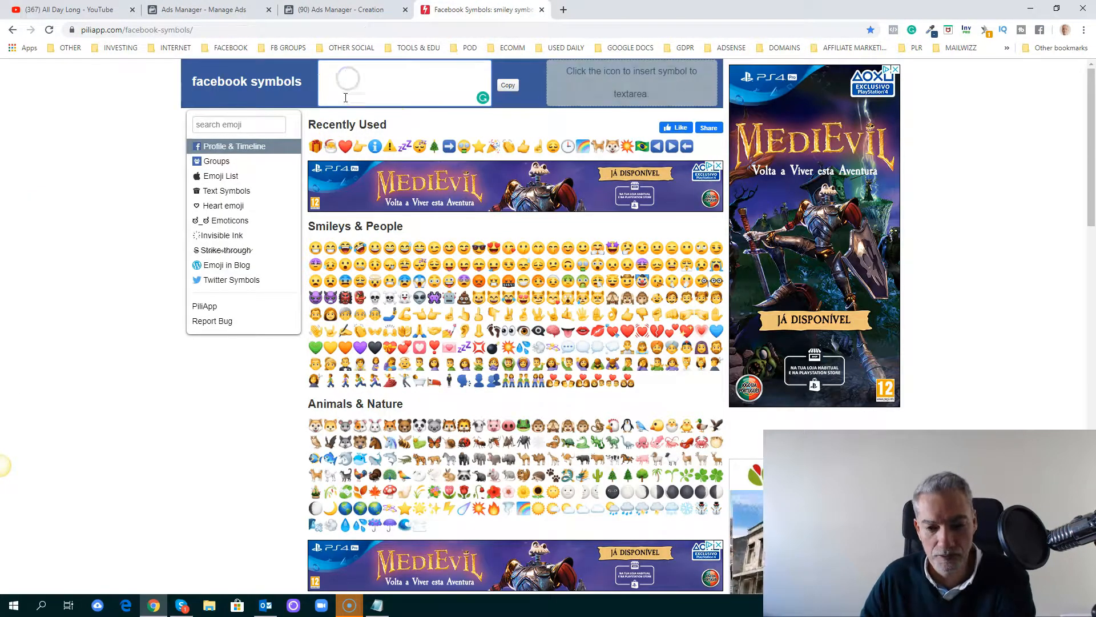
left_click(330, 147)
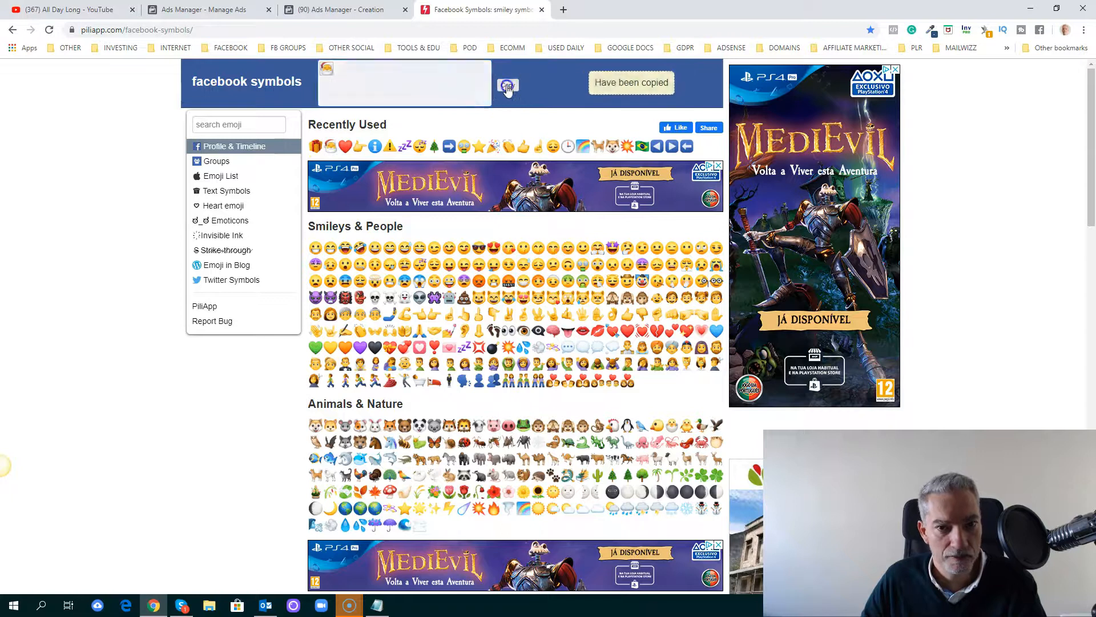
left_click(246, 11)
left_click(400, 152)
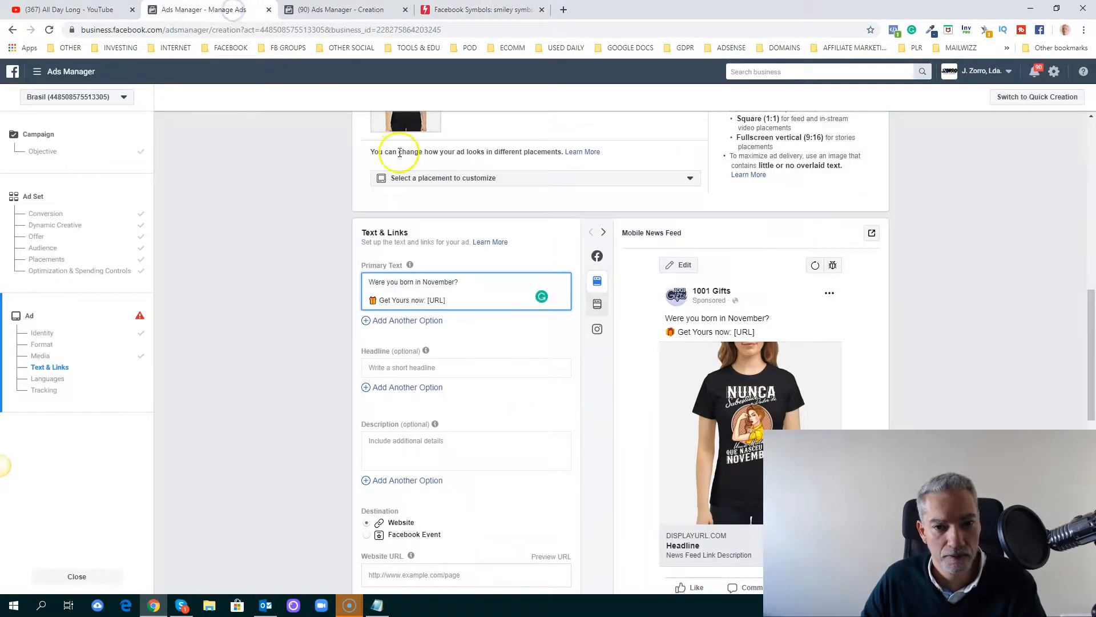
left_click(370, 282)
key("ctrl+v")
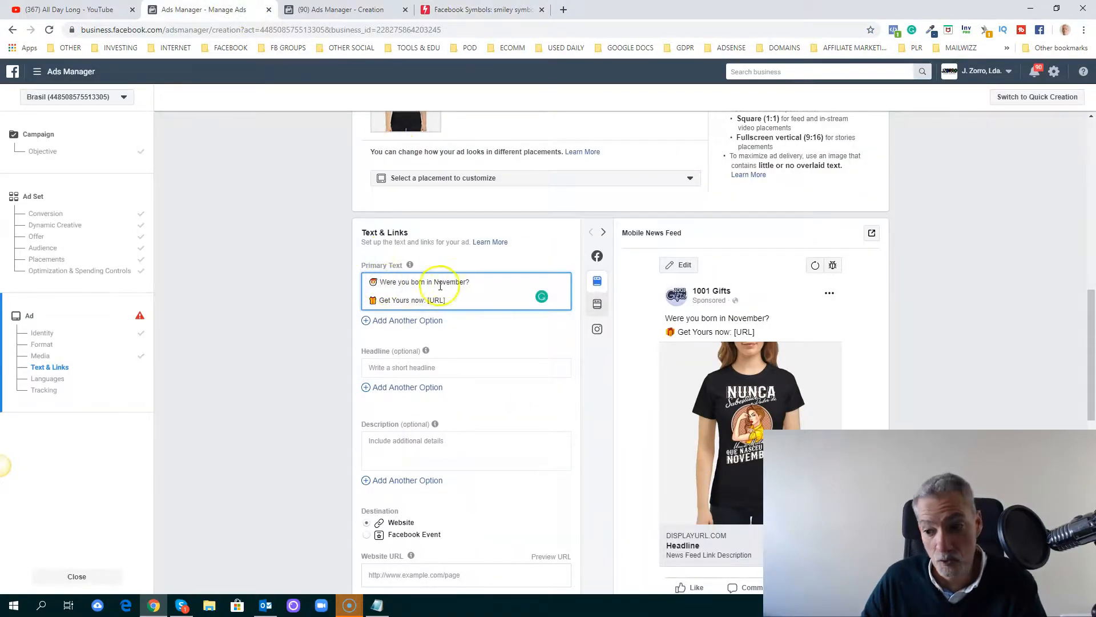
mouse_move(416, 267)
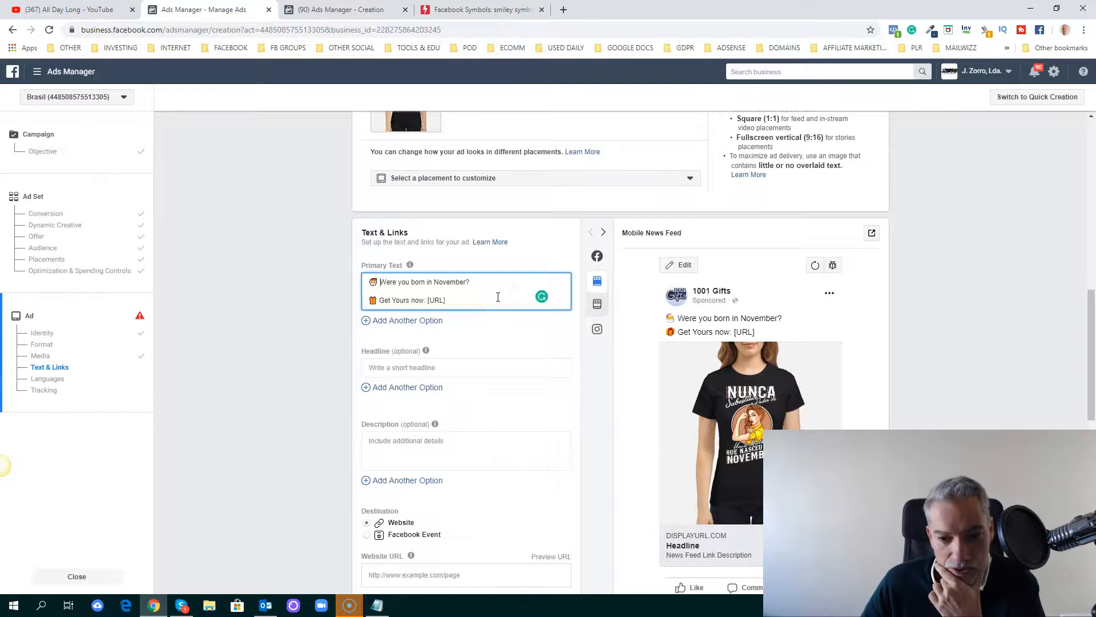
Set the ad's headline to "Click Here For Pricing"
left_click(405, 368)
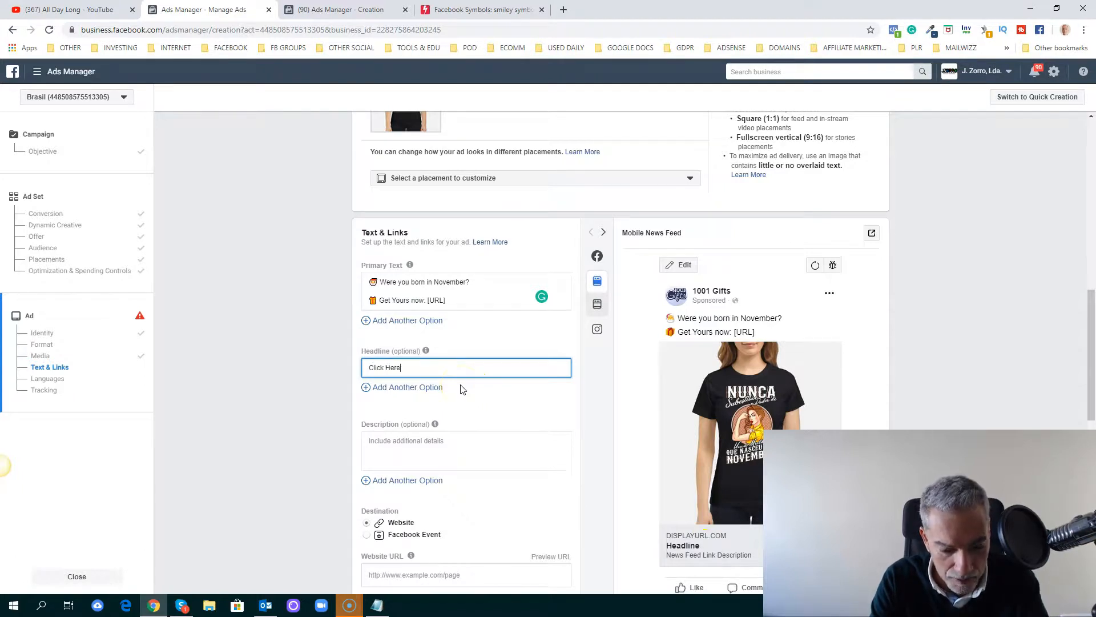
type("Click Here Fo")
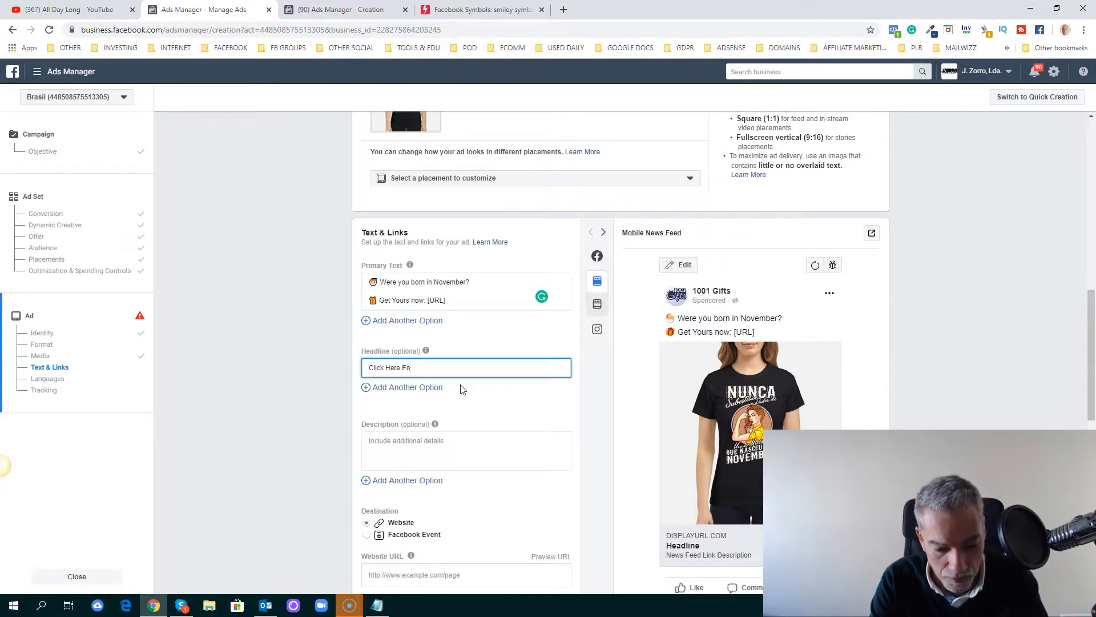
type("r Pricing")
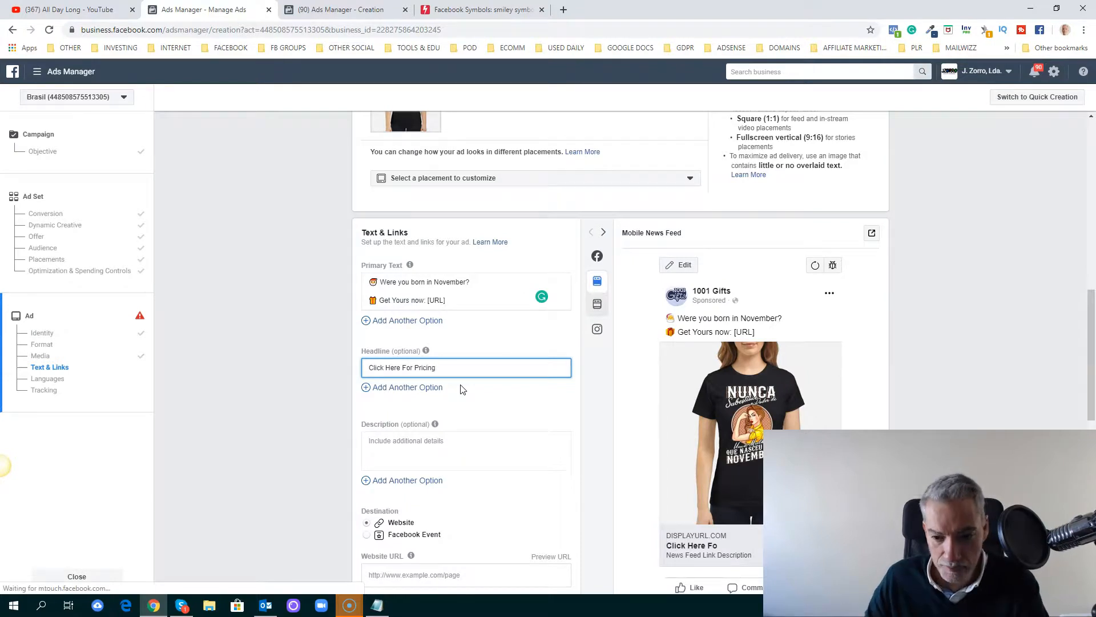
Write the ad's description as "Get Yours Now" followed by a single pointing-hand emoji copied from the Facebook Symbols page
left_click(406, 447)
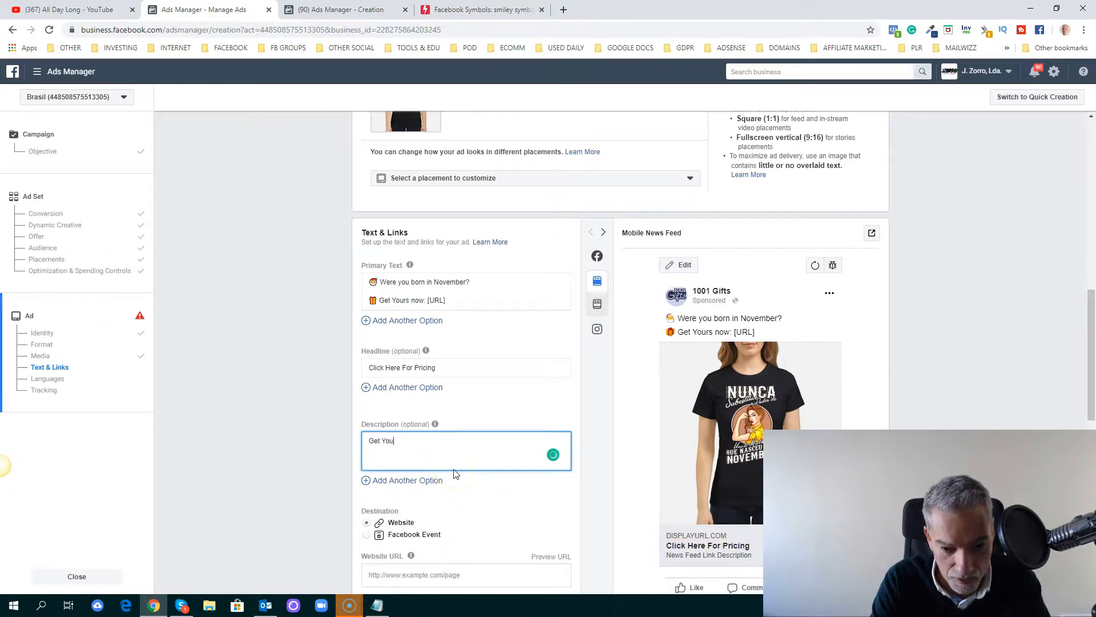
type("Get Yours Now")
left_click(470, 9)
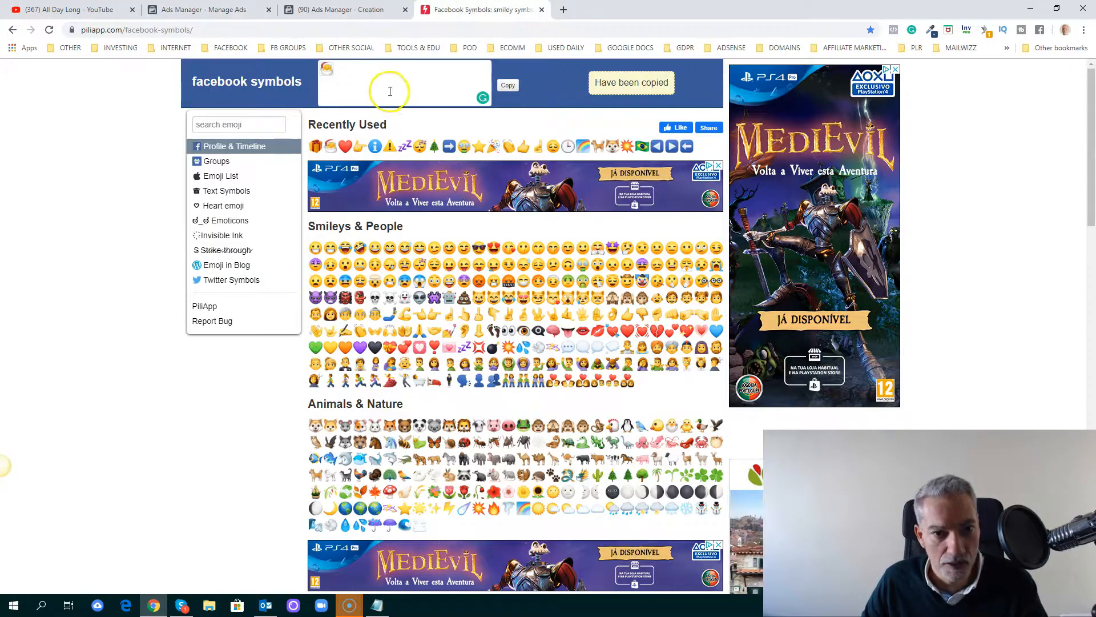
key("BackSpace")
left_click(358, 147)
left_click(508, 85)
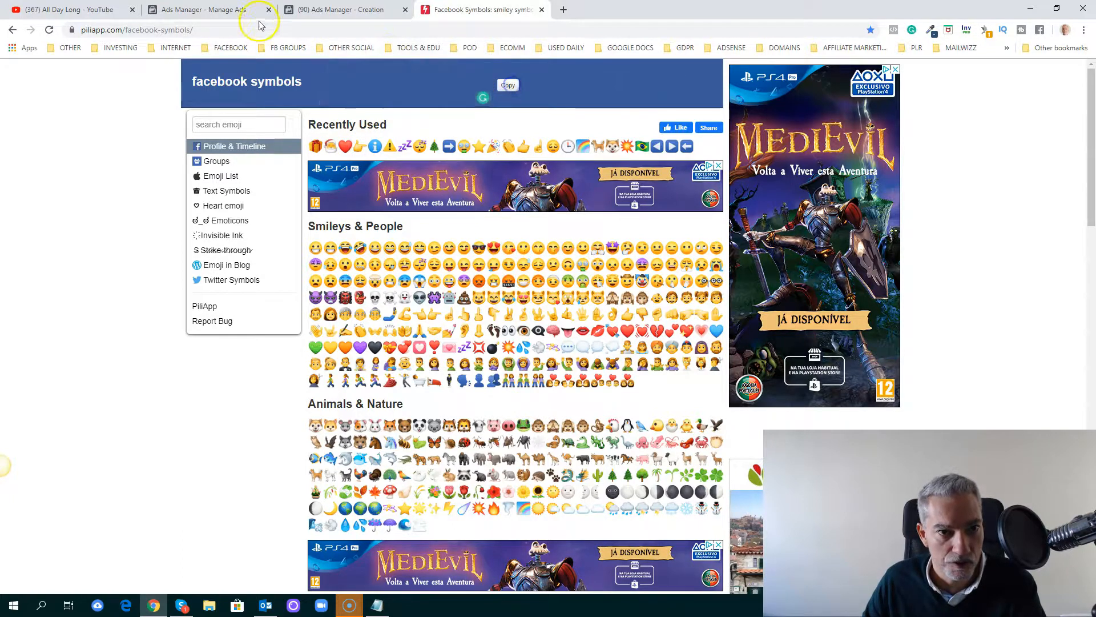
left_click(251, 13)
key("ctrl+v")
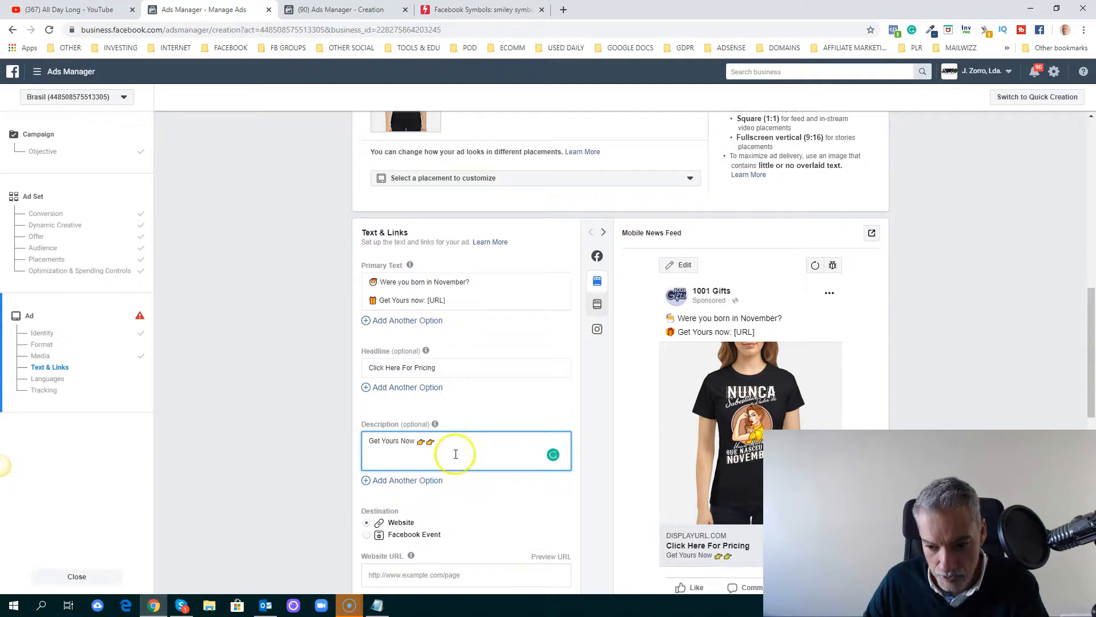
key("BackSpace")
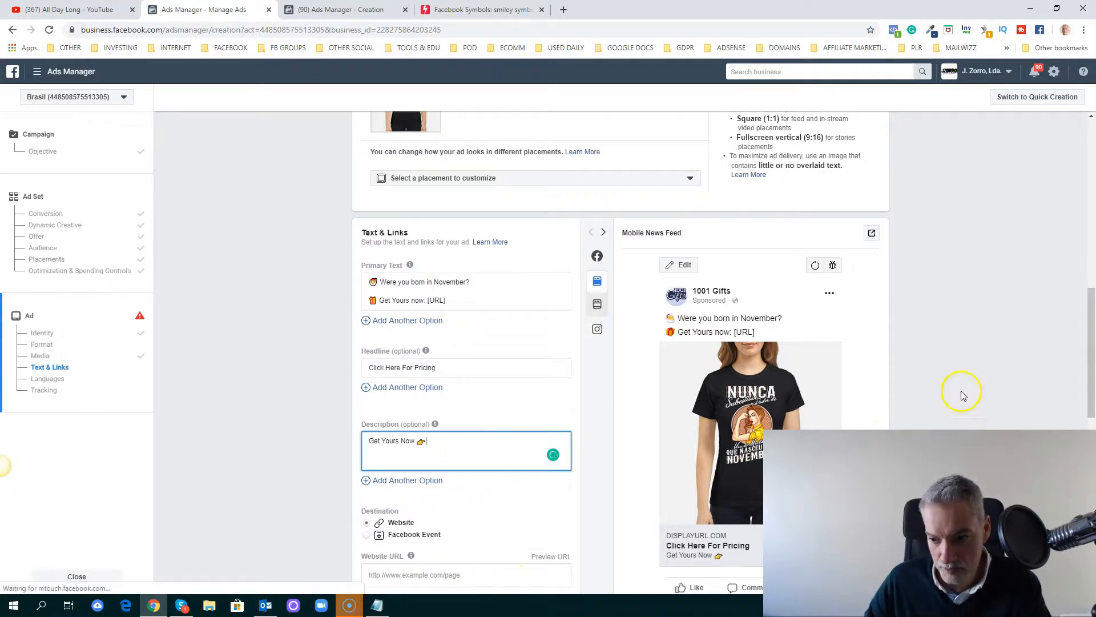
scroll(537, 387, "down", 1)
scroll(537, 387, "down", 2)
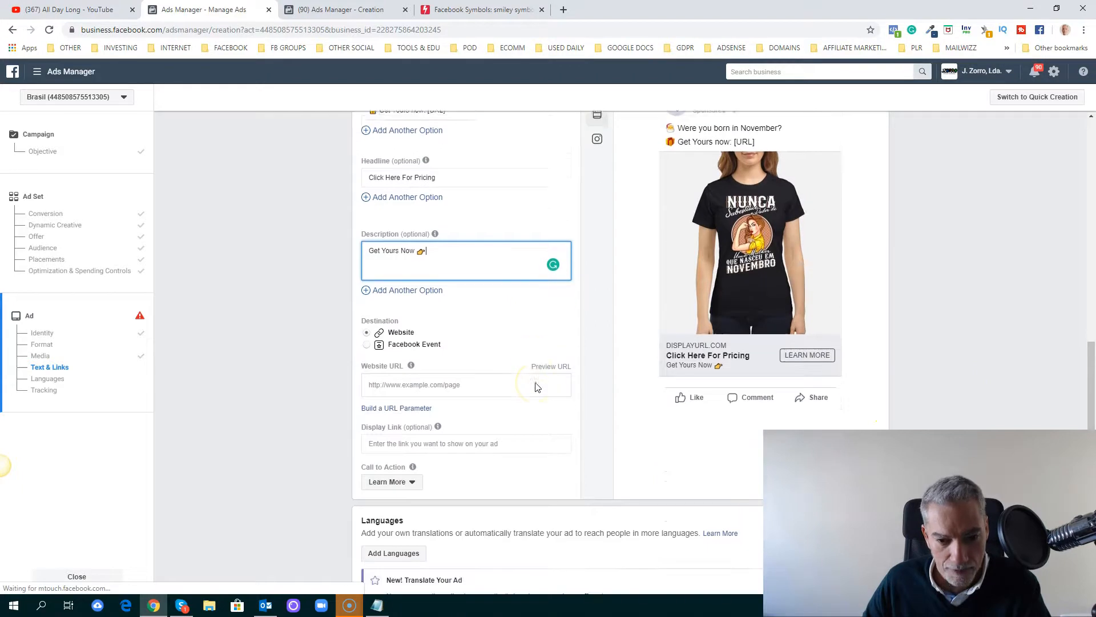
left_click(385, 375)
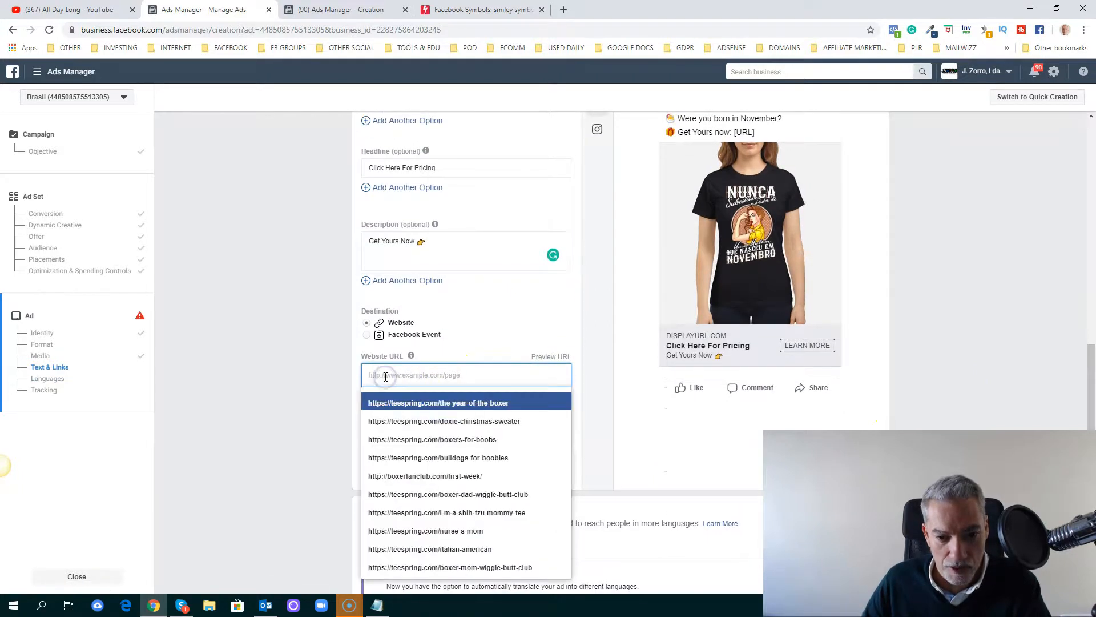
left_click(410, 403)
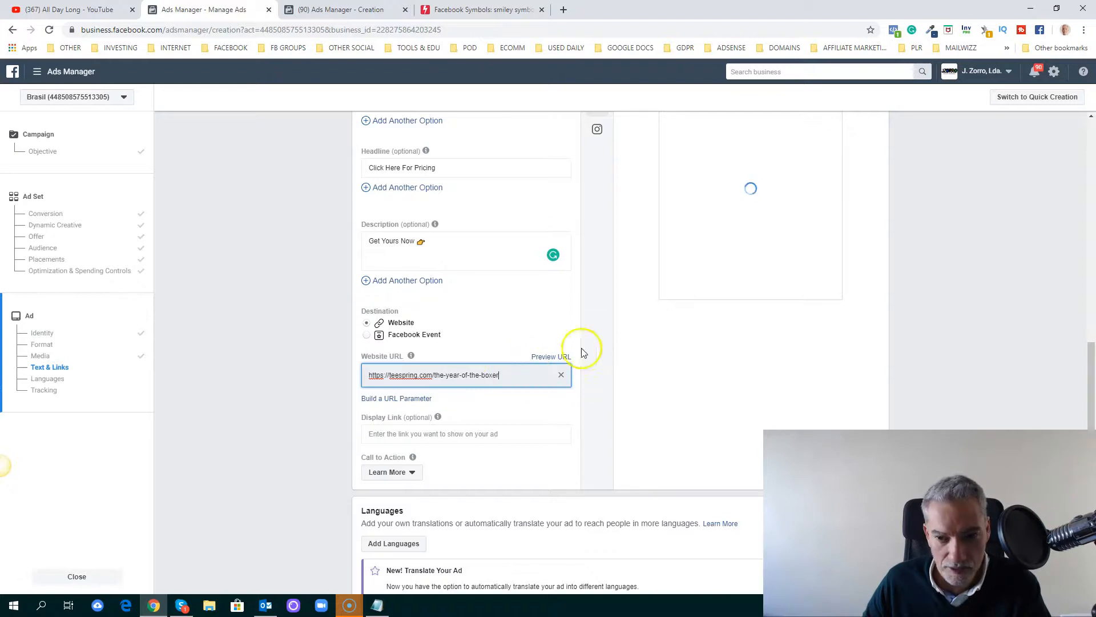
scroll(685, 322, "up", 2)
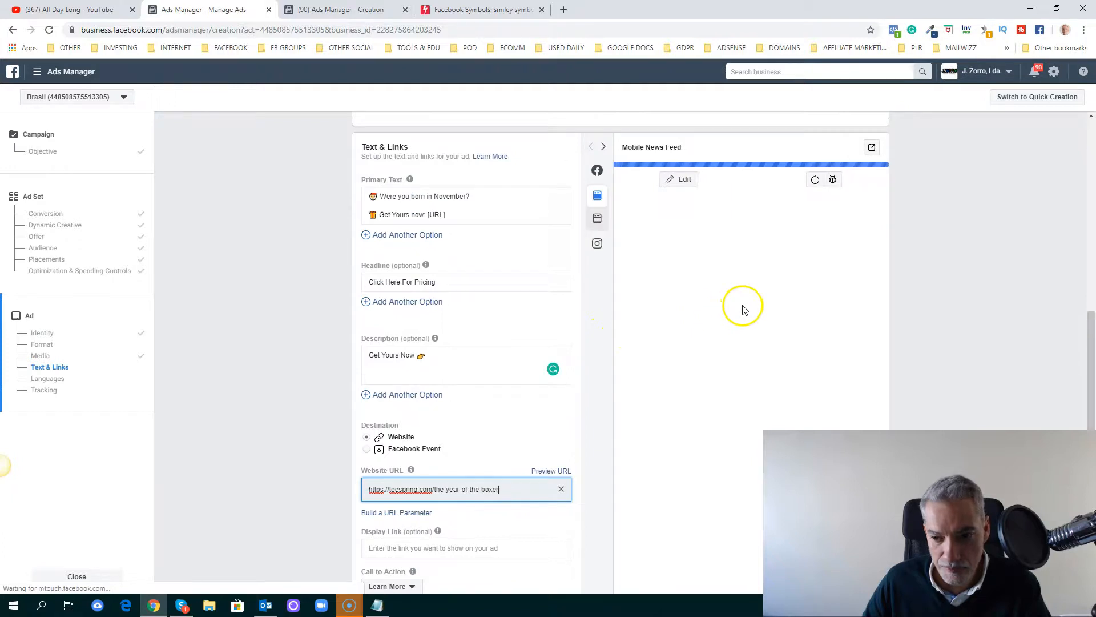
scroll(578, 366, "down", 5)
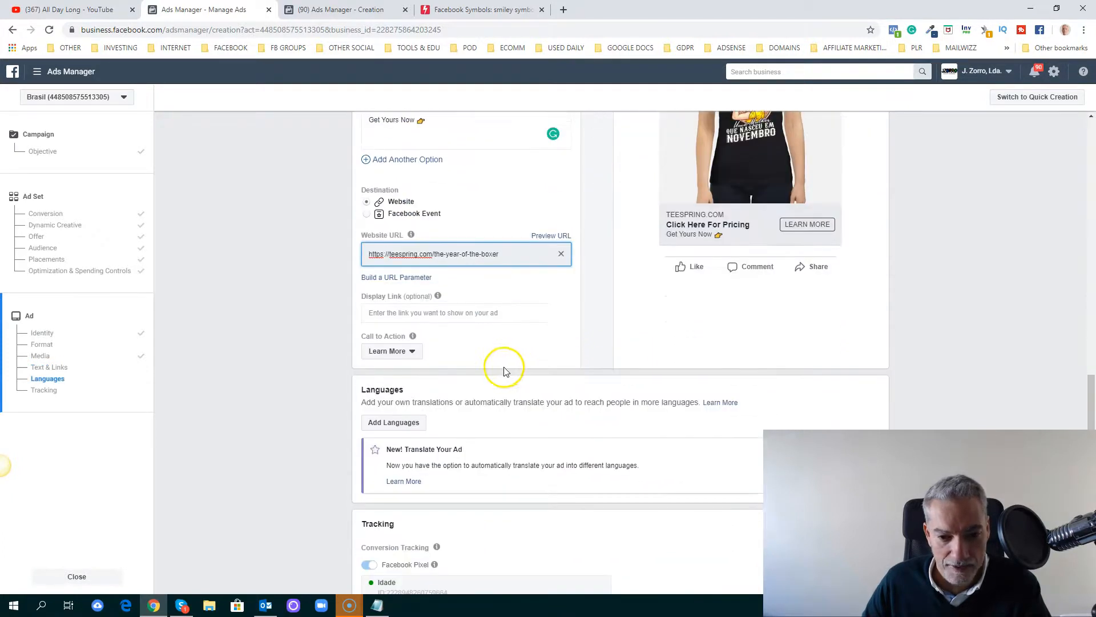
Set the ad's call to action to Shop Now
mouse_move(399, 312)
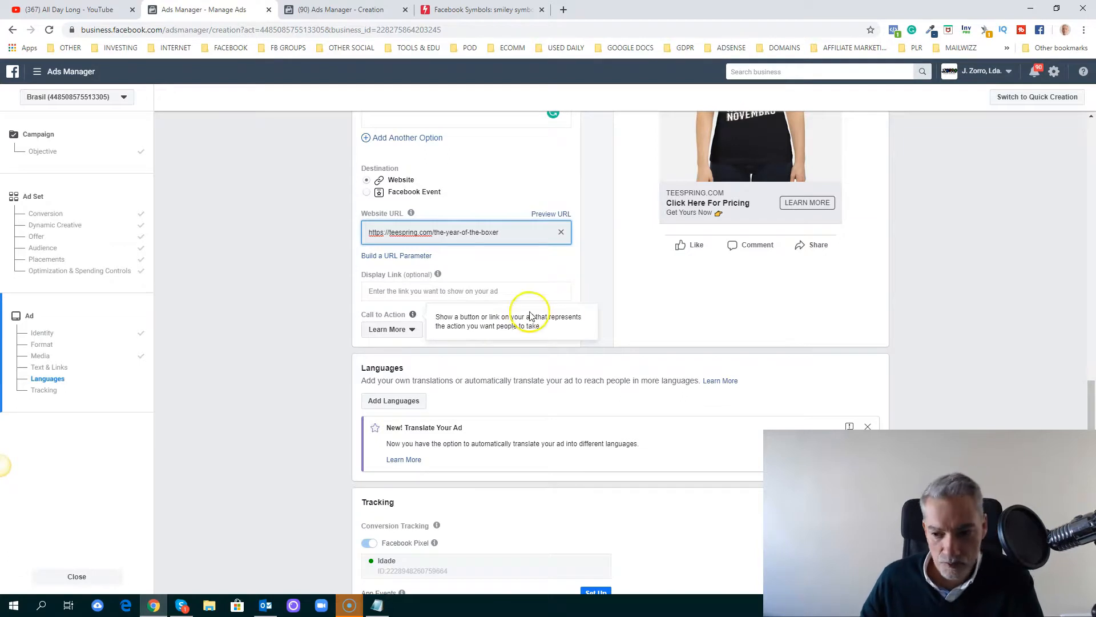
left_click(606, 308)
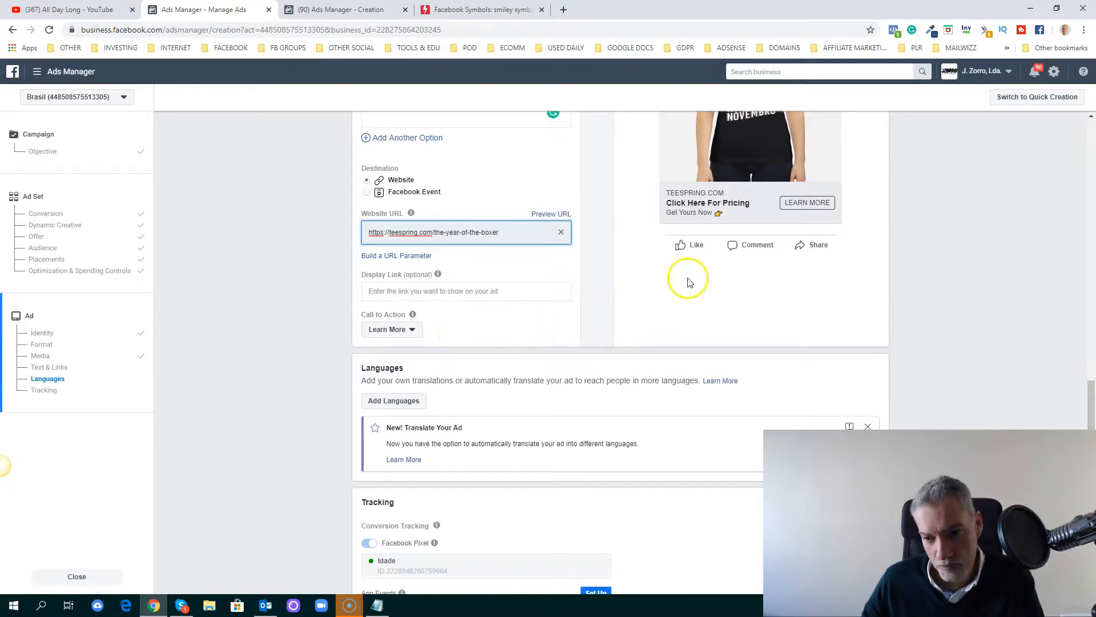
left_click(412, 330)
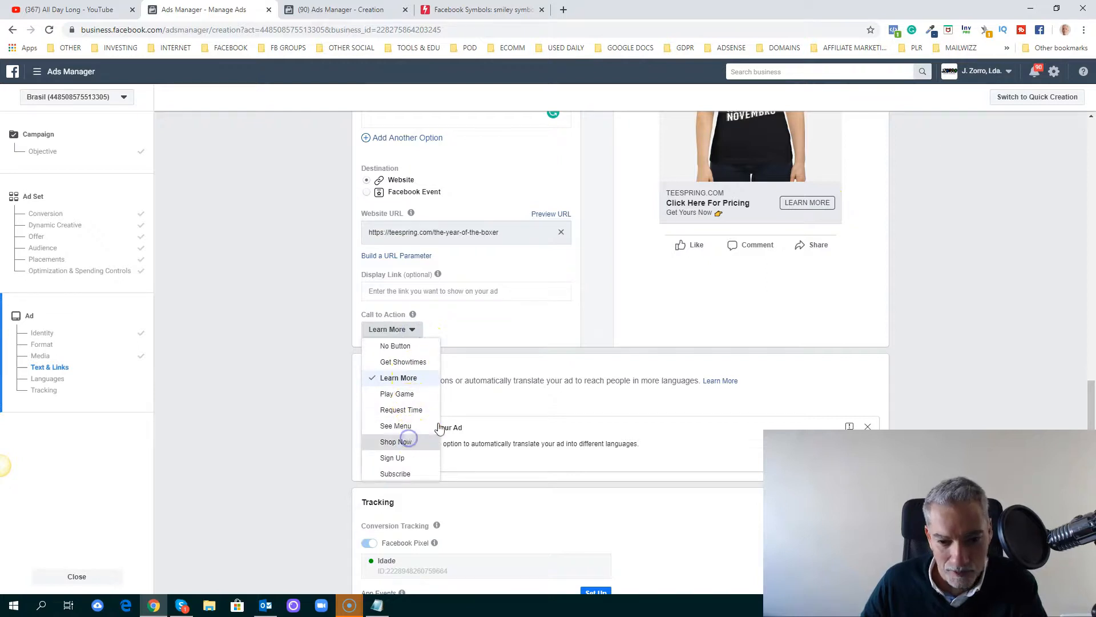
left_click(409, 443)
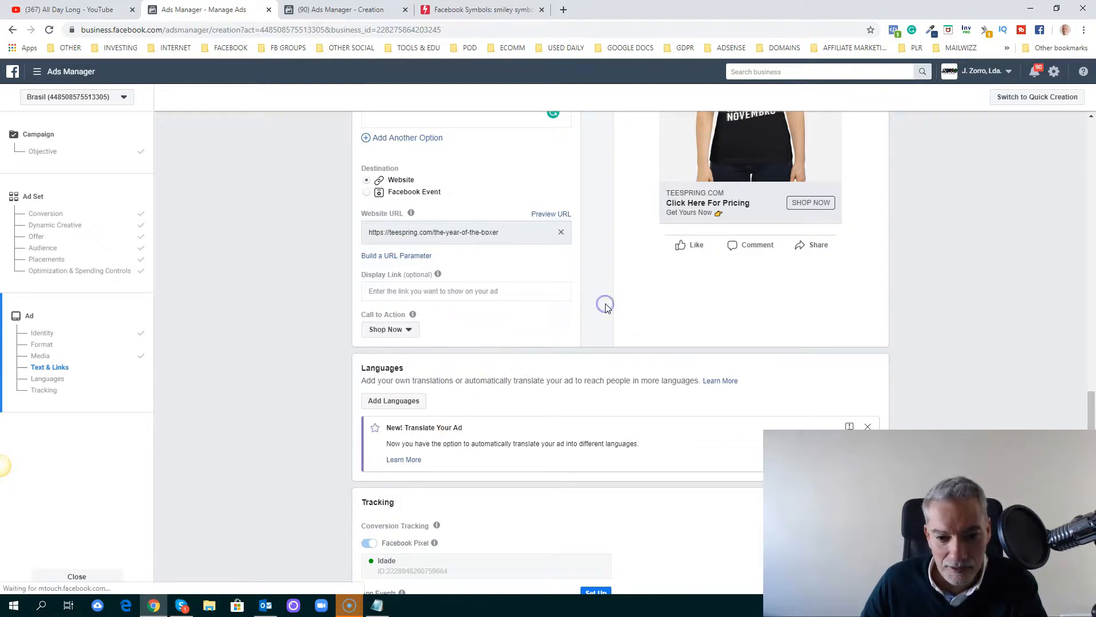
Review the ad's Languages and Tracking sections, and return to the ad set's Conversion settings
scroll(605, 308, "down", 4)
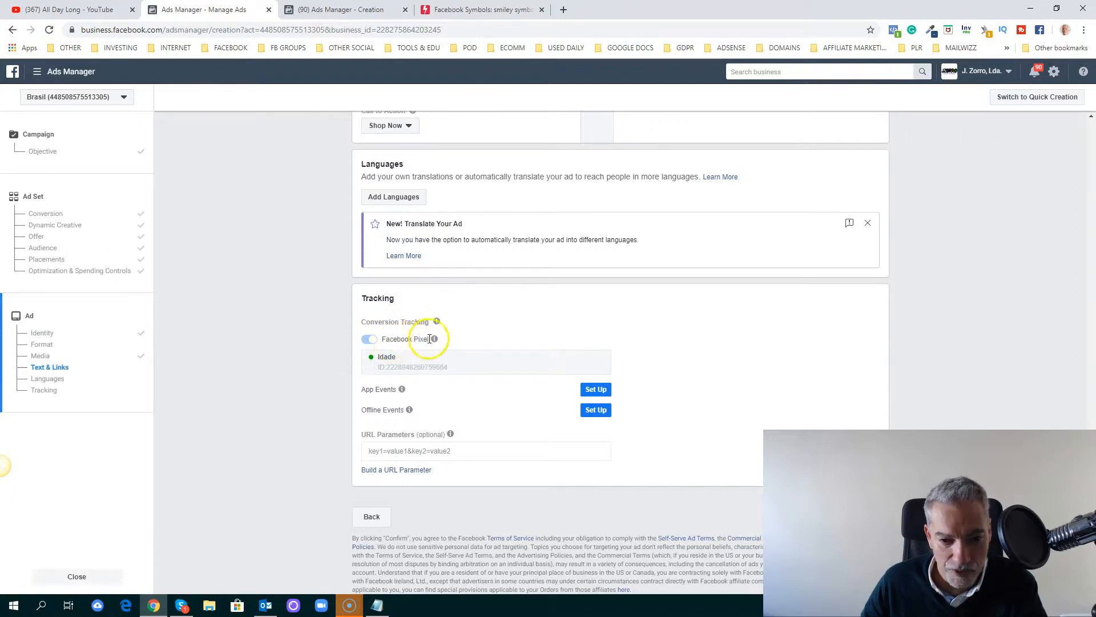
mouse_move(375, 347)
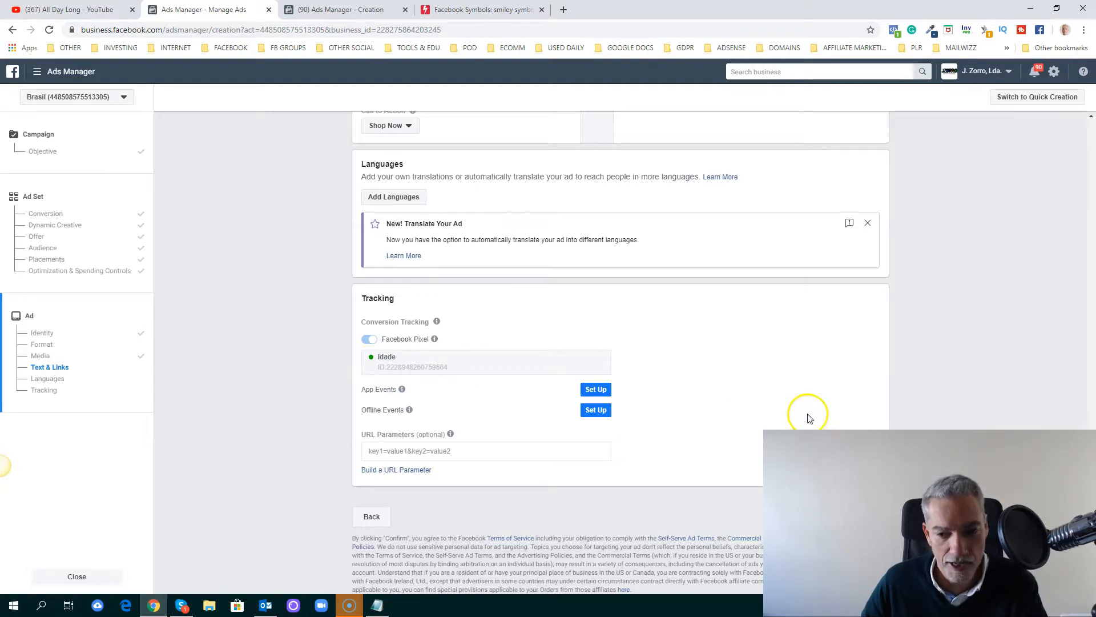
scroll(691, 405, "up", 2)
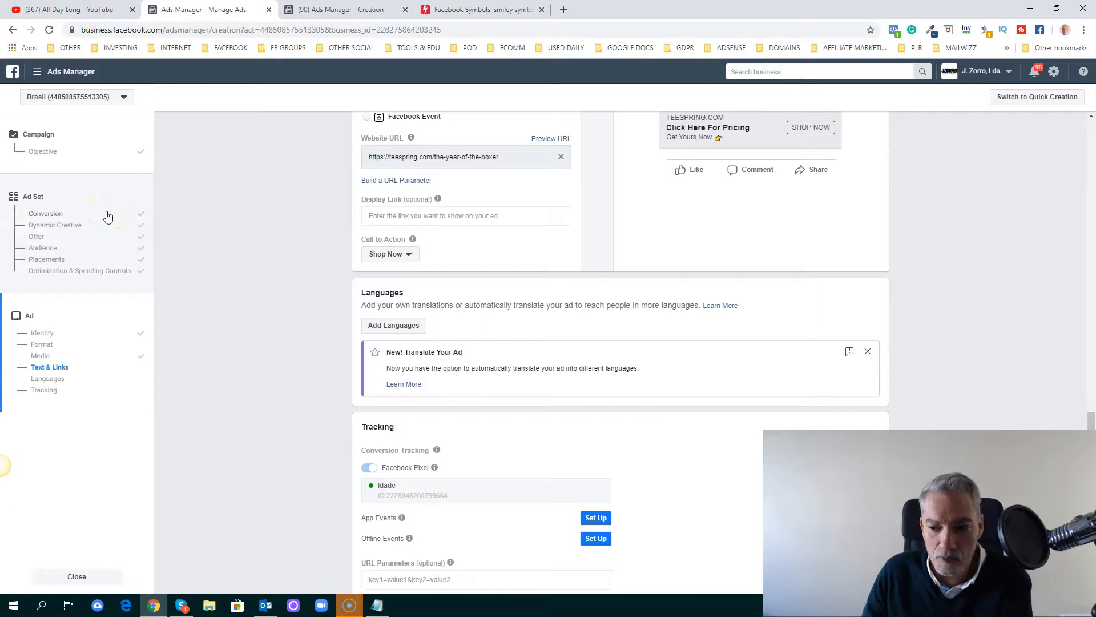
left_click(55, 216)
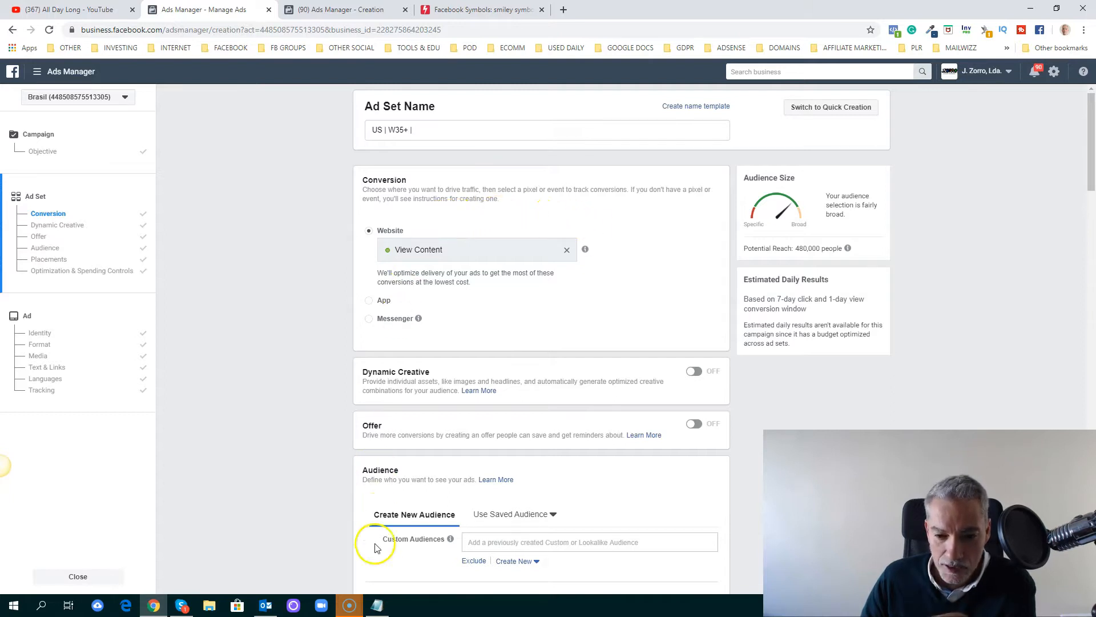
Bring up the untitled Notepad notes on conversion events and close them without saving
left_click(377, 605)
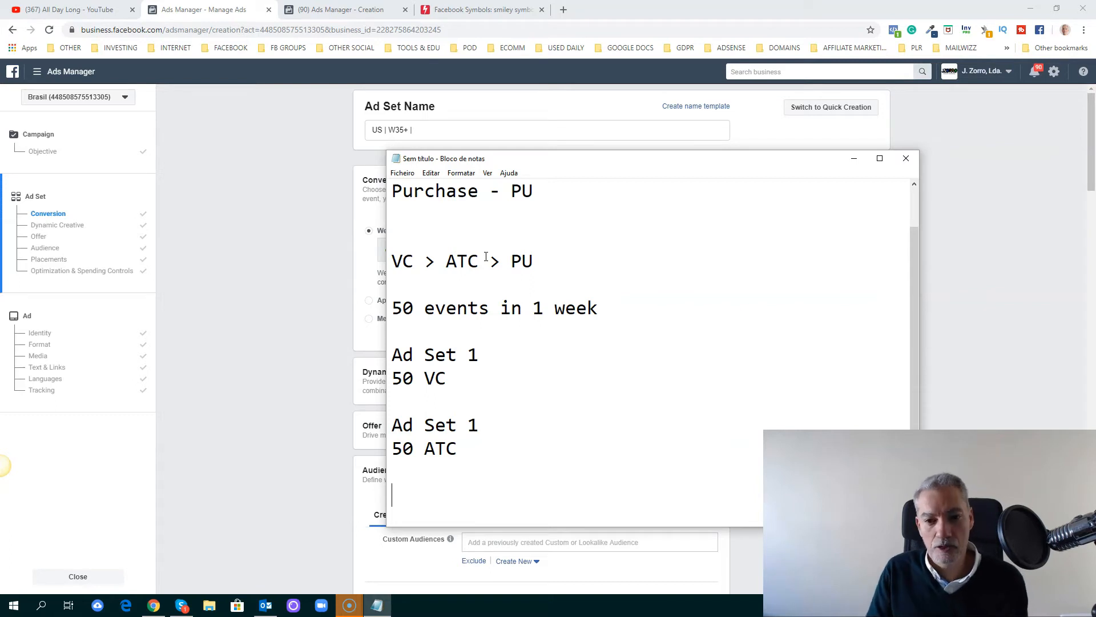
left_click(907, 162)
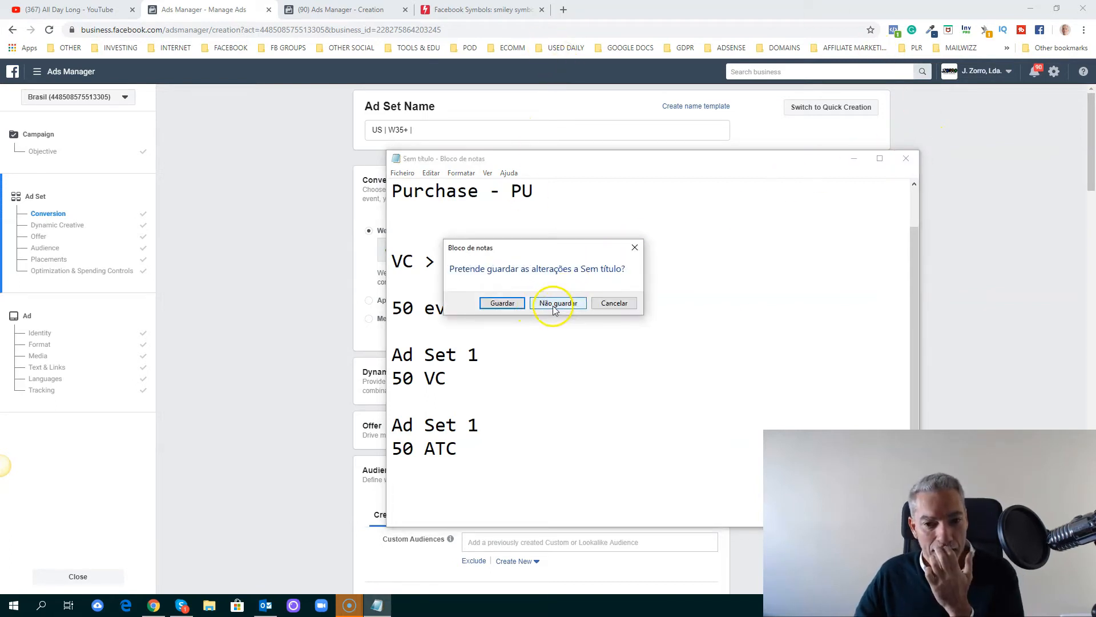
left_click(555, 307)
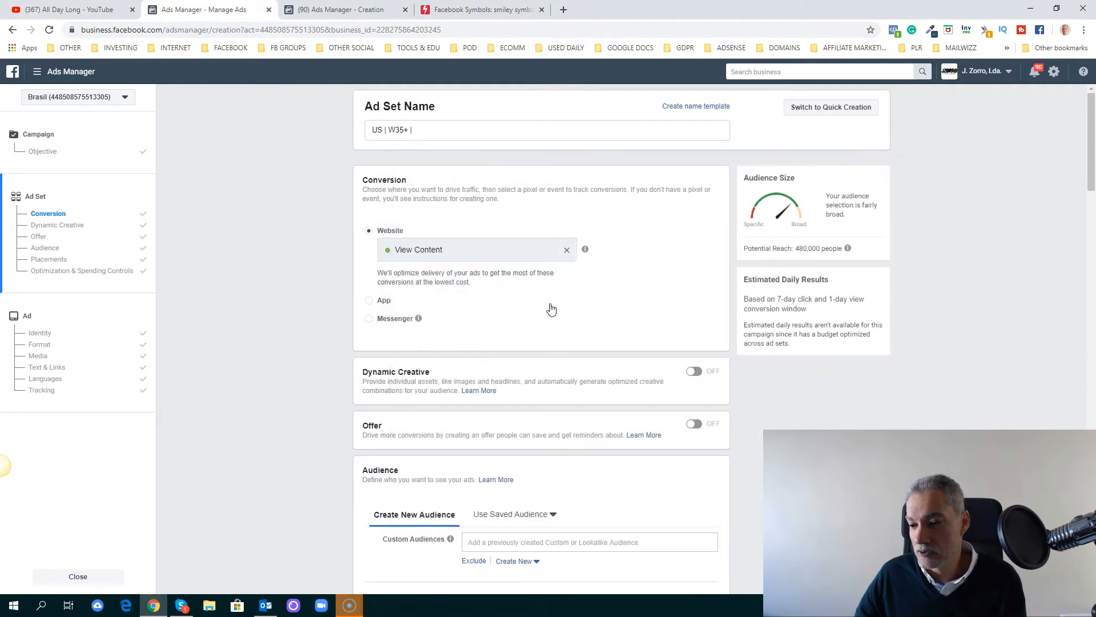